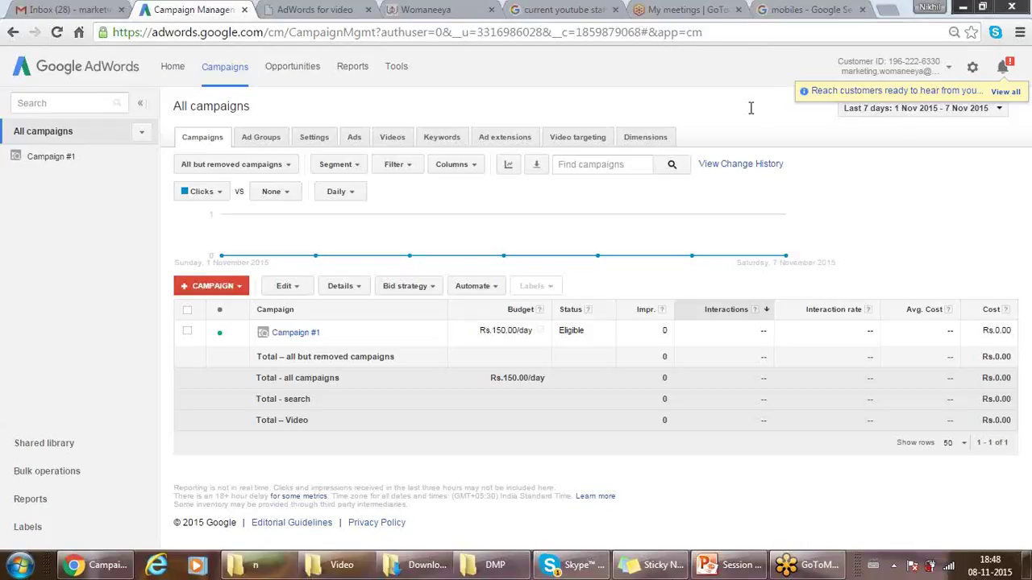
click(84, 8)
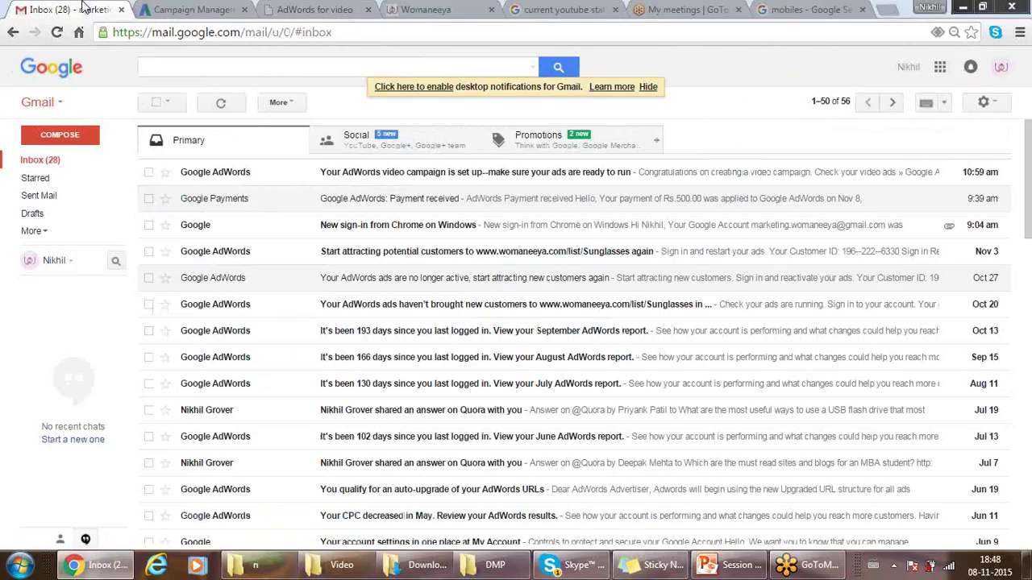
click(420, 9)
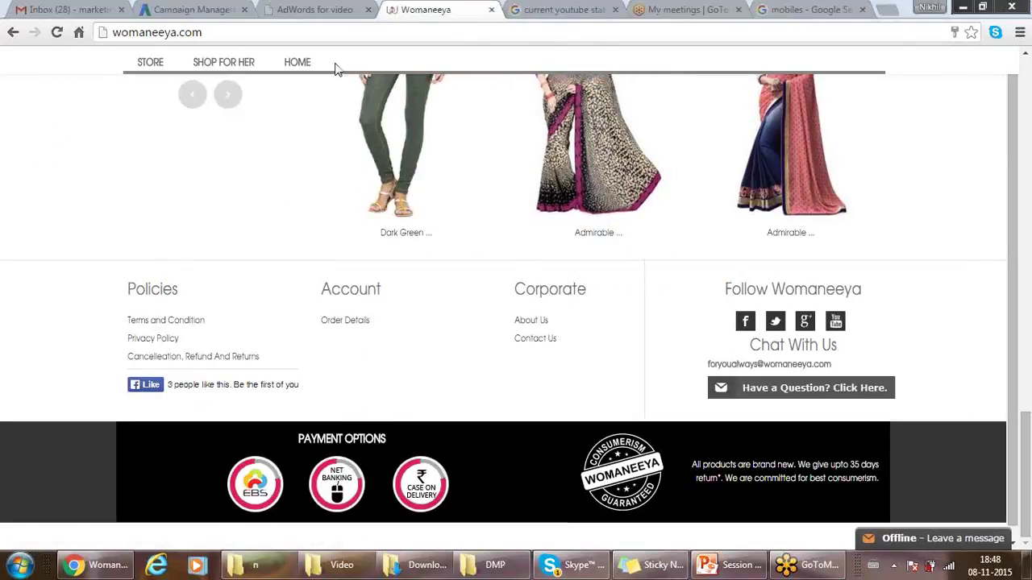
click(586, 7)
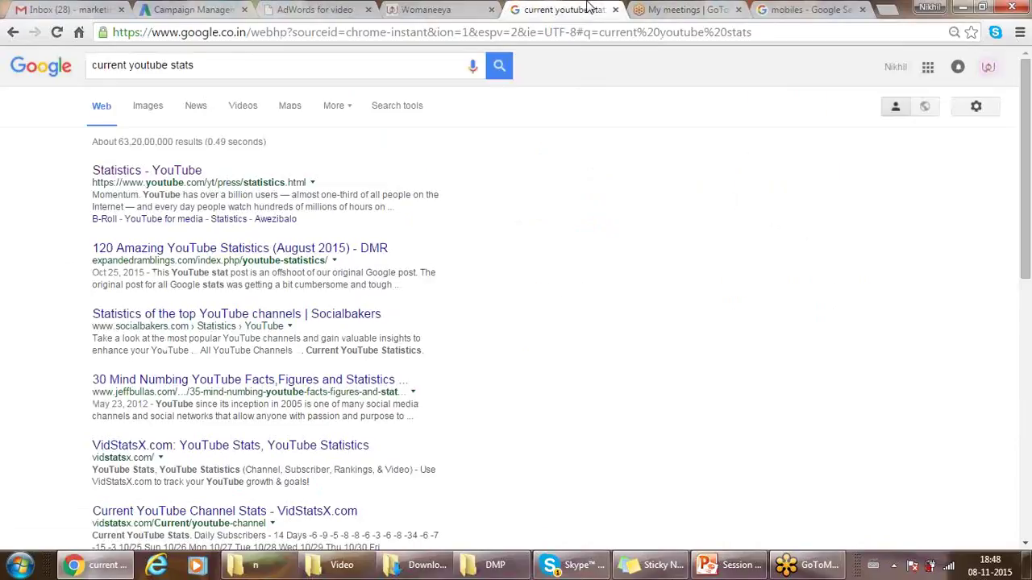
Open Sticky Notes from the desktop and copy the YouTube channel link from the note
click(960, 7)
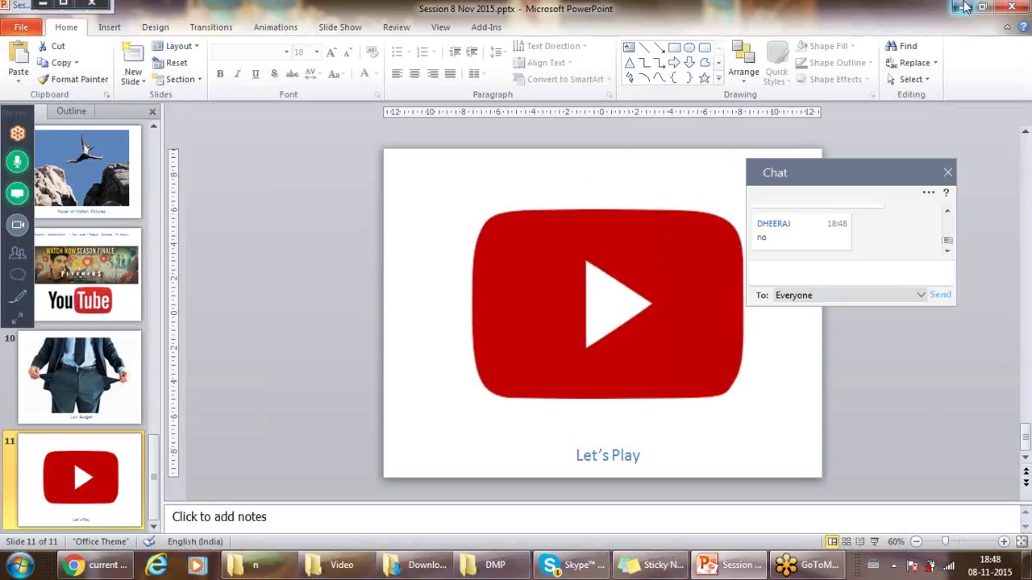
click(962, 8)
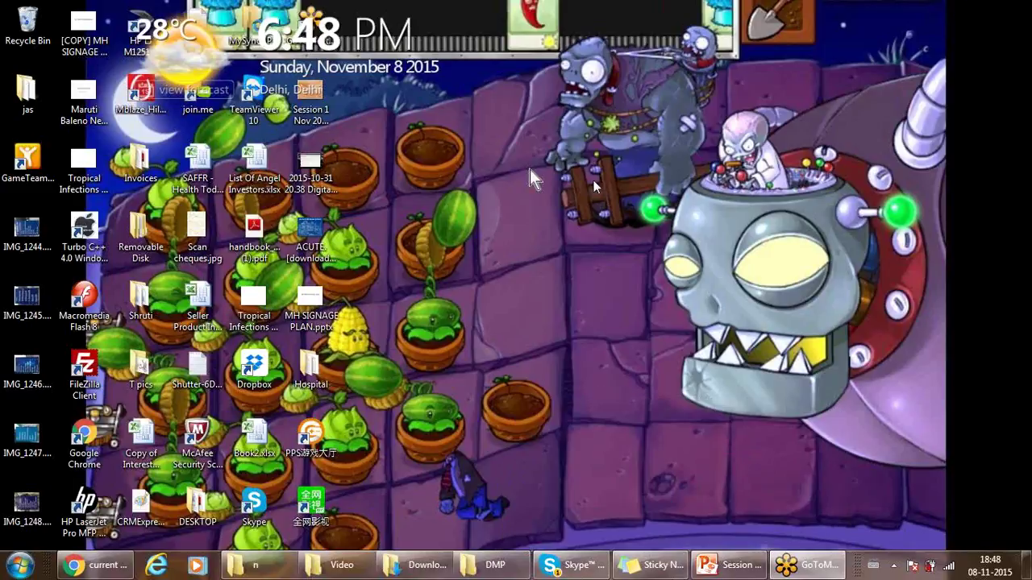
click(25, 562)
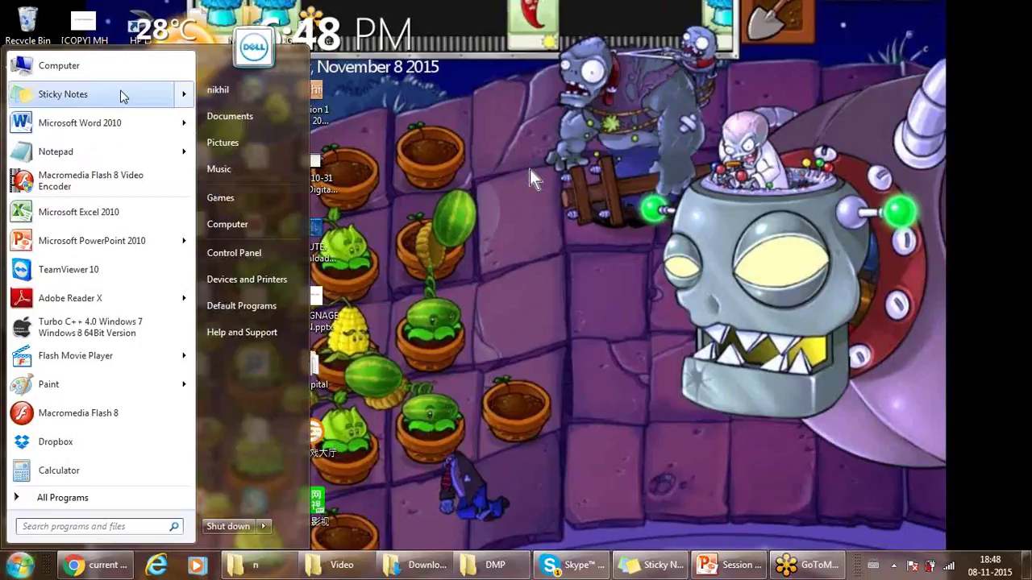
mouse_move(121, 96)
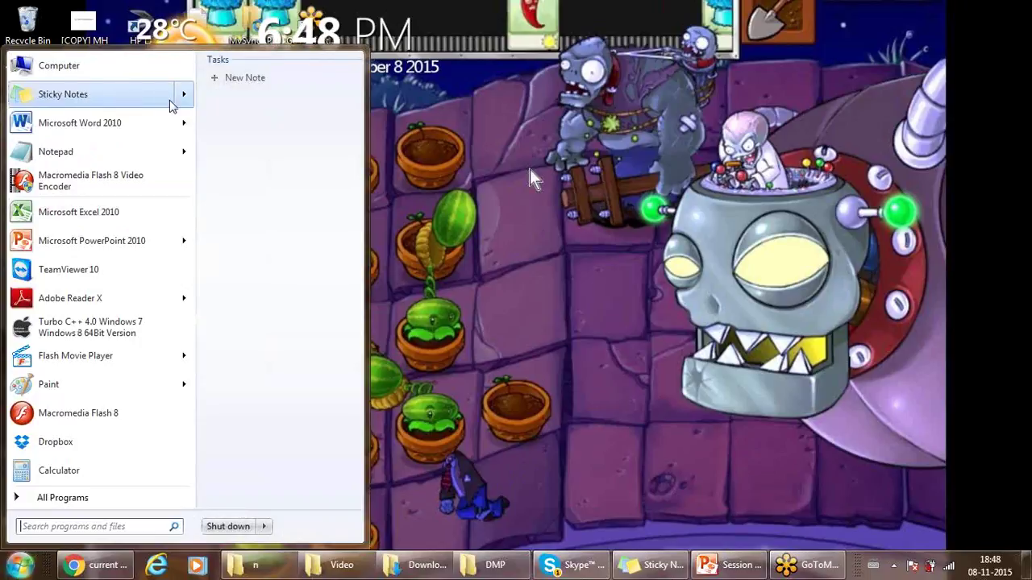
click(185, 95)
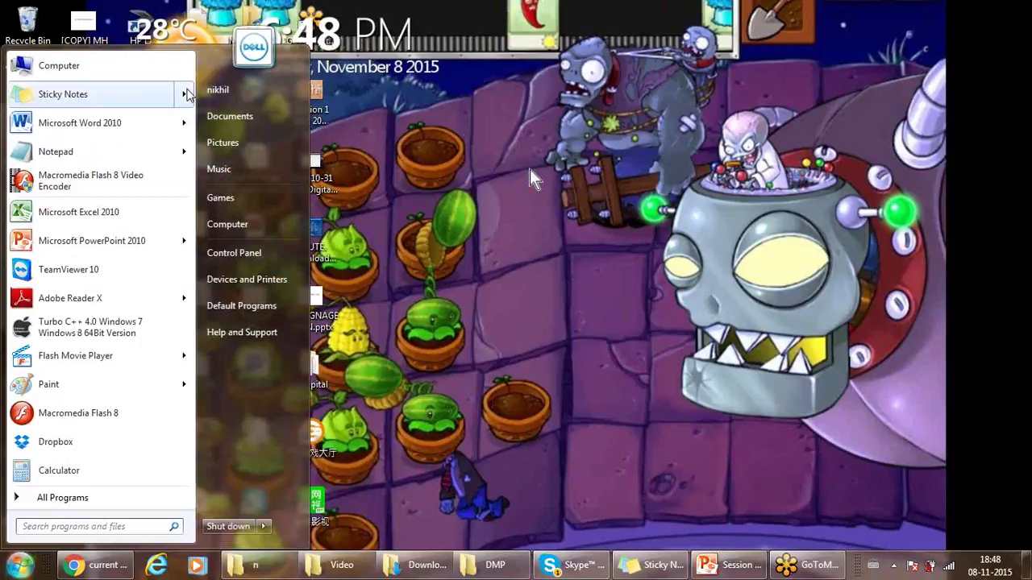
click(185, 95)
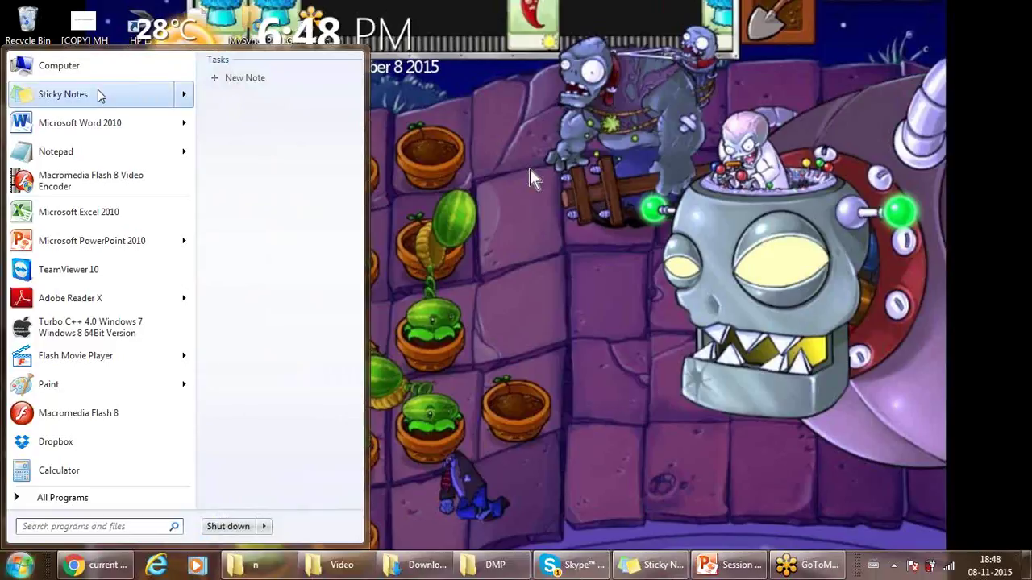
click(72, 96)
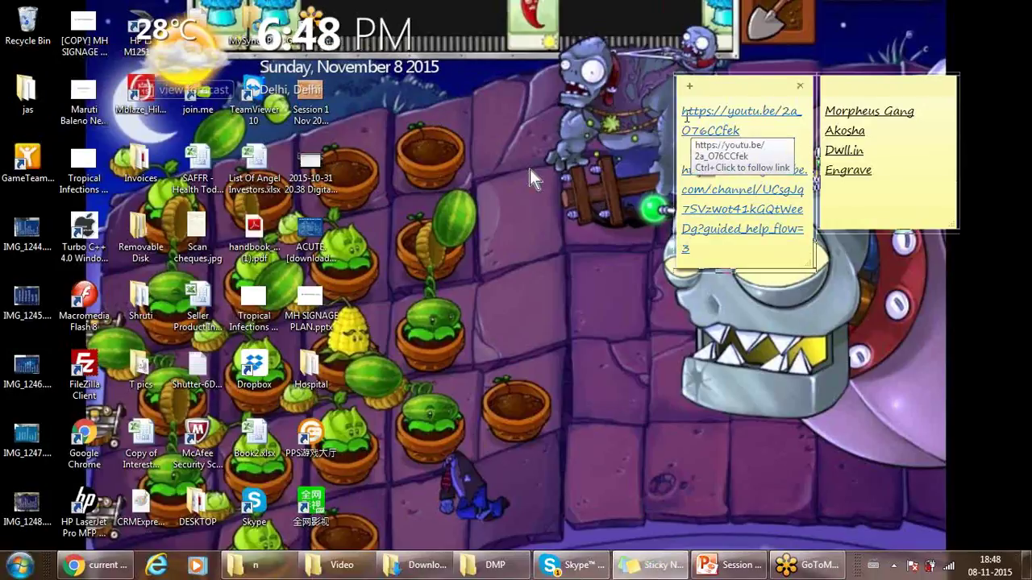
drag(715, 171, 732, 244)
key(ctrl+c)
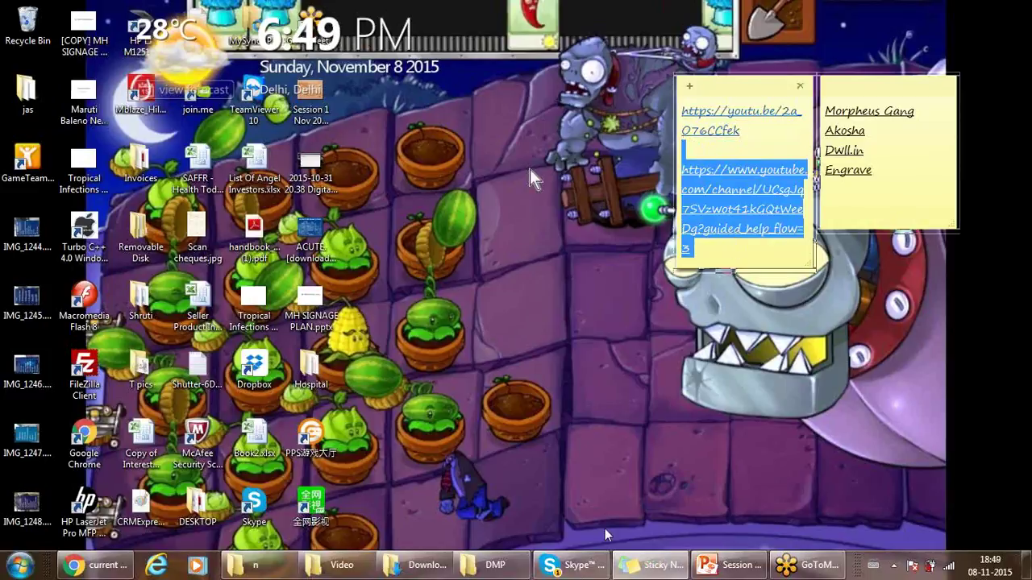
Switch to Chrome and open the copied YouTube channel link in a new tab
click(115, 568)
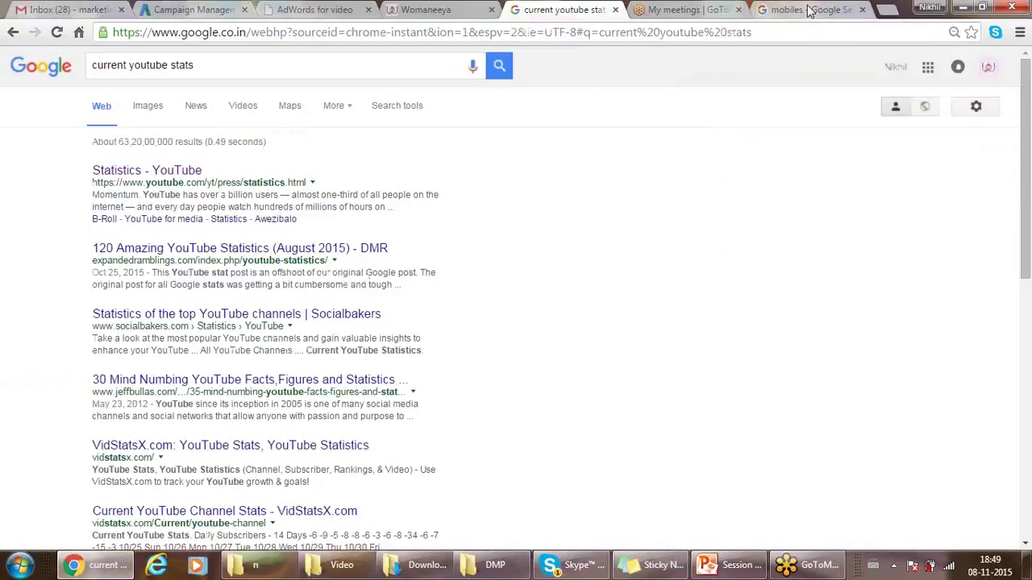
click(887, 10)
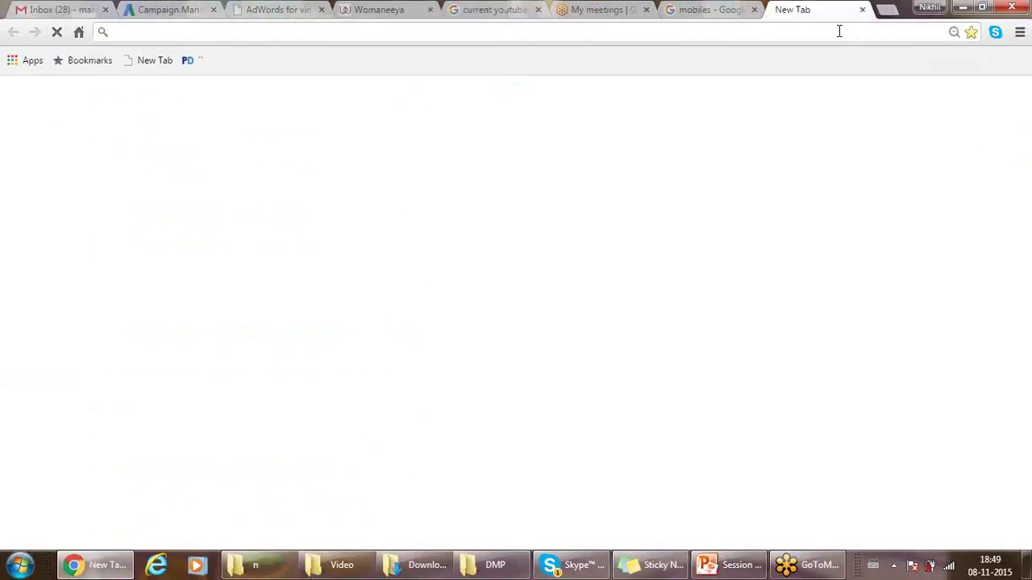
key(ctrl+v)
key(Return)
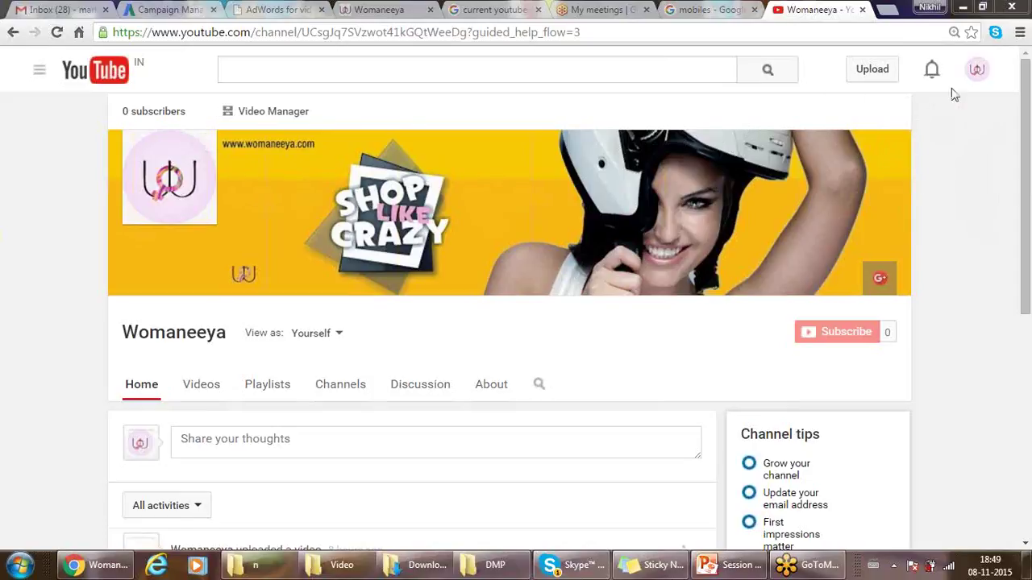
Open the channel's video upload page and examine its file selection, import and video creation options without uploading a file
click(862, 74)
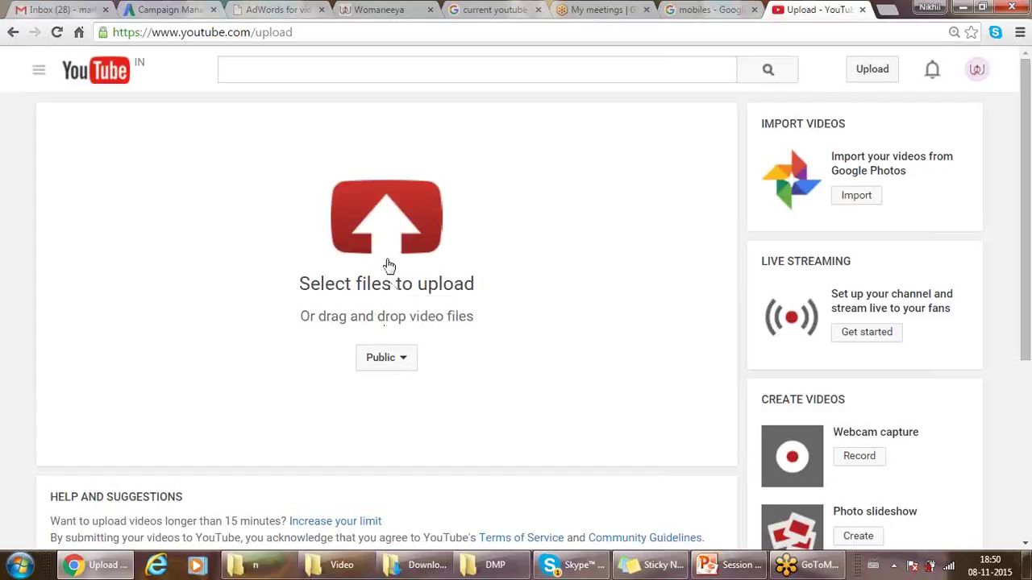
click(368, 300)
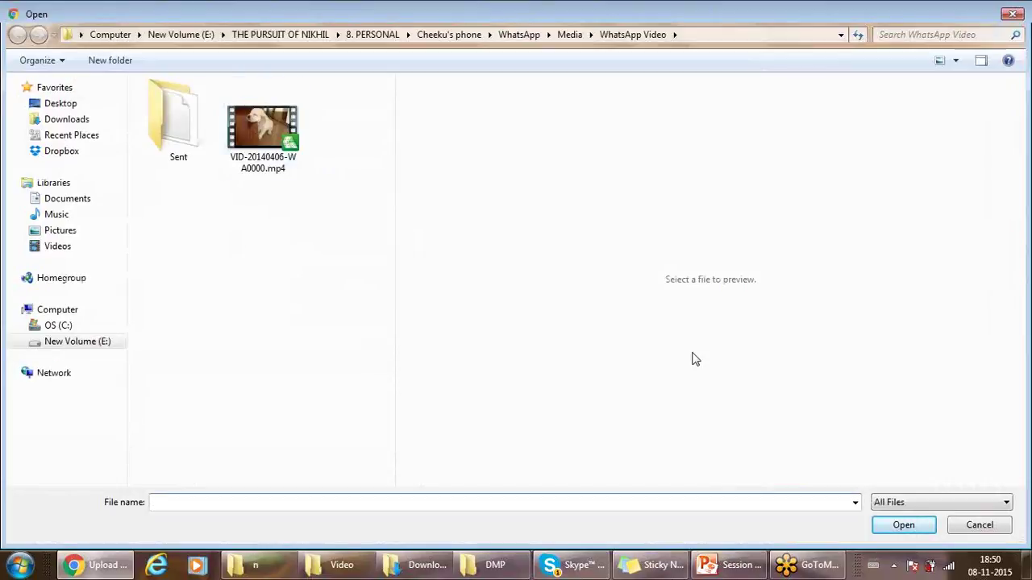
click(978, 525)
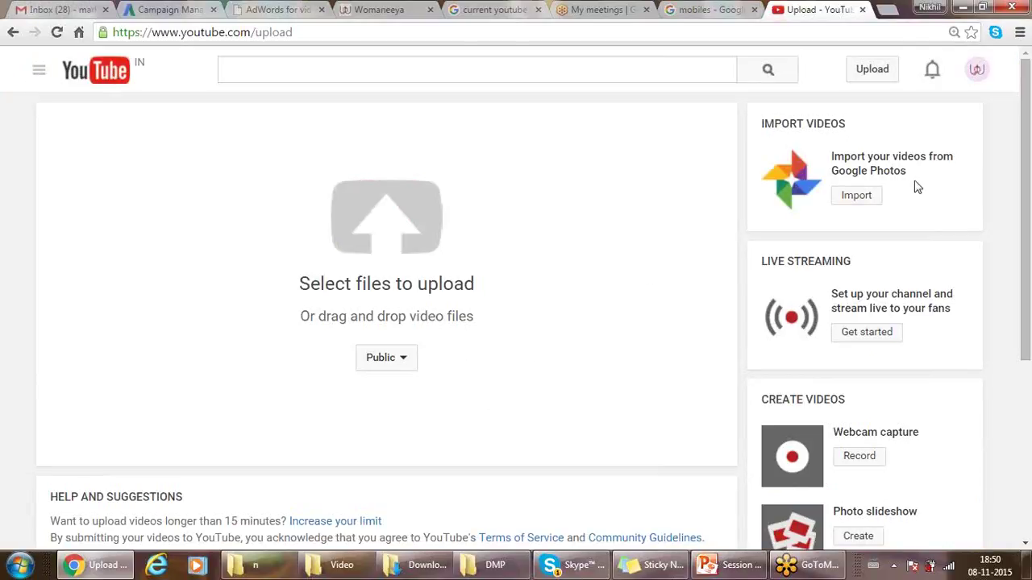
scroll(1009, 247, down, 3)
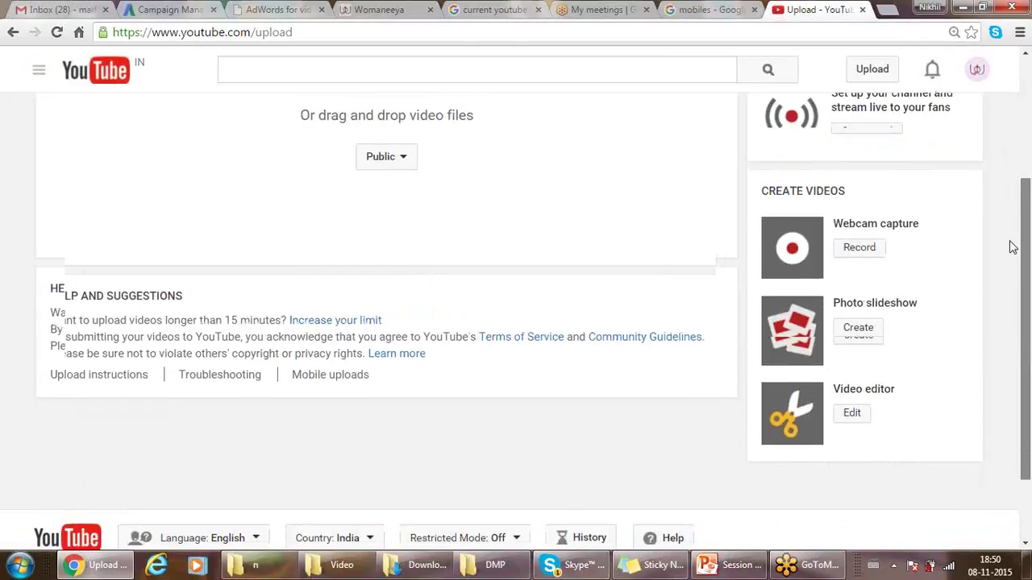
scroll(1008, 245, up, 3)
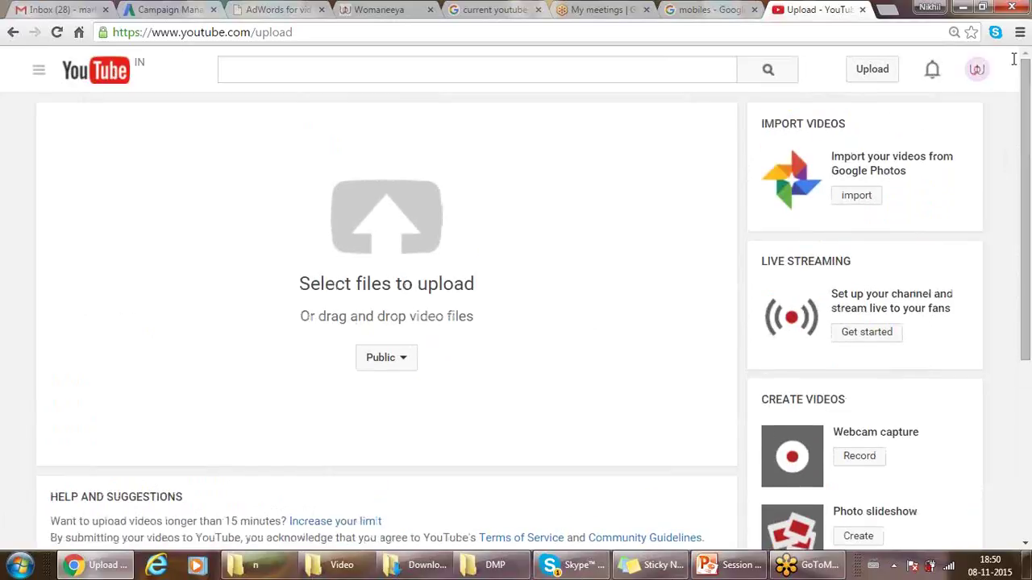
Return to the AdWords campaign manager and start a new campaign of type Video
click(718, 10)
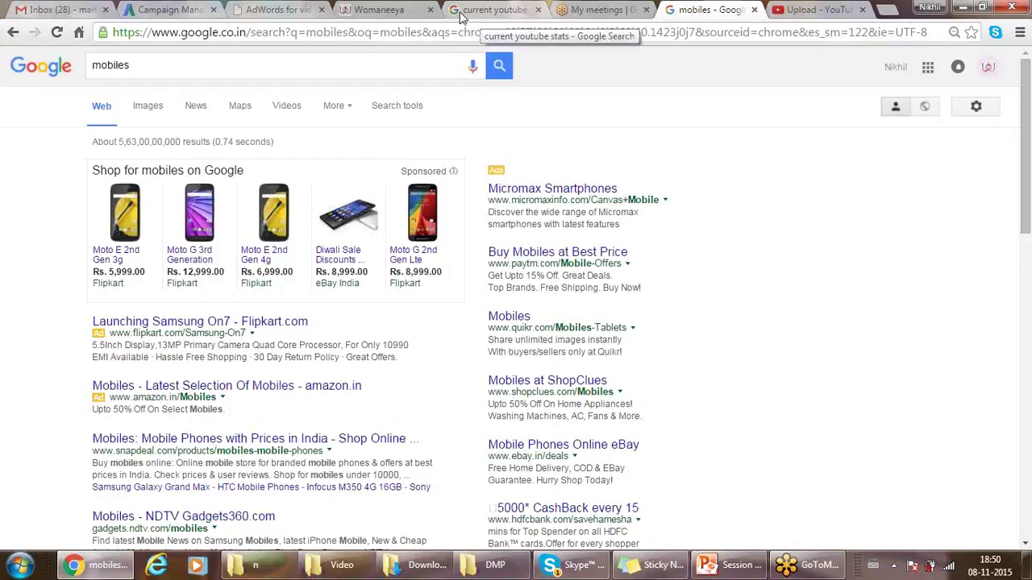
click(176, 7)
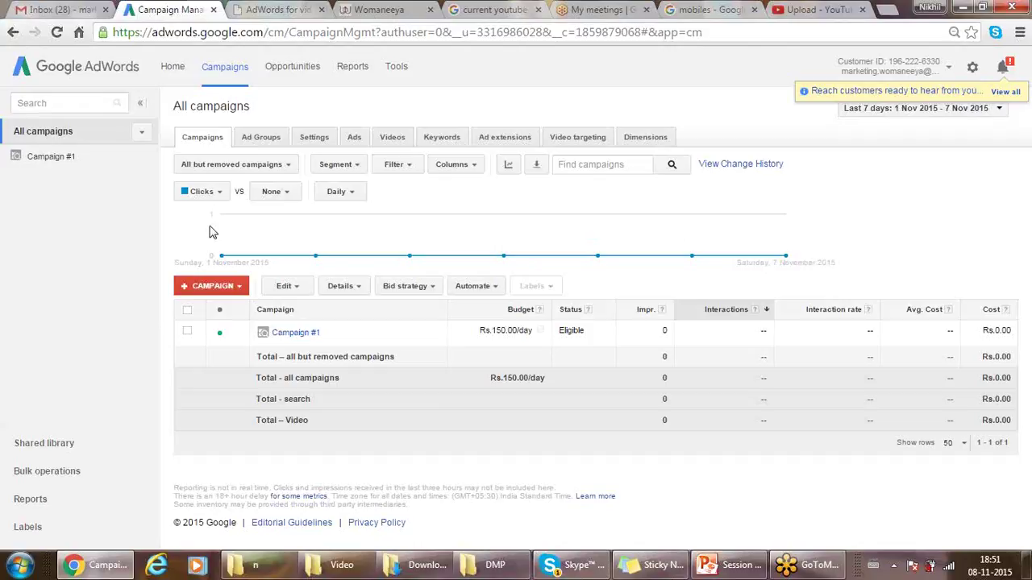
click(235, 291)
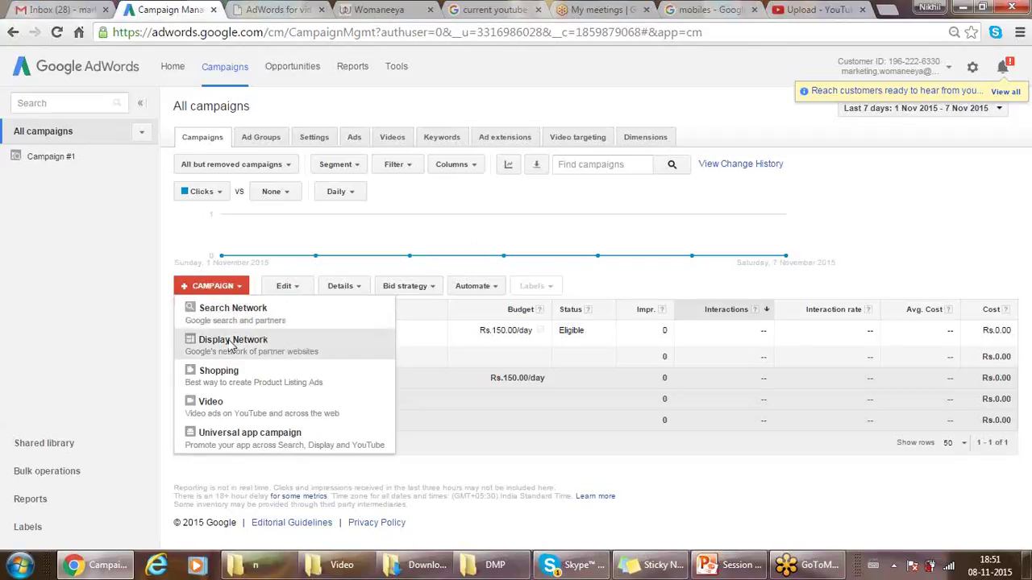
click(215, 408)
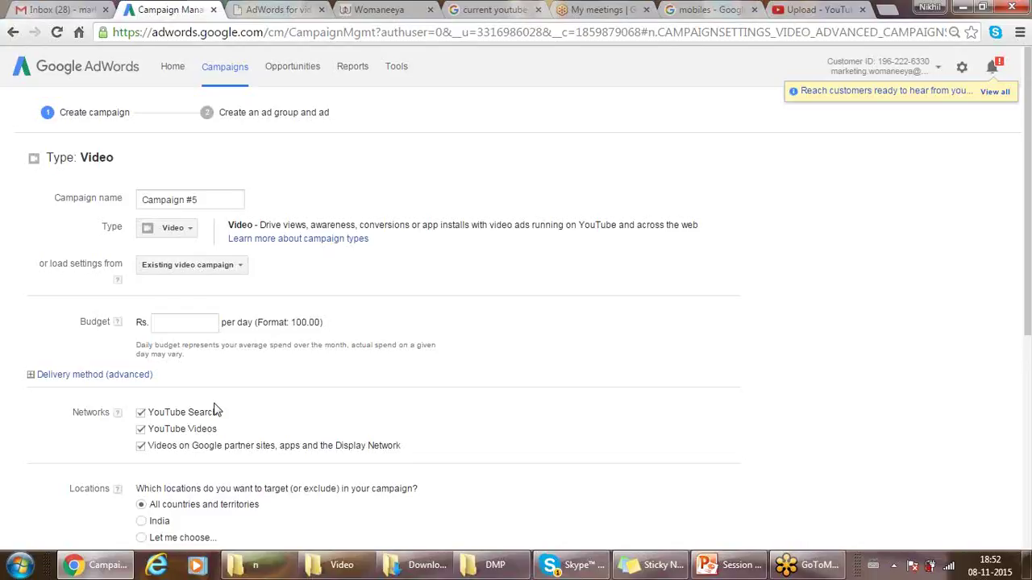
Name the campaign "Campaign YouStube Stream Ad 101"
click(201, 199)
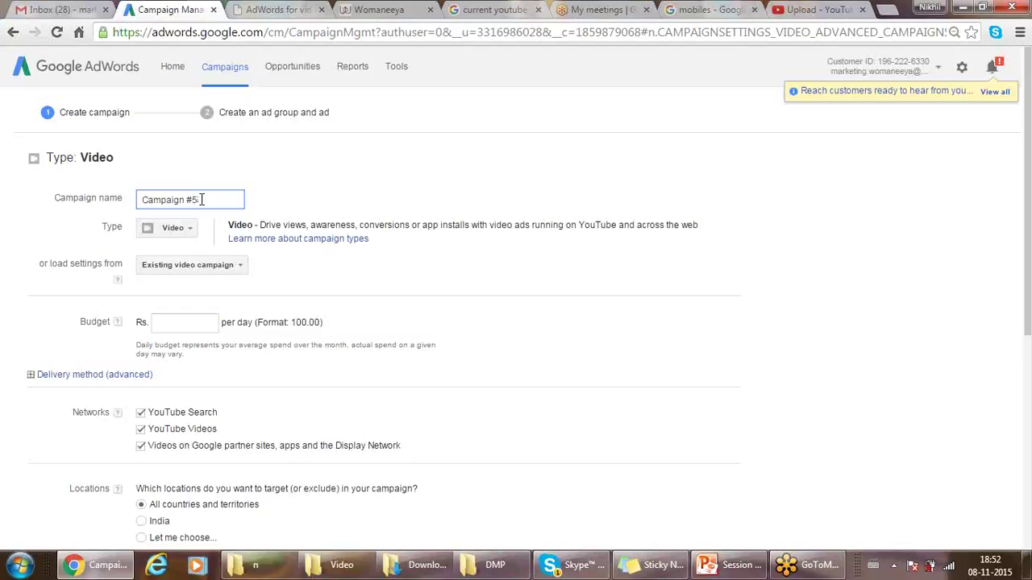
key(BackSpace)
key(BackSpace)
key(BackSpace)
text(You)
text(Tube)
text( Stream)
text( Ad 101)
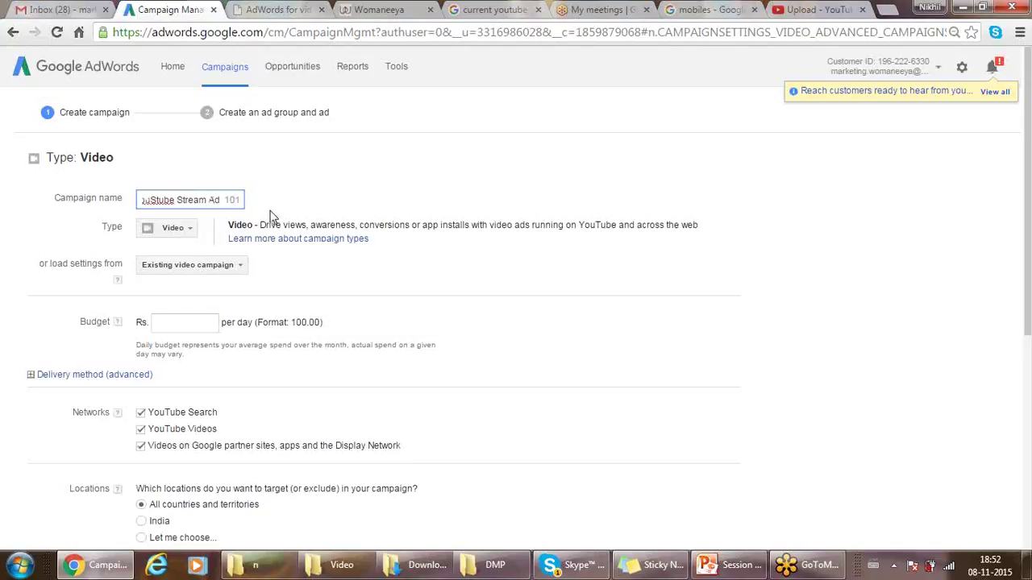
Keep the campaign type as Video and set the daily budget to Rs. 300
click(179, 231)
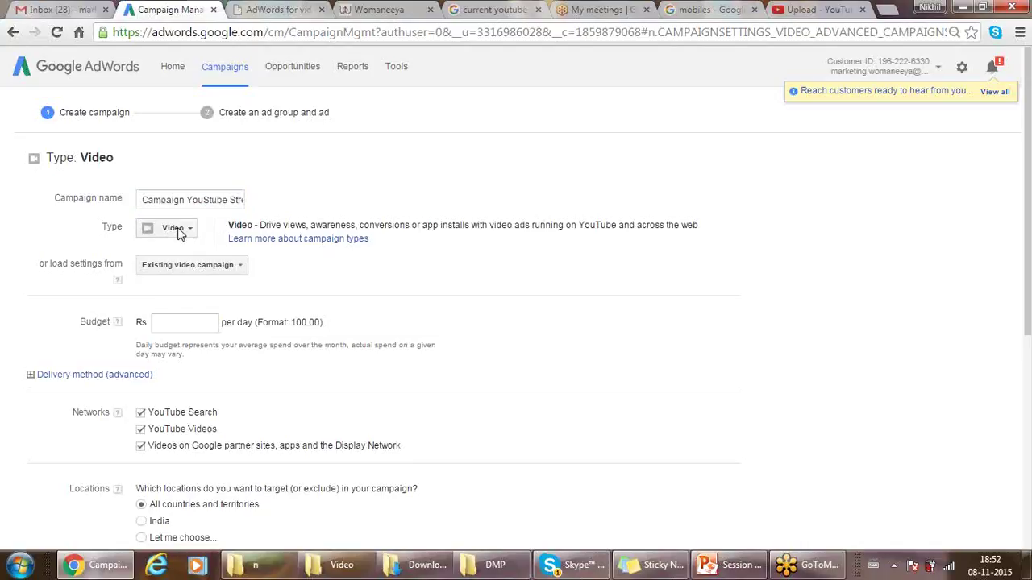
click(179, 231)
click(195, 324)
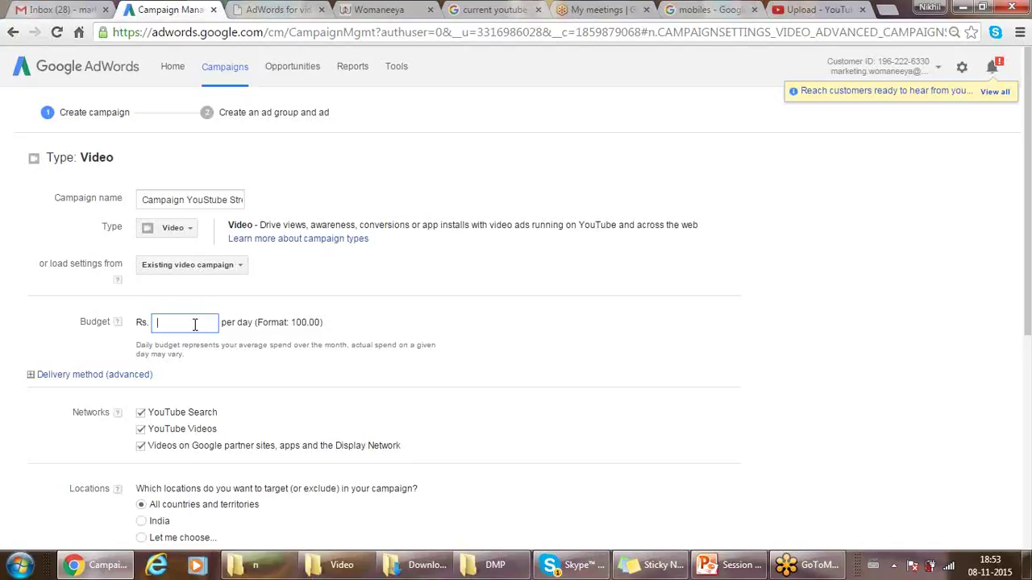
text(300)
click(422, 382)
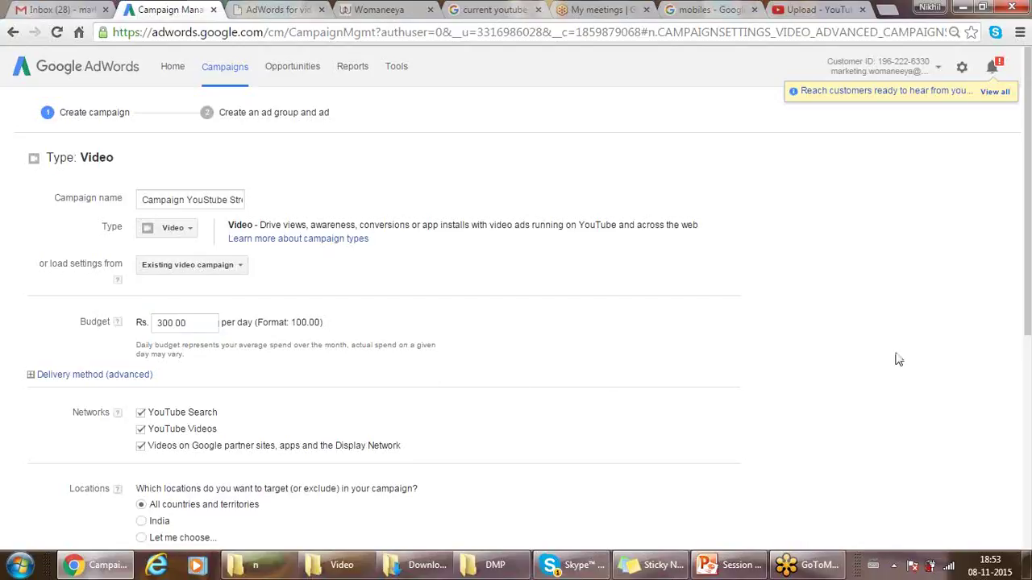
Check the campaign's network options and open the YouTube home page in a new tab
scroll(1029, 275, down, 2)
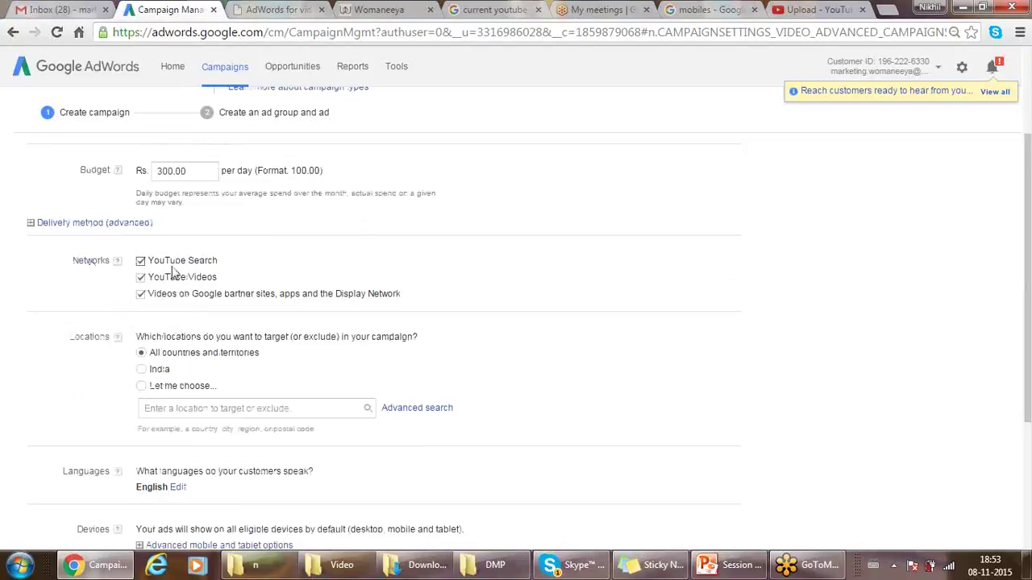
click(887, 11)
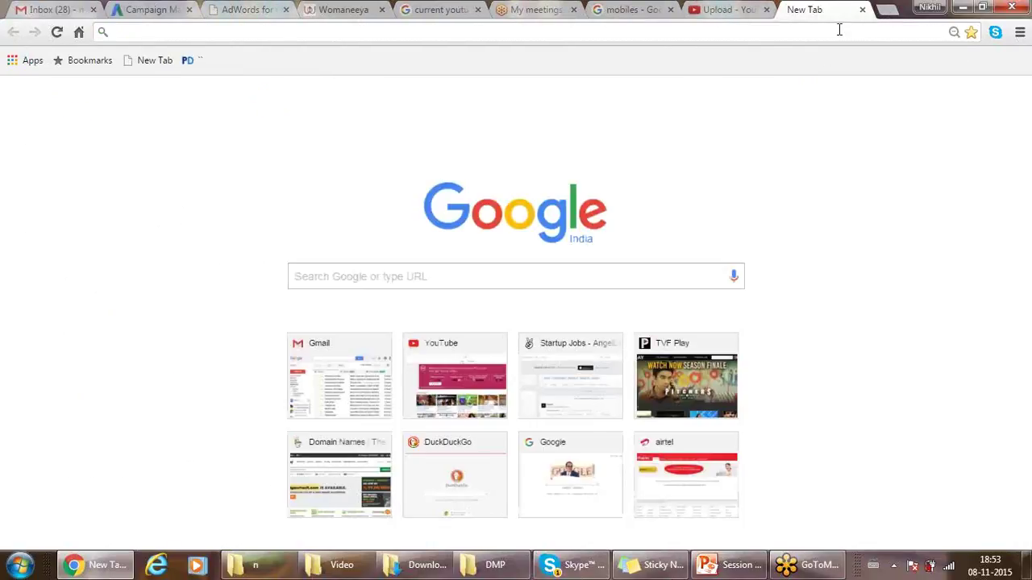
text(uol)
key(BackSpace)
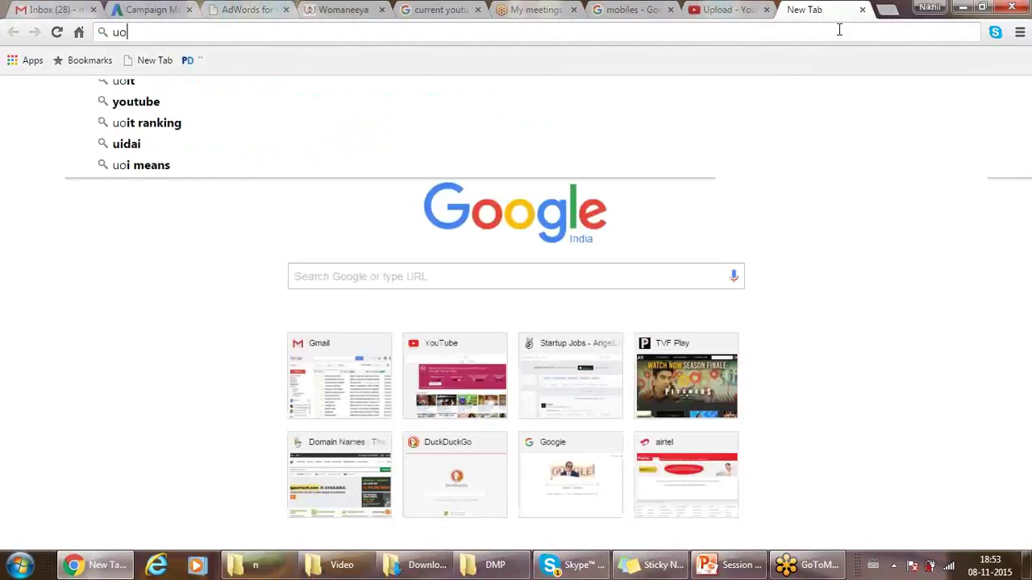
key(BackSpace)
key(BackSpace)
text(you)
key(Return)
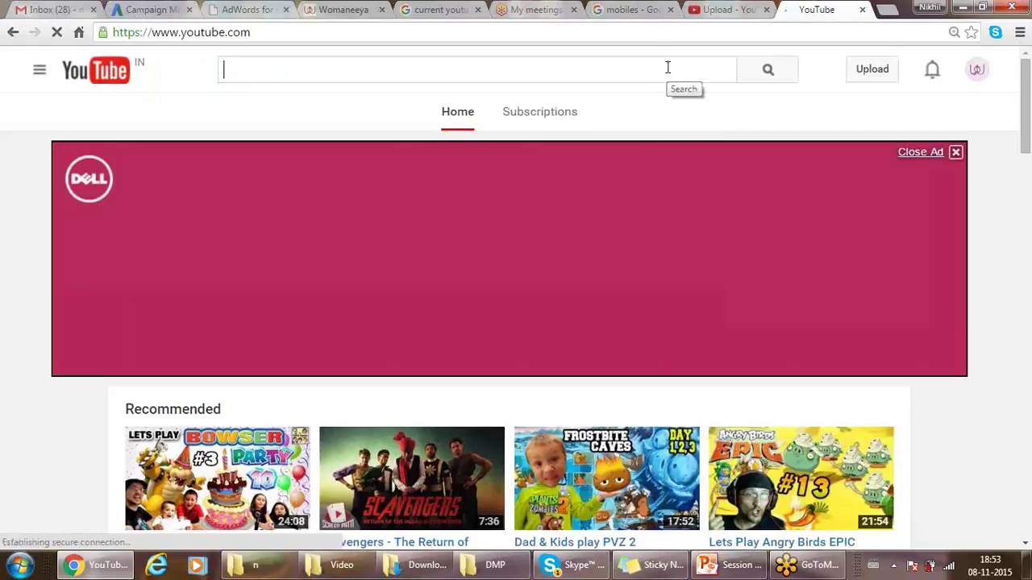
Search YouTube for "comic videos"
text(comic v)
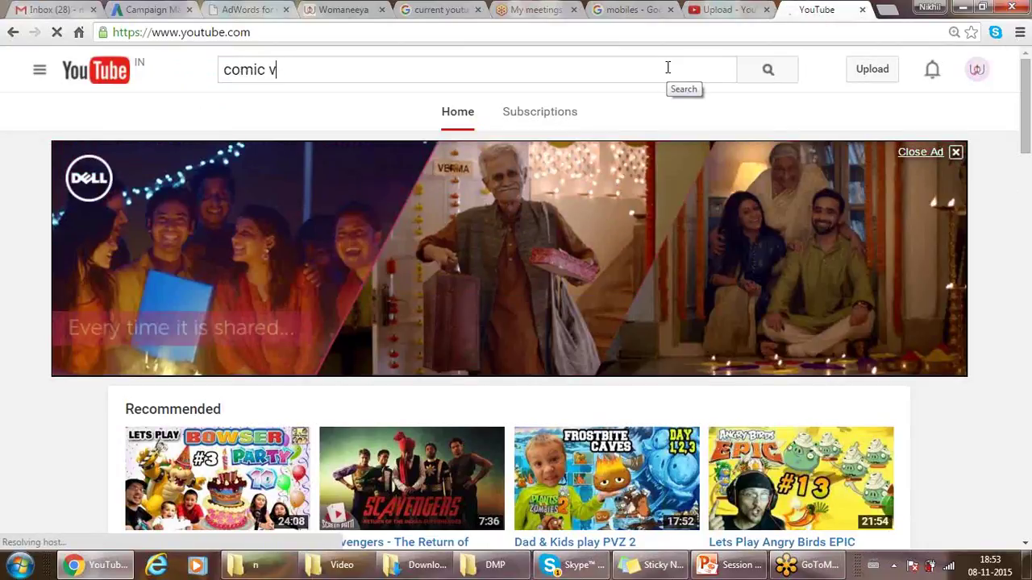
text(ideos)
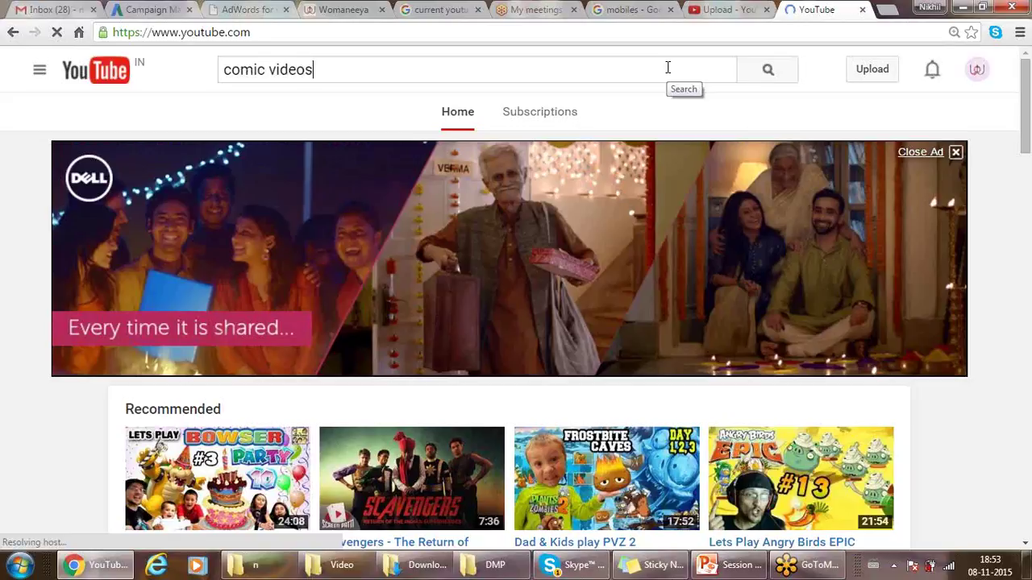
key(Return)
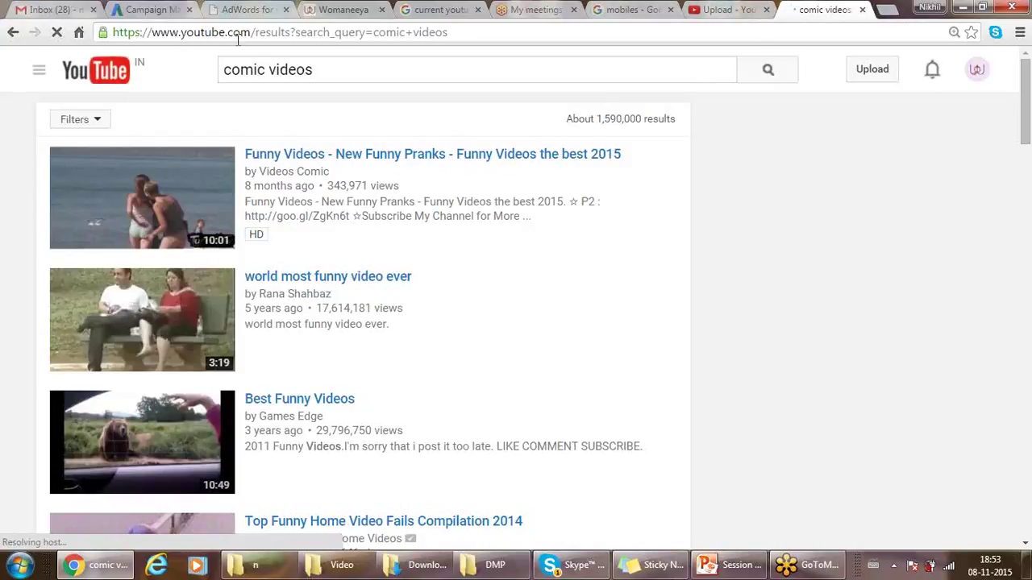
Return to the AdWords campaign settings and target the city New Delhi, New Delhi, India as a chosen location
click(313, 9)
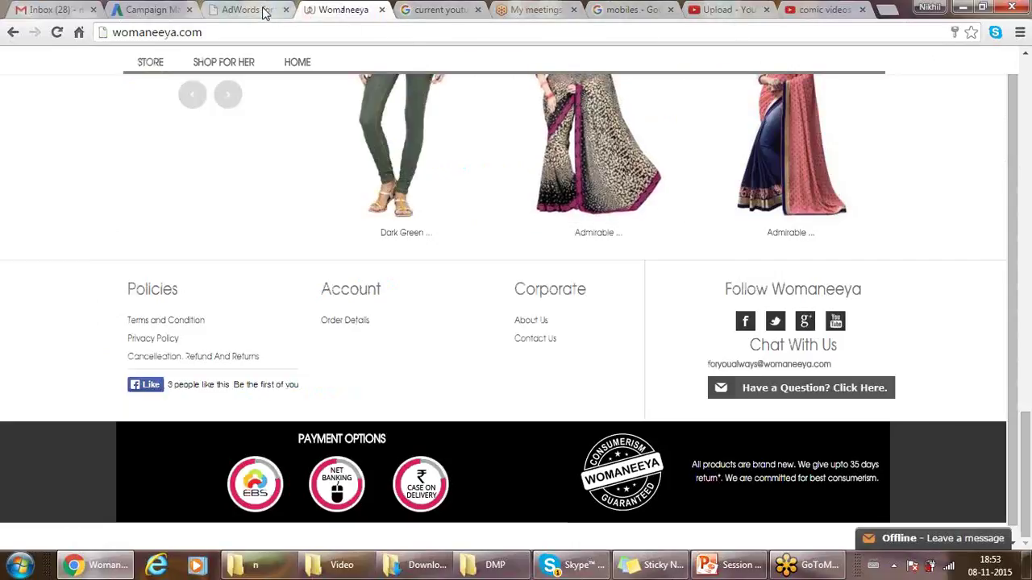
click(145, 7)
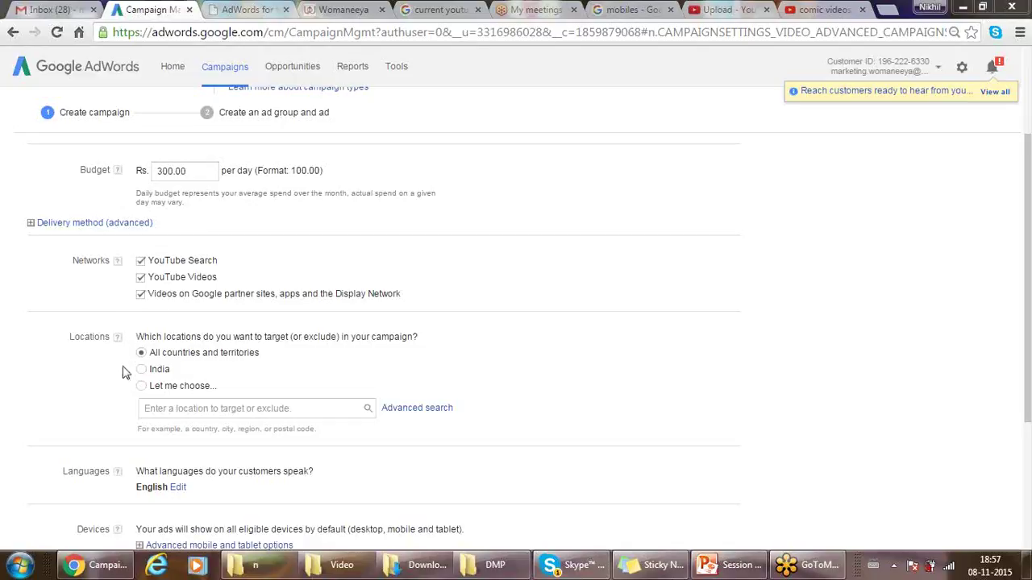
click(165, 407)
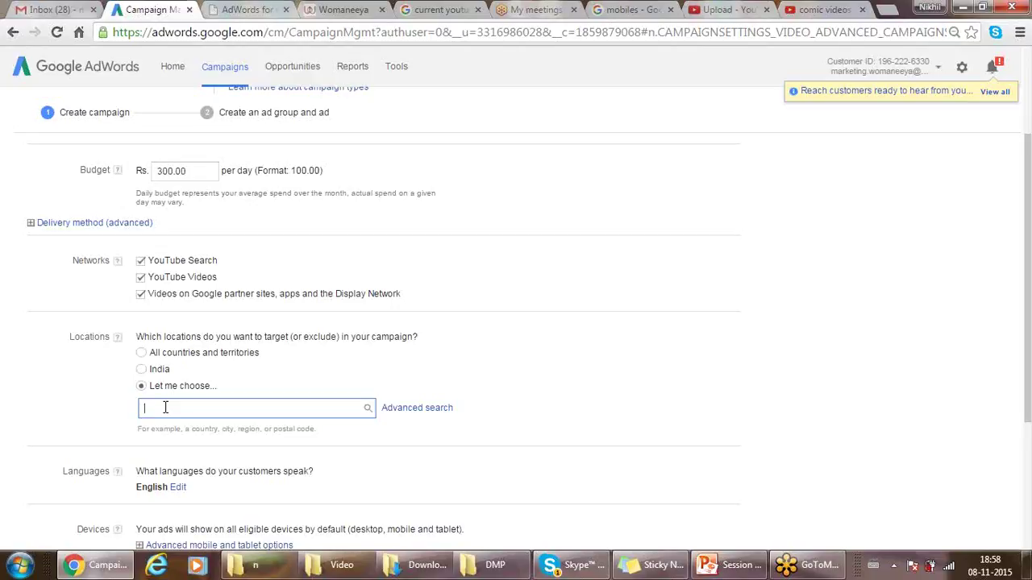
text(new delhi,)
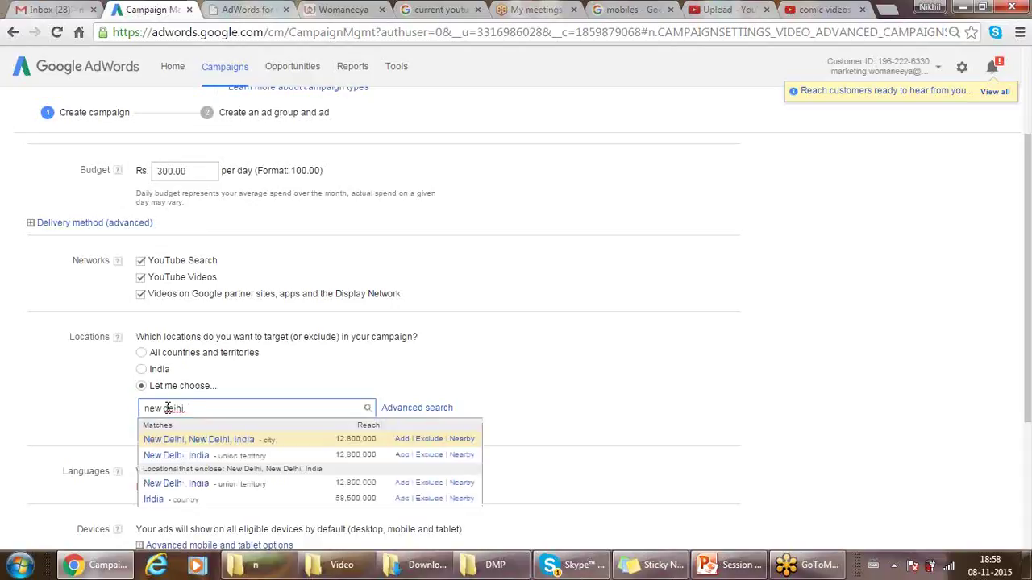
click(195, 440)
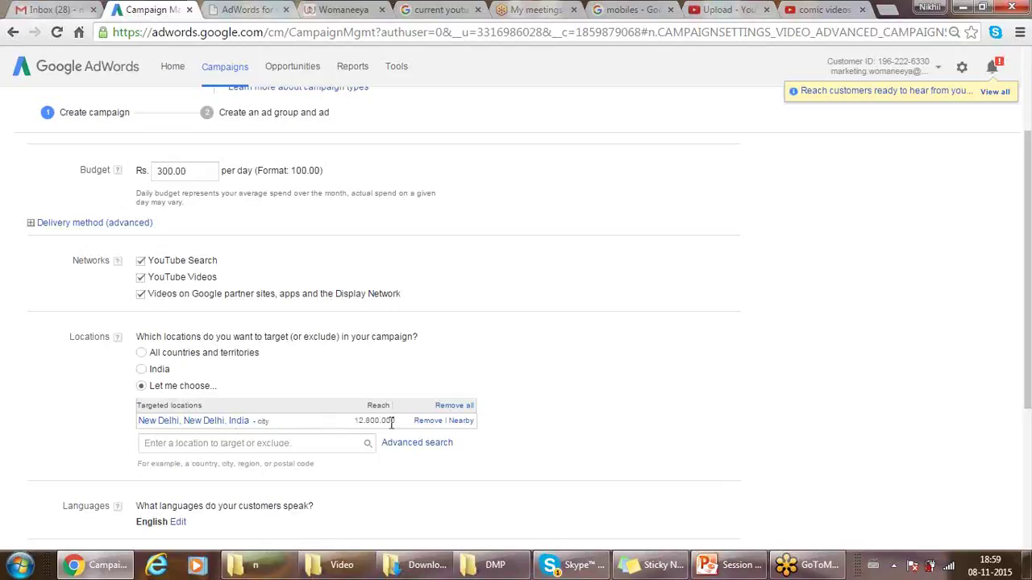
click(300, 442)
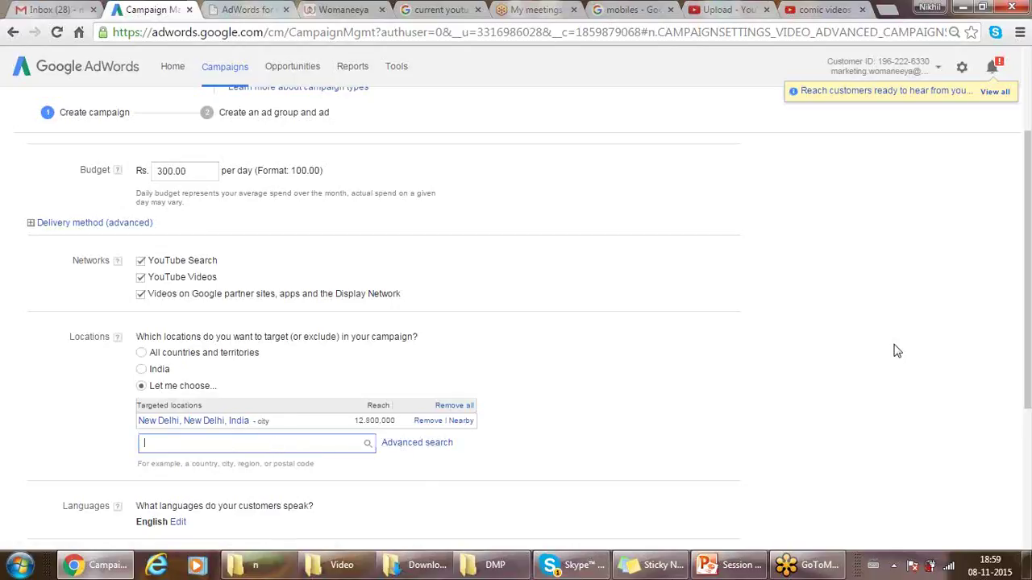
Review the campaign's language, device and advanced settings, and go back over its network options
drag(1028, 264, 1028, 379)
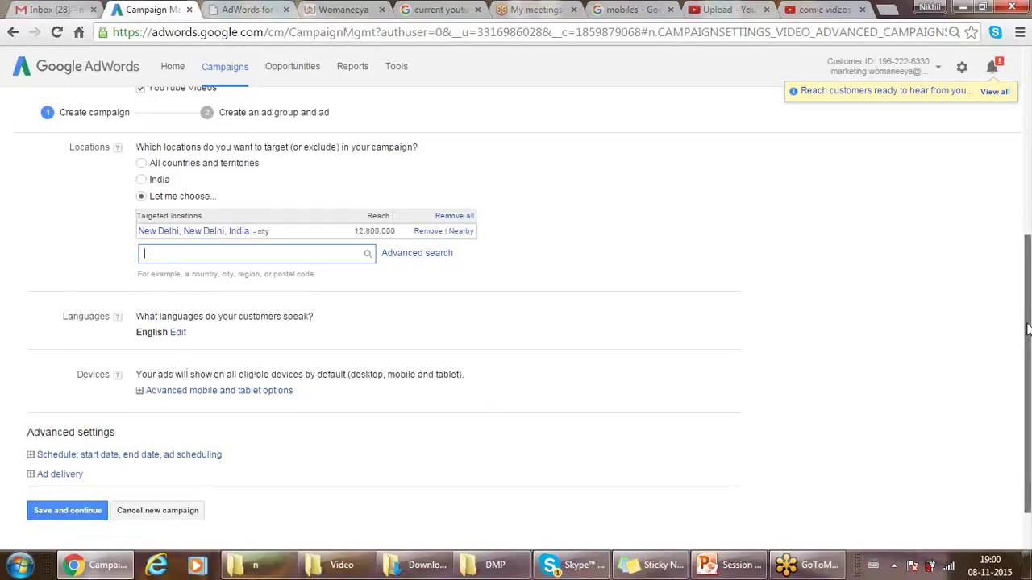
drag(1027, 329, 1027, 377)
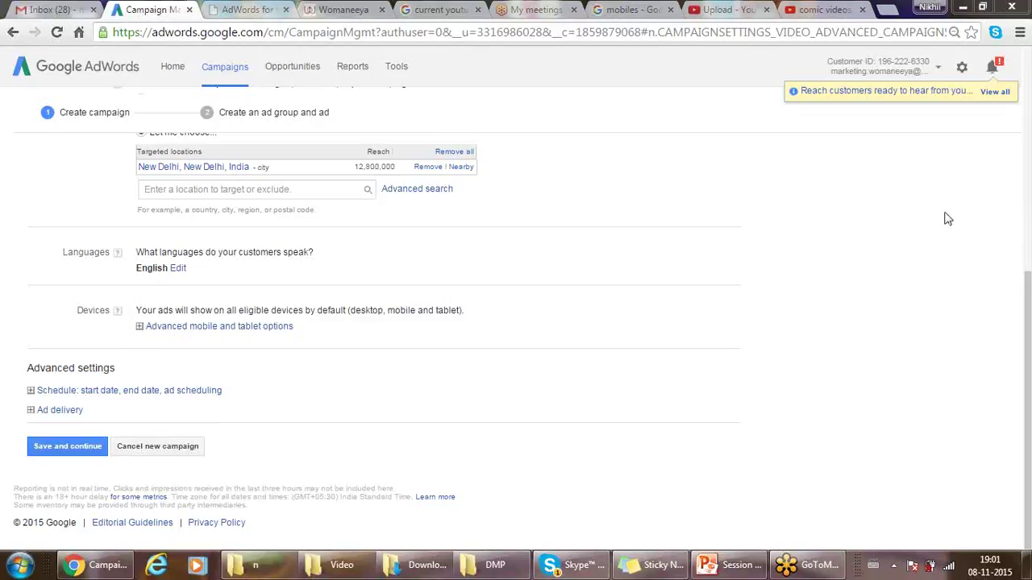
drag(1029, 301, 995, 222)
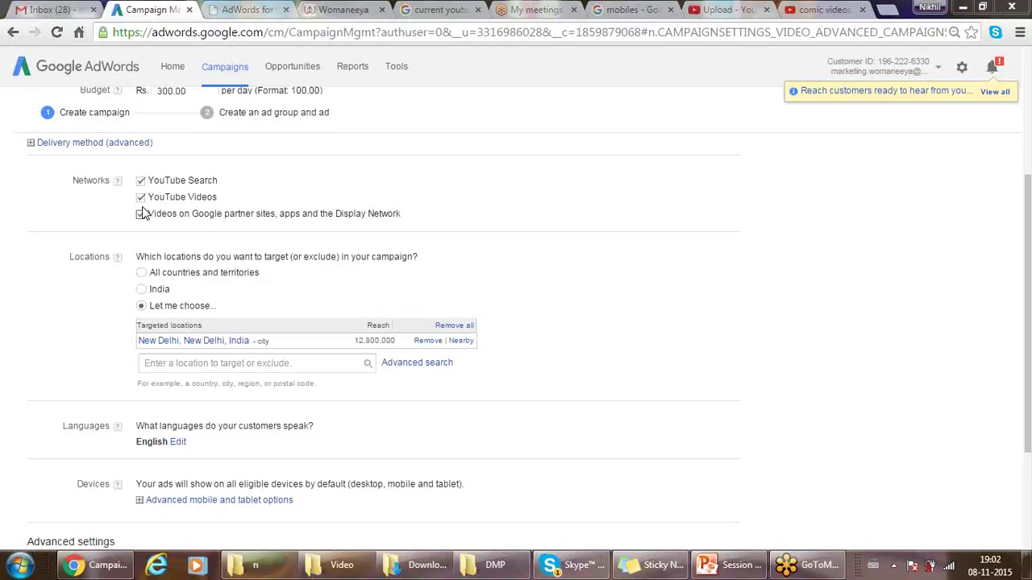
click(141, 214)
Compare the YouTube upload page and the "comic videos" search results with the campaign's network options
click(721, 12)
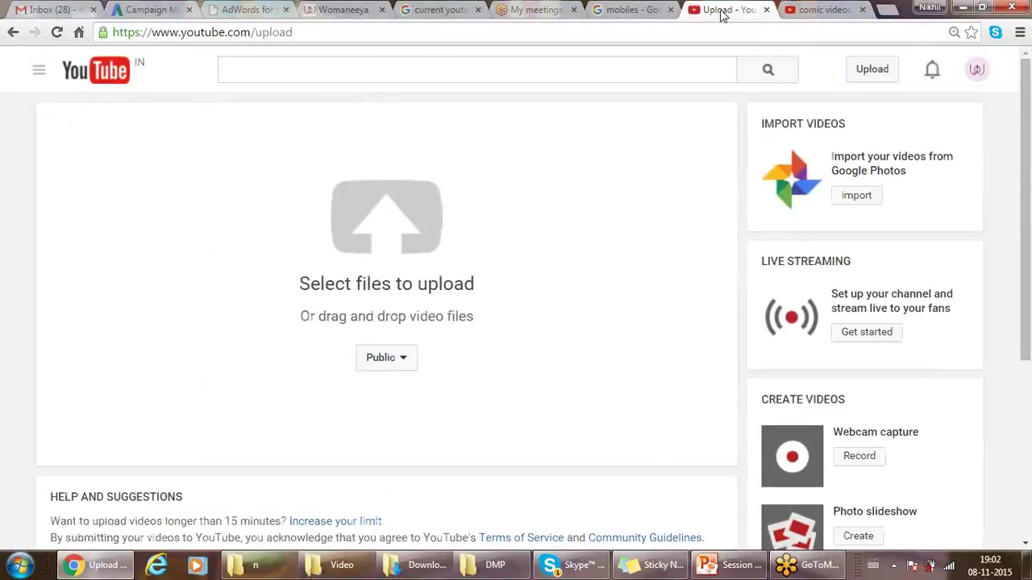
click(815, 11)
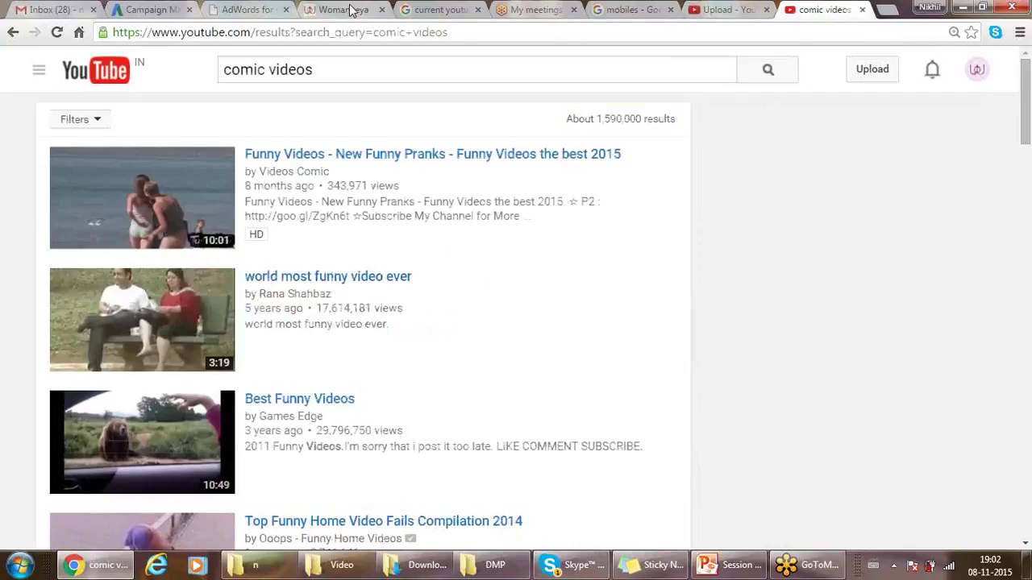
click(147, 10)
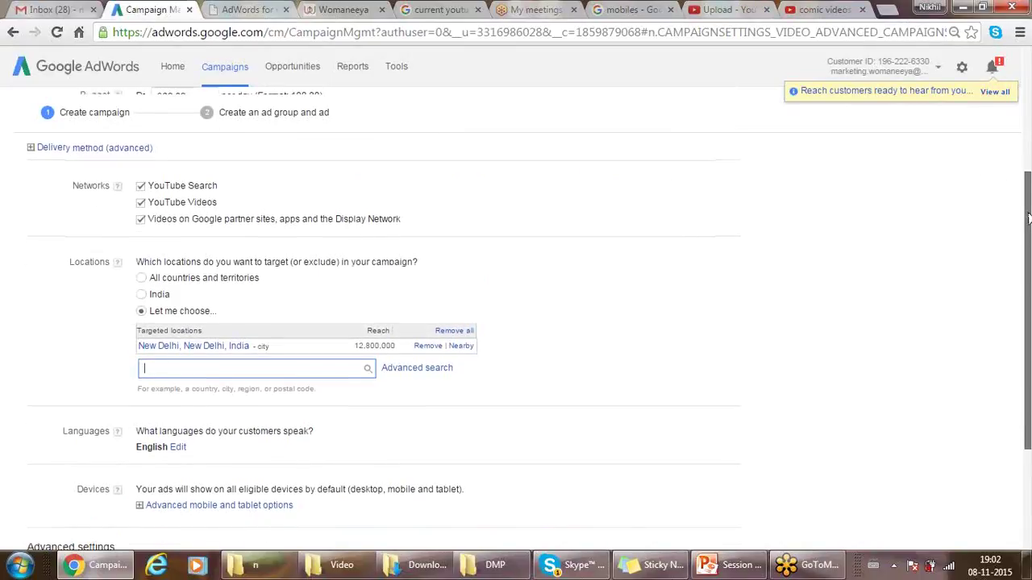
click(716, 9)
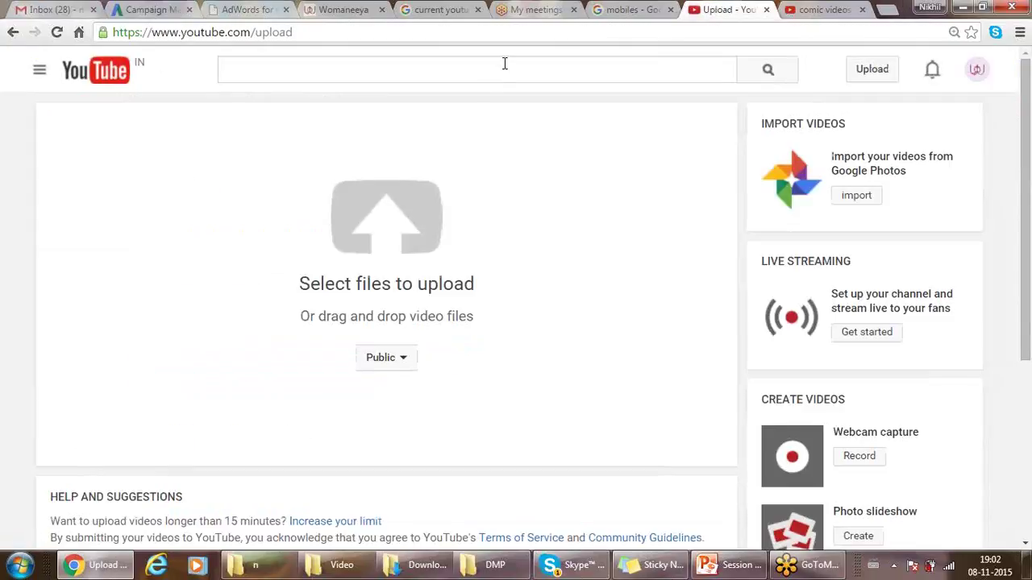
click(823, 13)
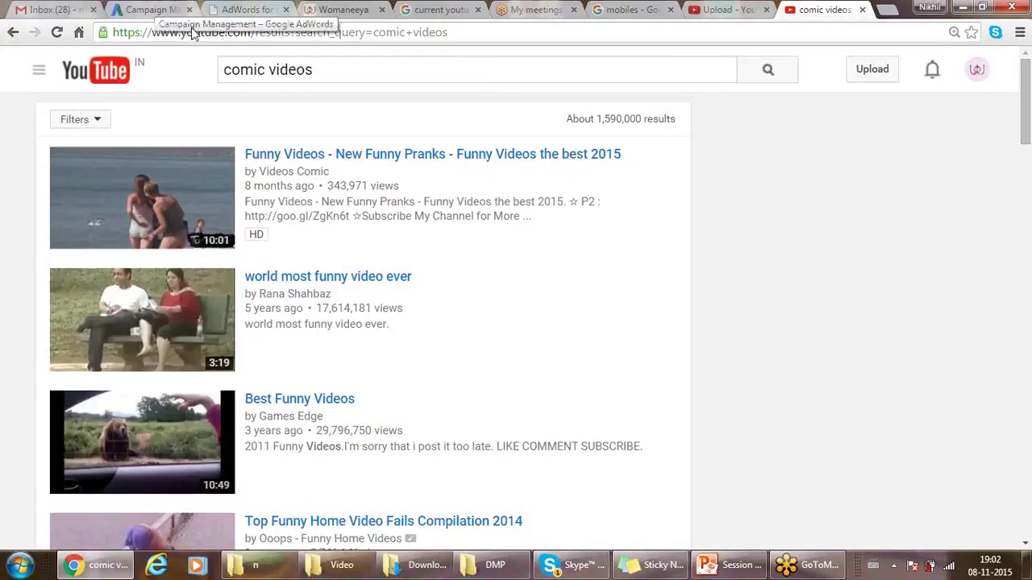
click(315, 68)
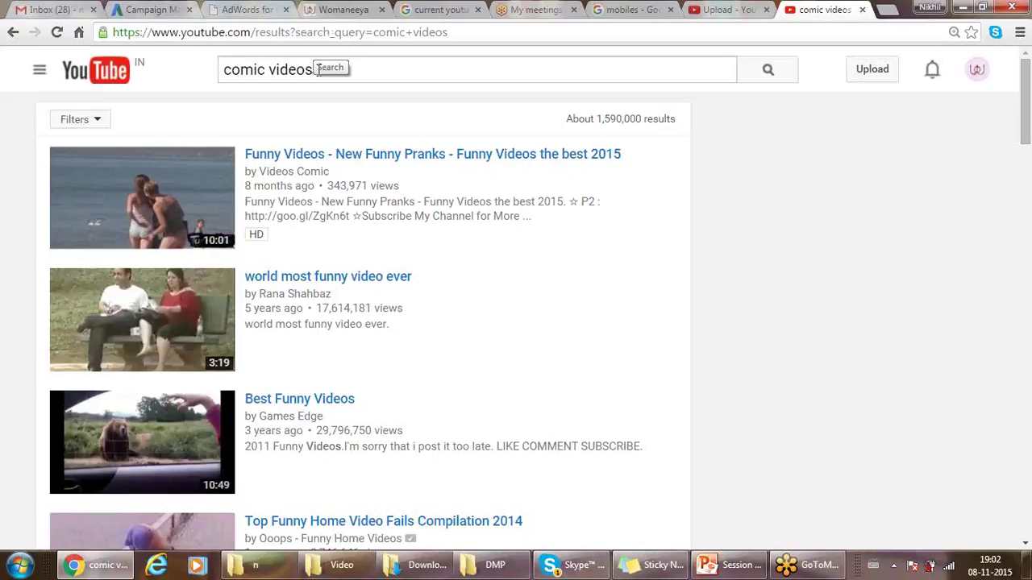
click(322, 72)
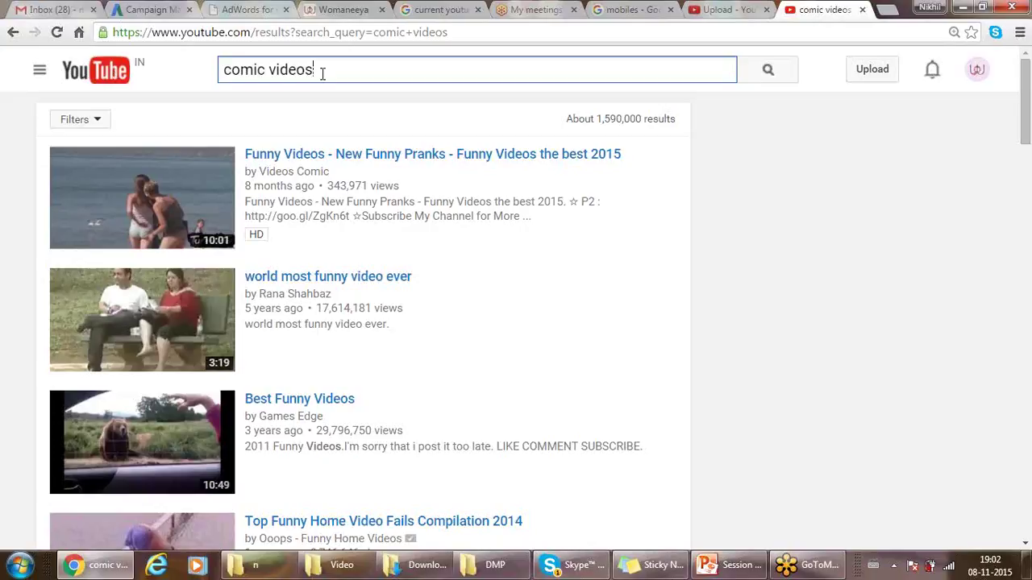
click(179, 10)
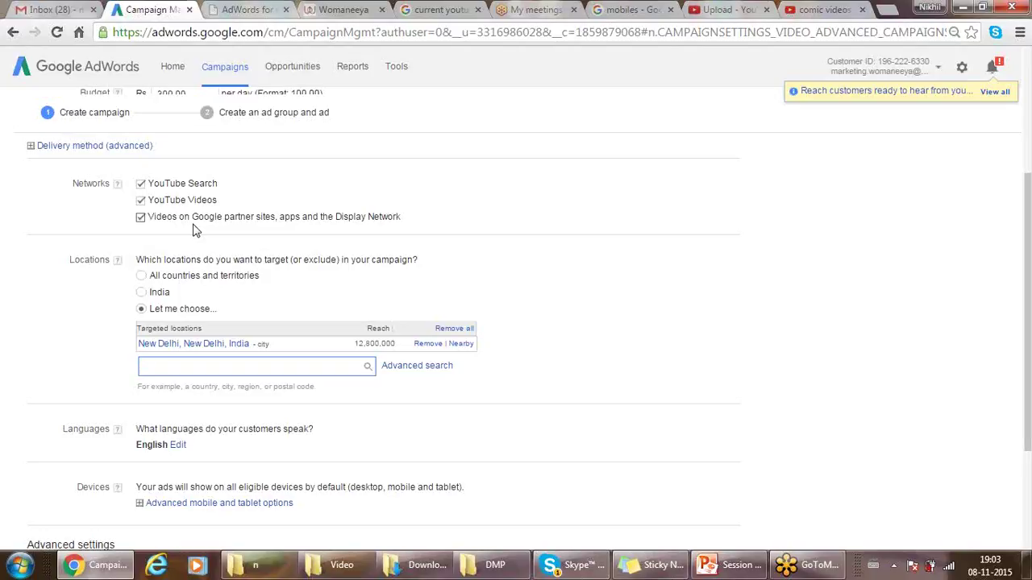
Open youtube.com in a new tab, play the video "BAKED | S01E05" and pause the ad that precedes it
click(887, 10)
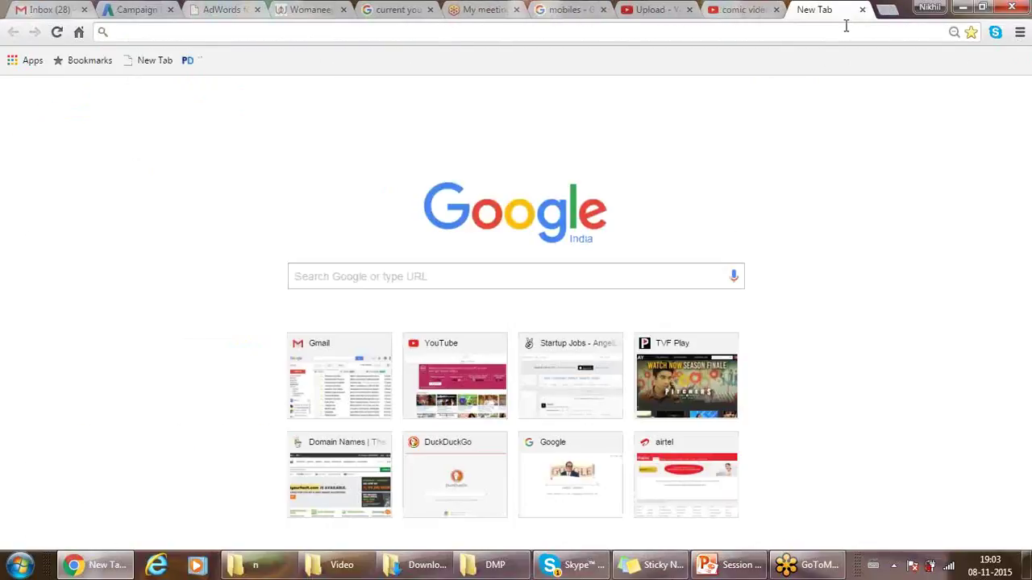
text(youtube.com)
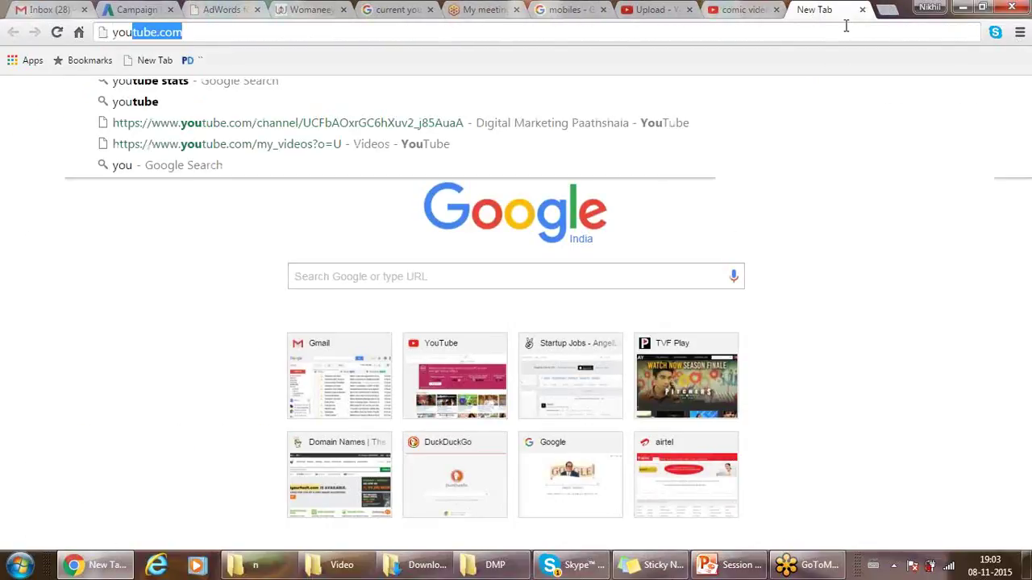
key(Return)
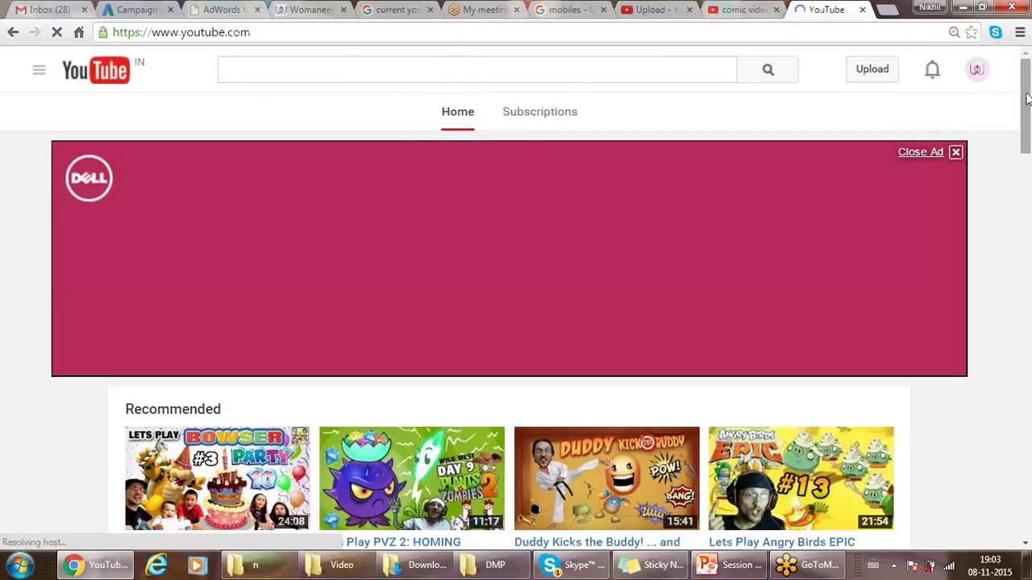
drag(1026, 97, 1017, 343)
click(372, 248)
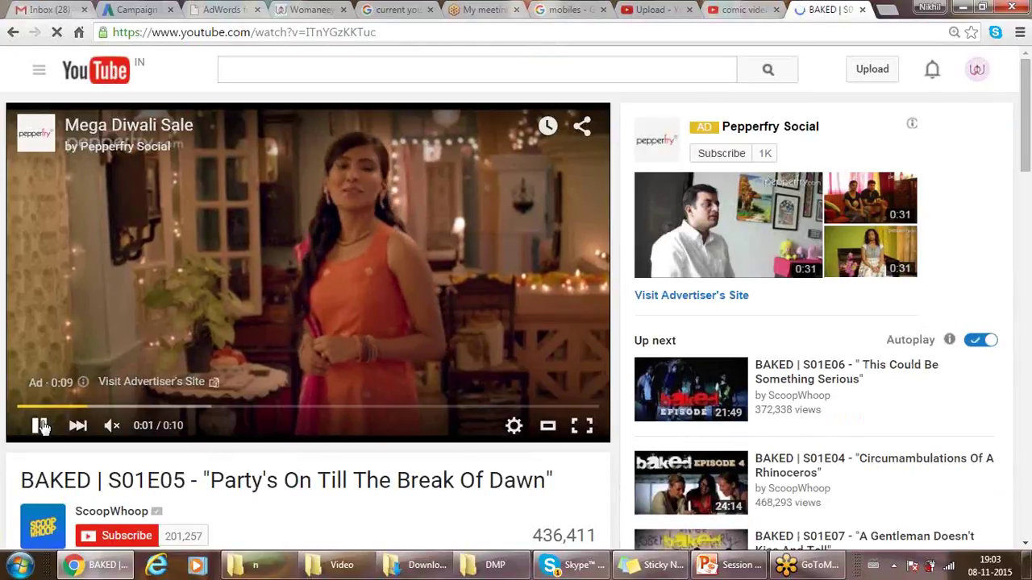
click(40, 425)
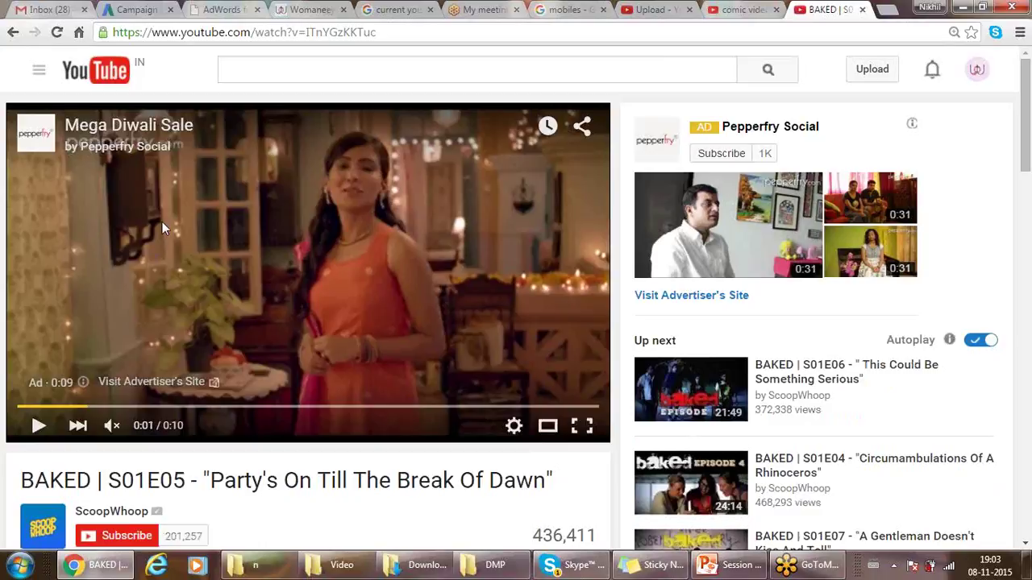
Compare the paused Pepperfry video ad with the campaign's network options in AdWords
click(135, 9)
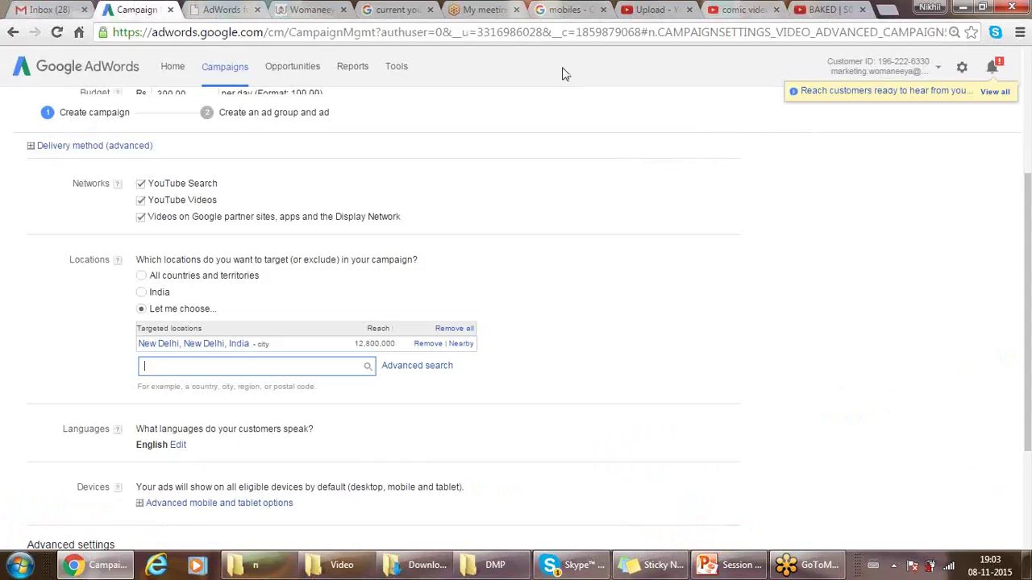
click(808, 9)
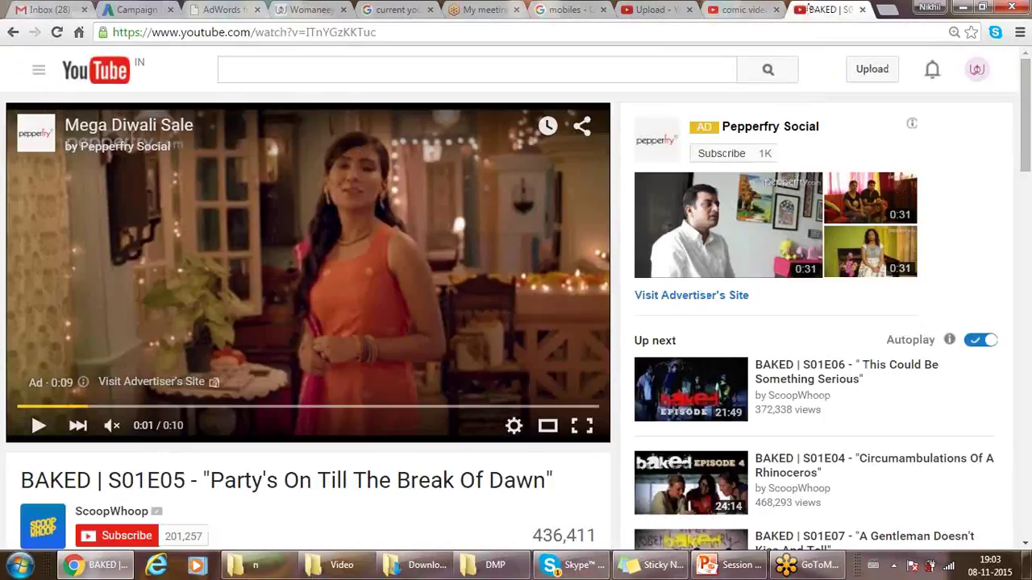
click(137, 9)
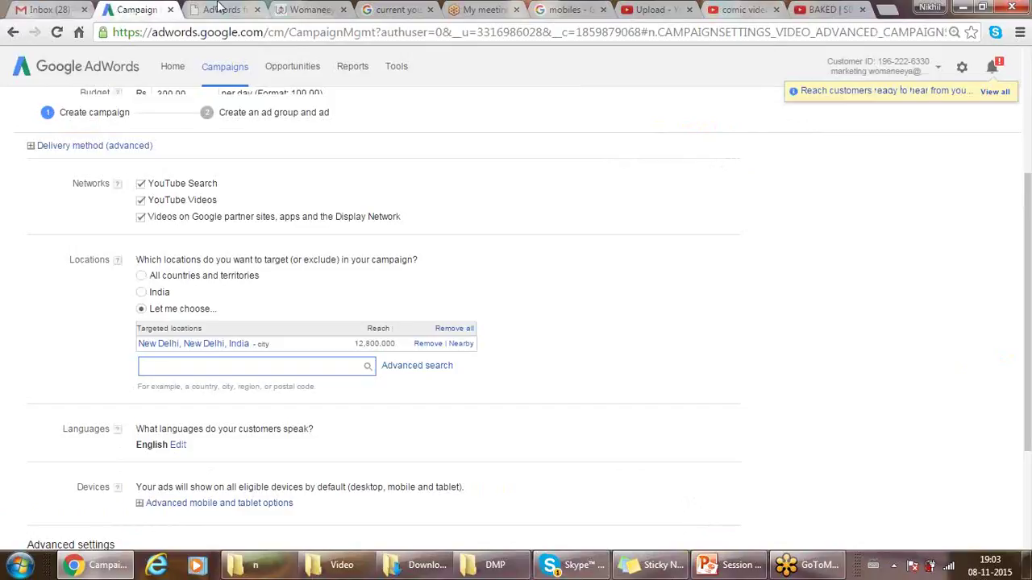
click(831, 8)
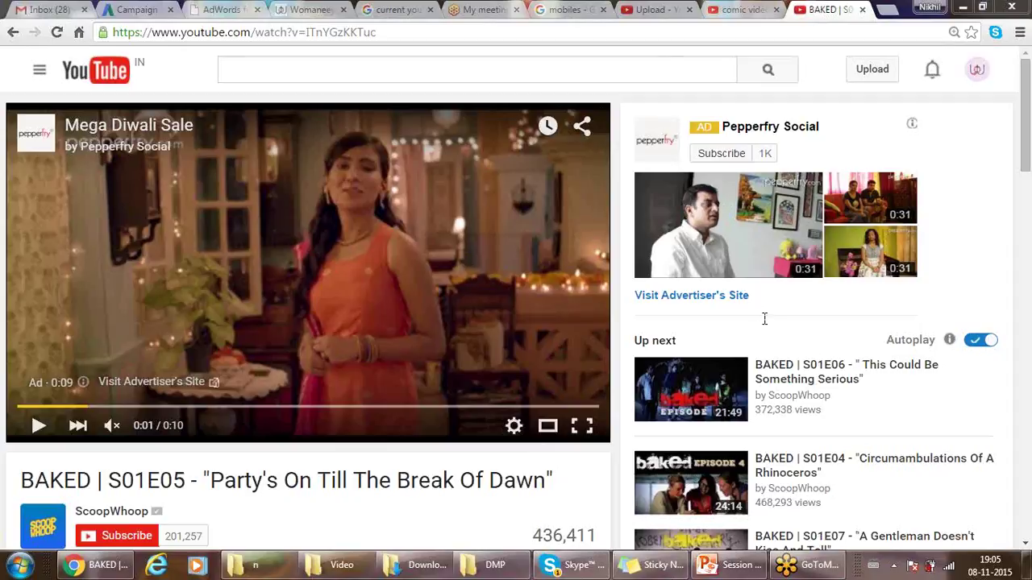
click(136, 9)
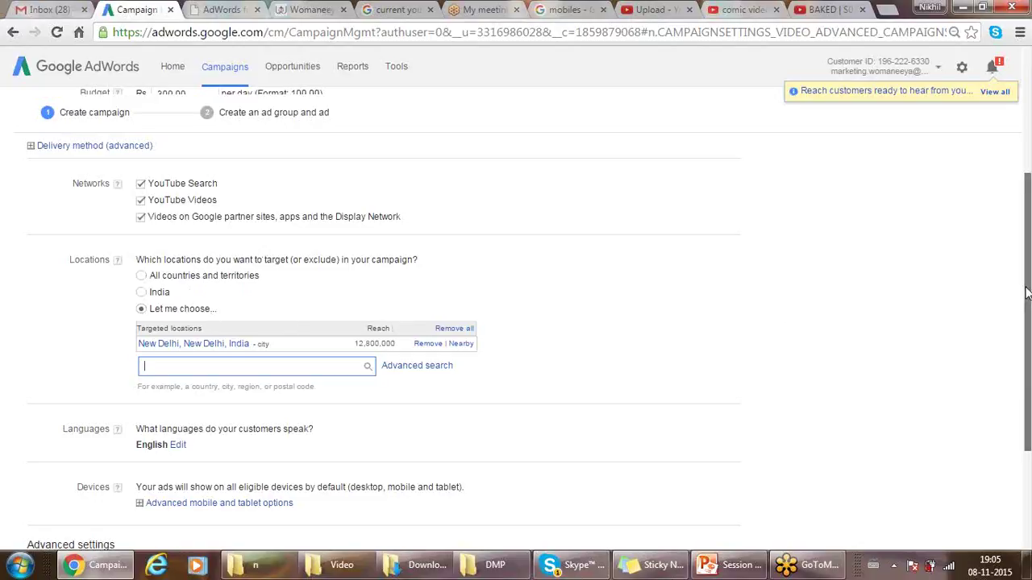
Expand the campaign's schedule settings and set the end date to 21 Nov 2015
drag(1027, 292, 1027, 413)
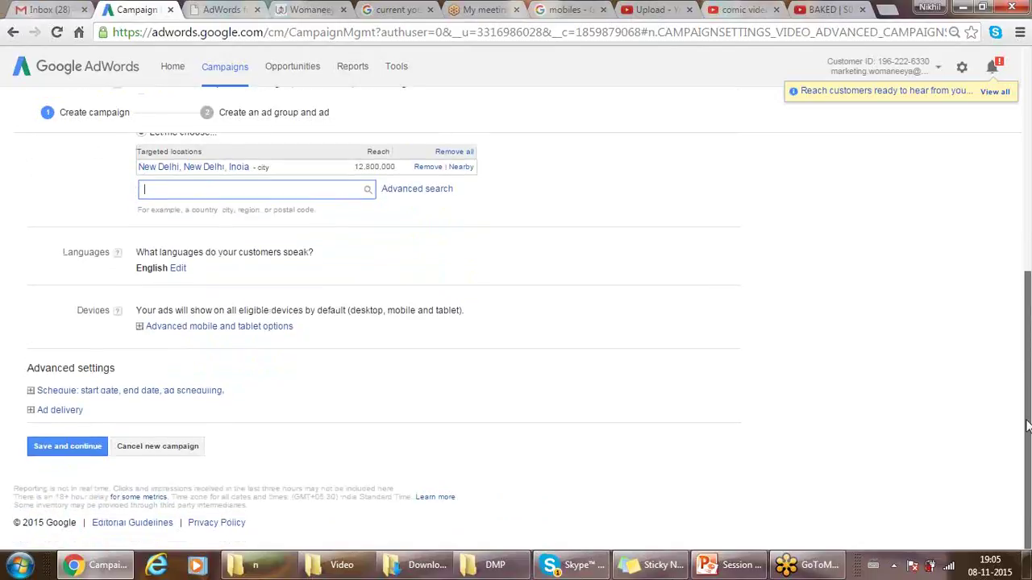
click(270, 479)
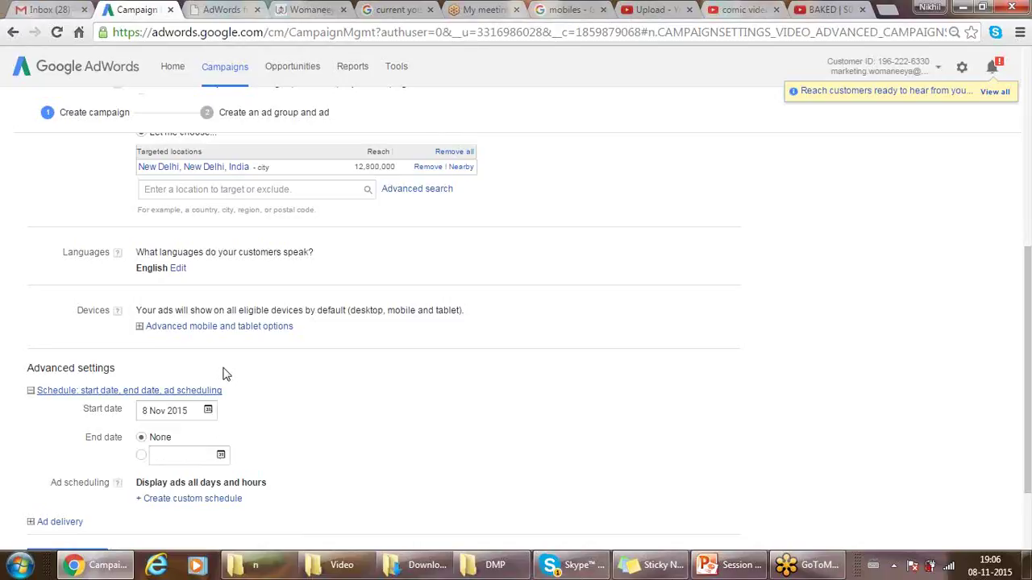
click(142, 455)
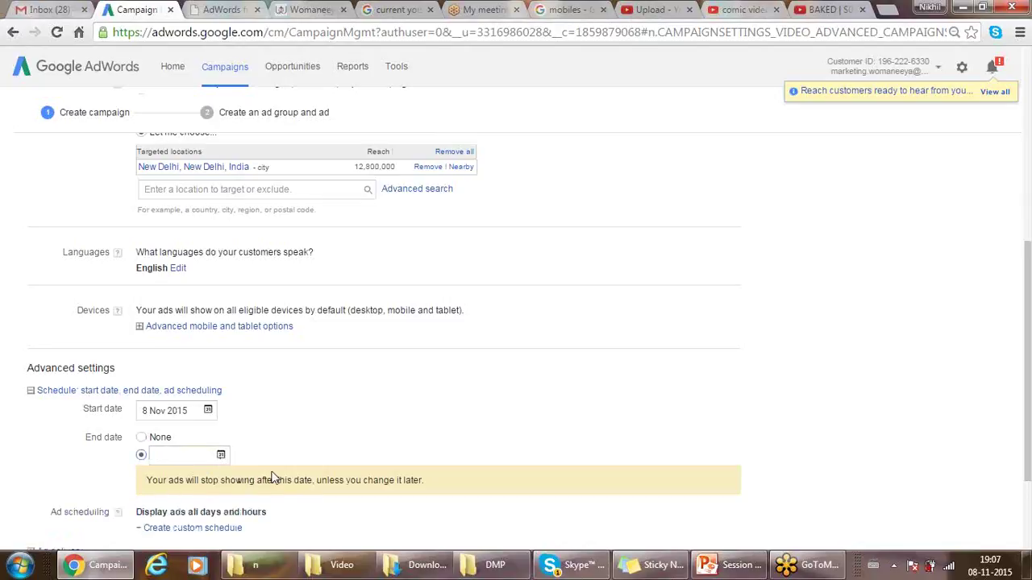
click(221, 455)
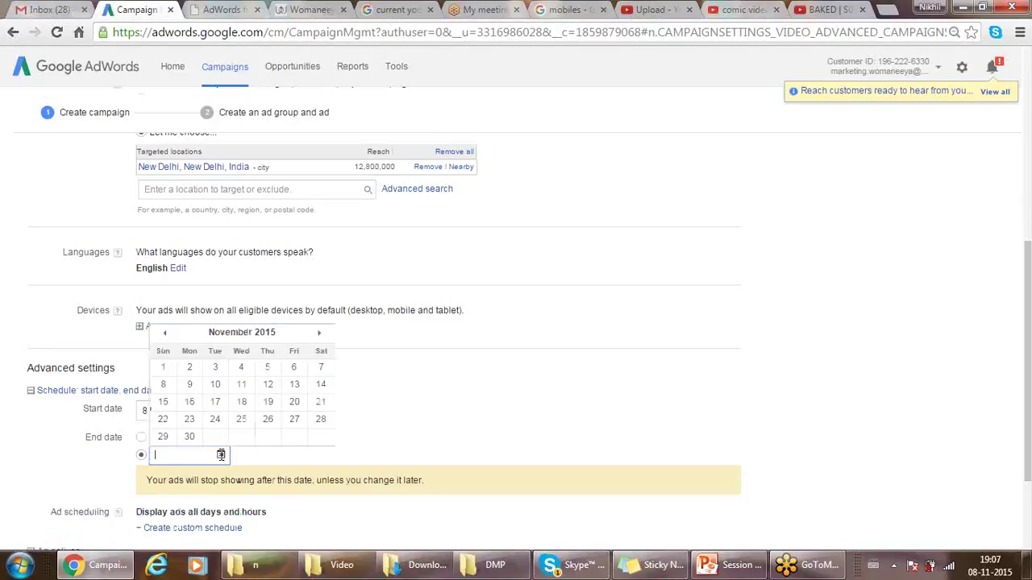
click(321, 403)
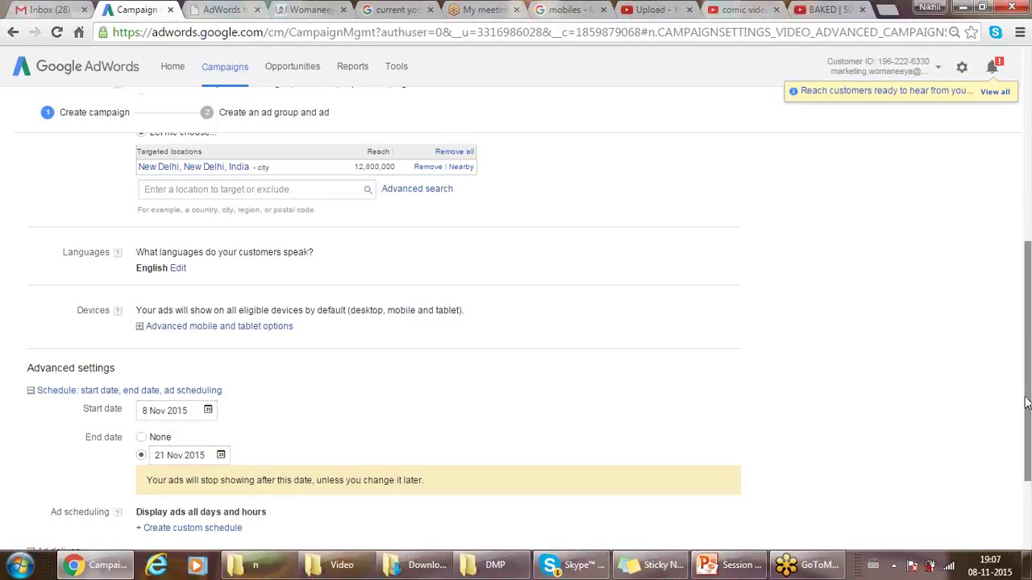
Create a custom ad schedule for the campaign and review the day and start-time options in the Monday row
drag(1027, 419, 1028, 536)
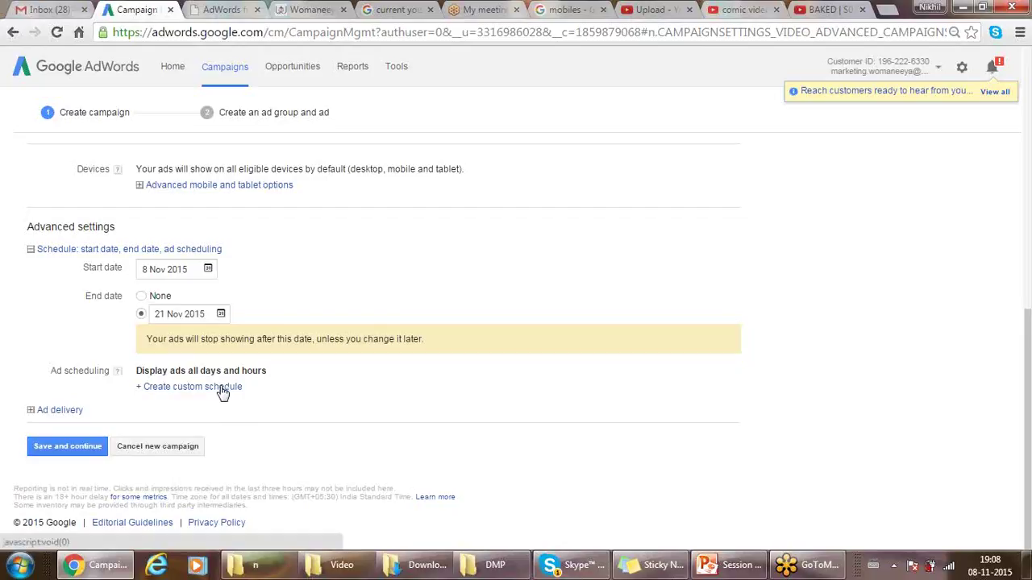
click(137, 390)
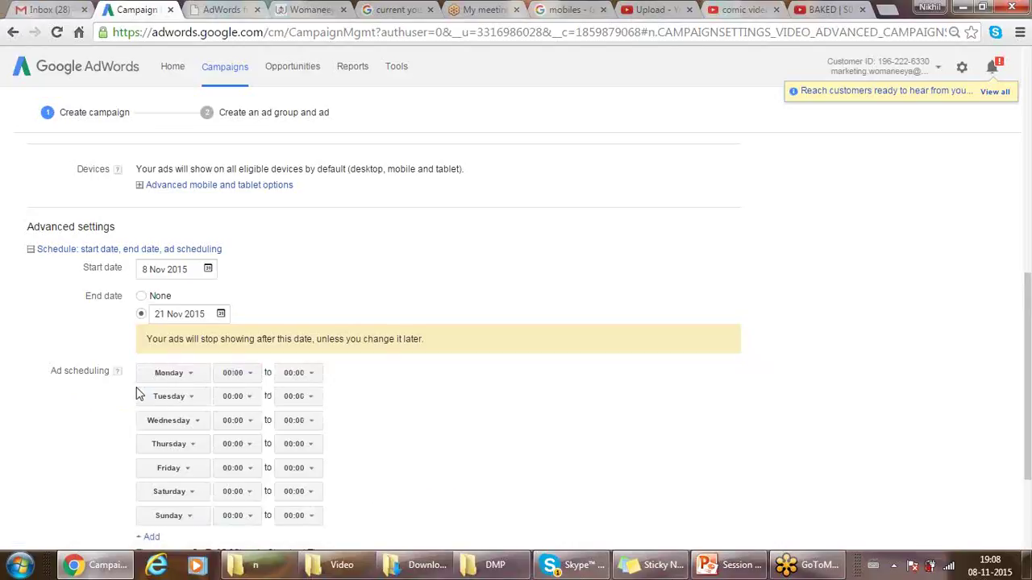
click(193, 373)
click(193, 373)
click(249, 376)
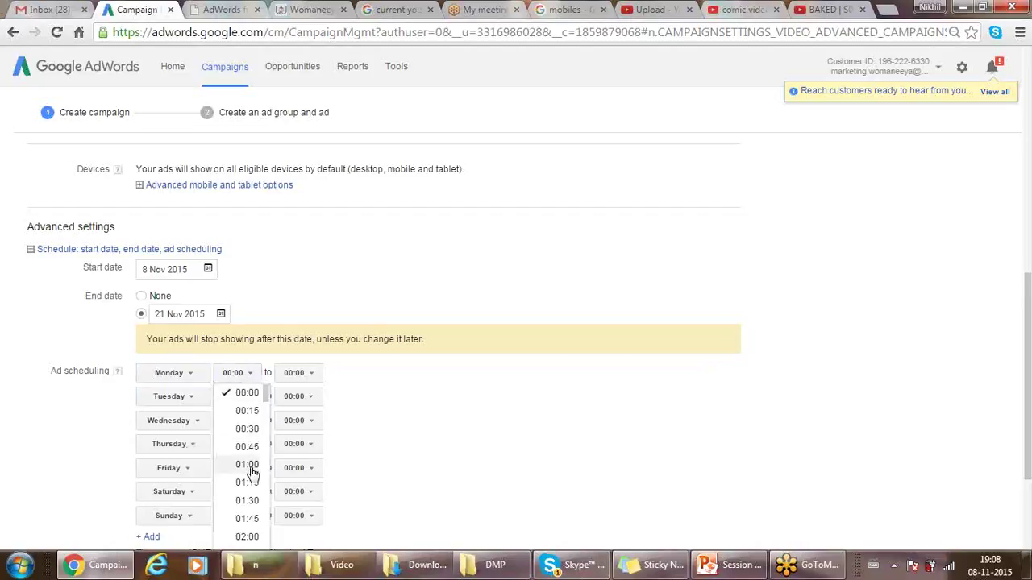
click(442, 453)
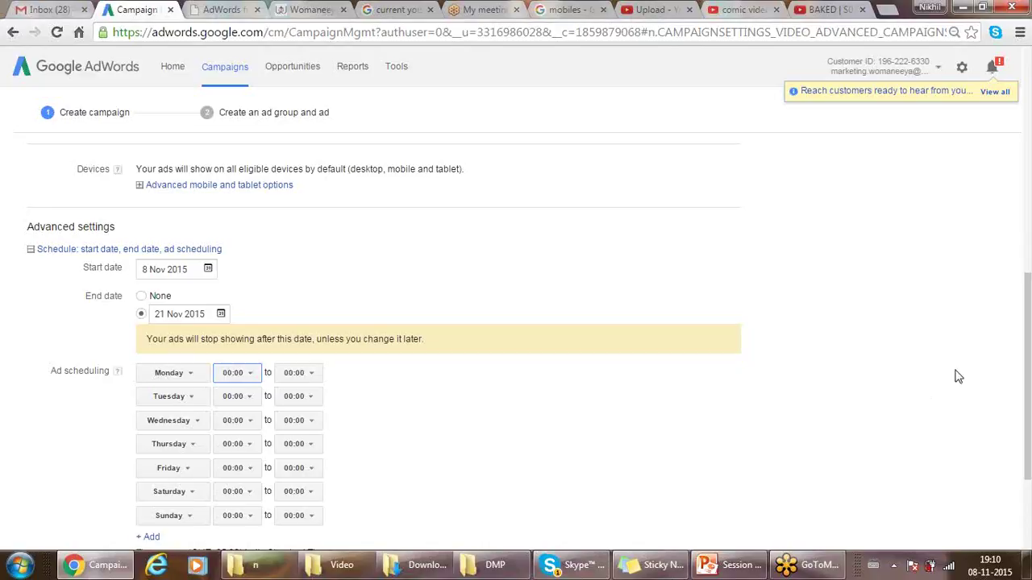
drag(1030, 372, 1029, 446)
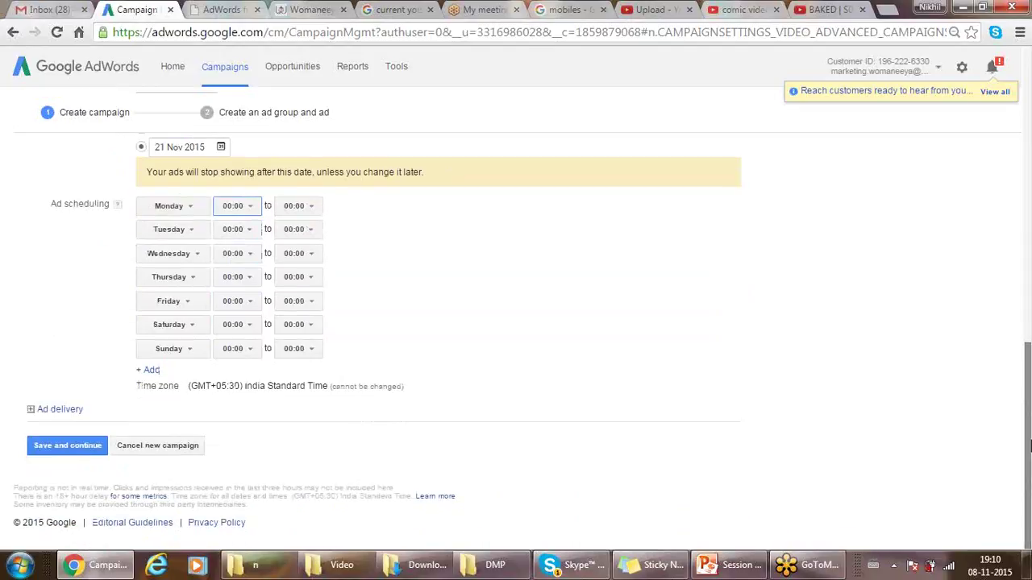
click(876, 325)
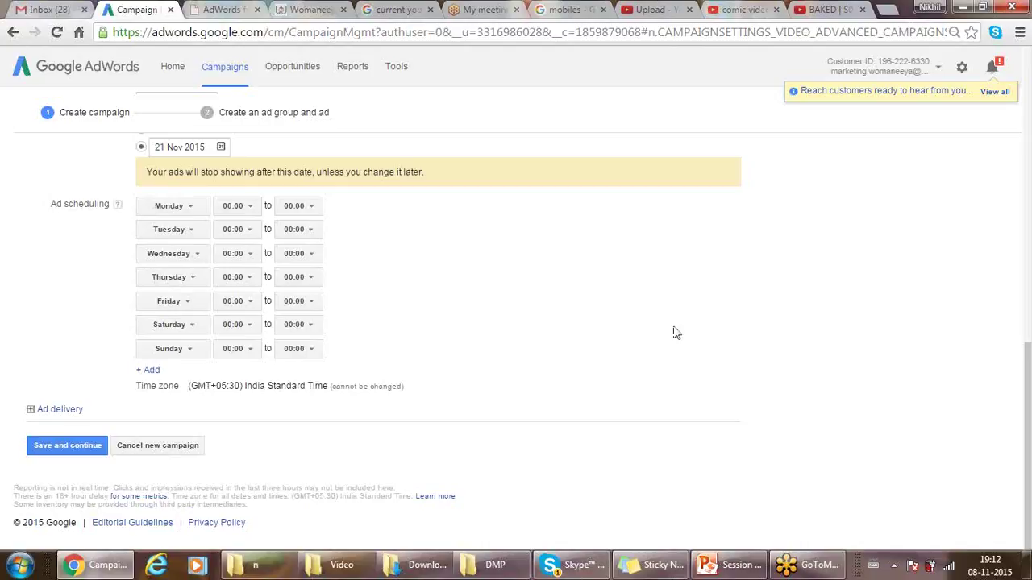
Expand the Ad delivery settings to review them, and save the campaign settings to continue to the ad group
click(53, 413)
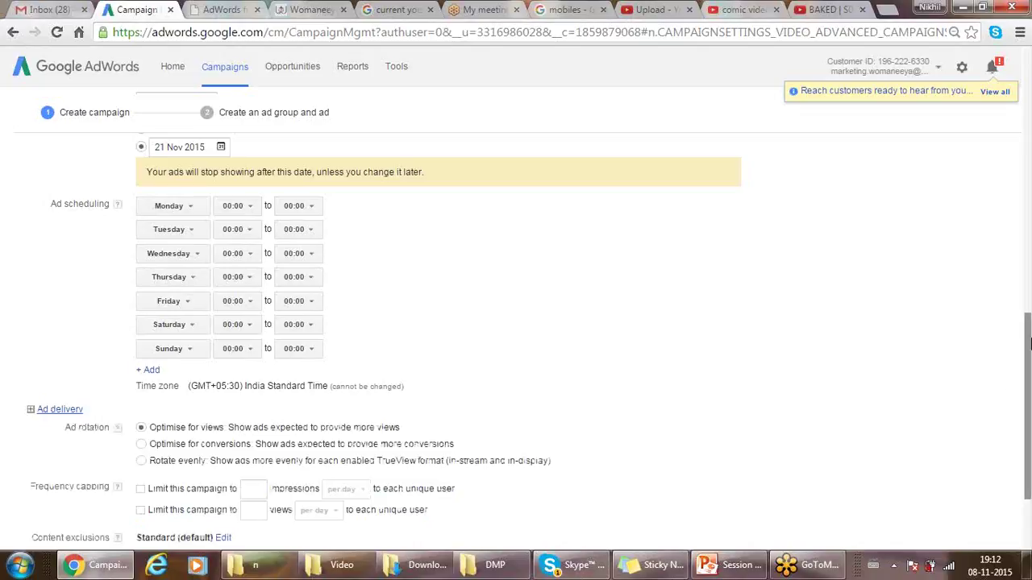
drag(1027, 332, 1028, 387)
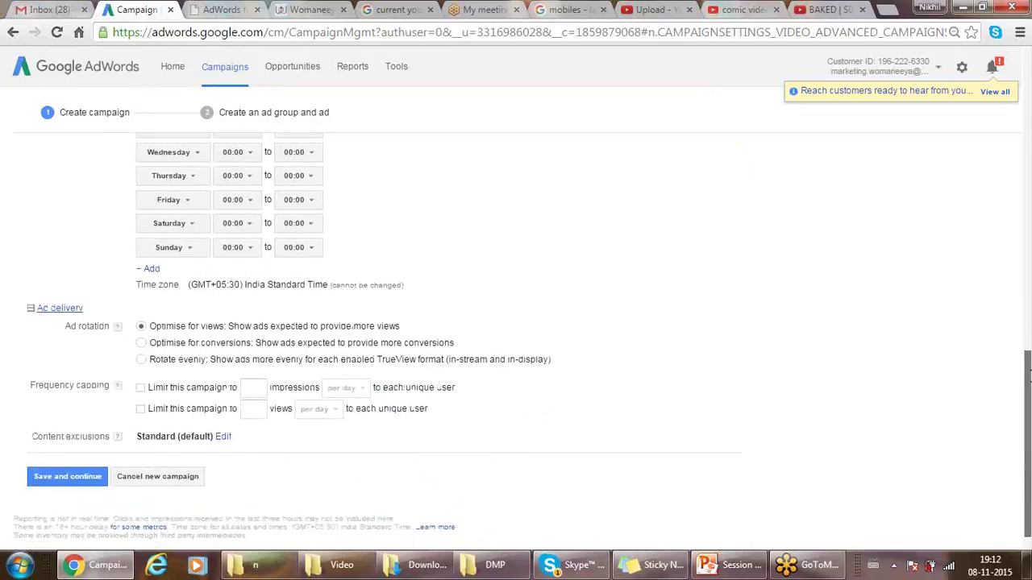
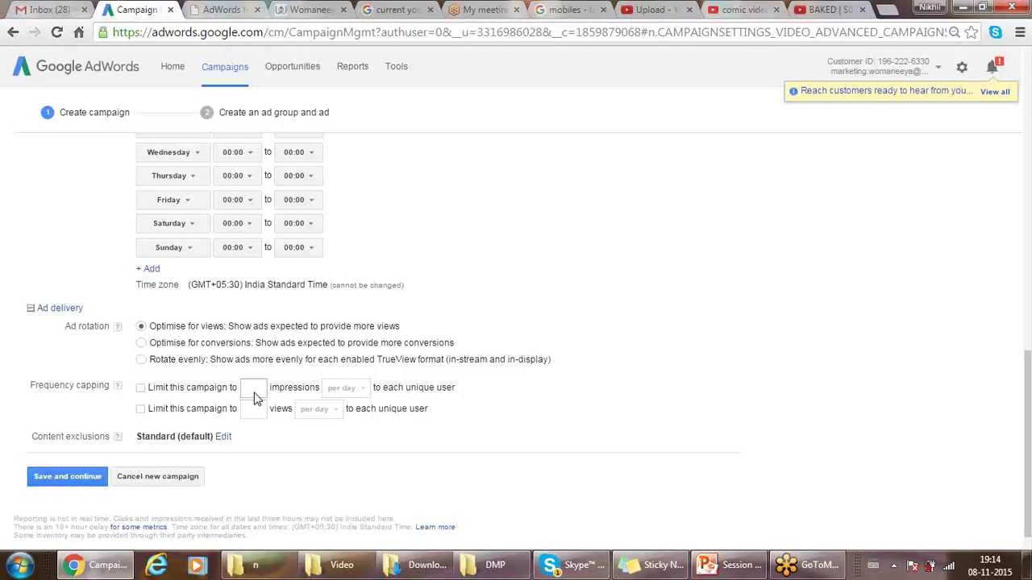
click(68, 478)
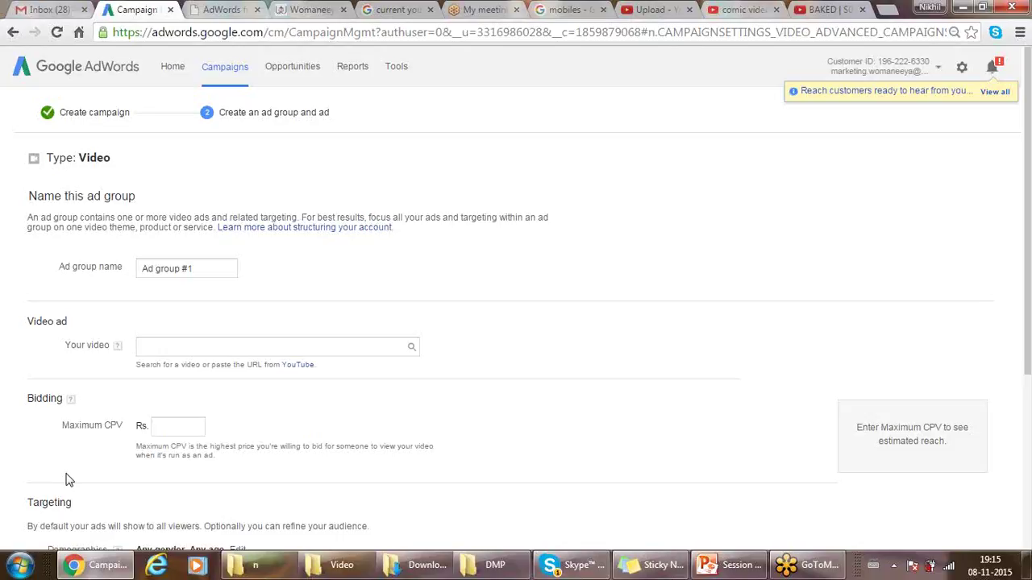
Copy the youtu.be video link from the desktop sticky note and return to the ad group's empty video field in AdWords
click(205, 269)
click(183, 349)
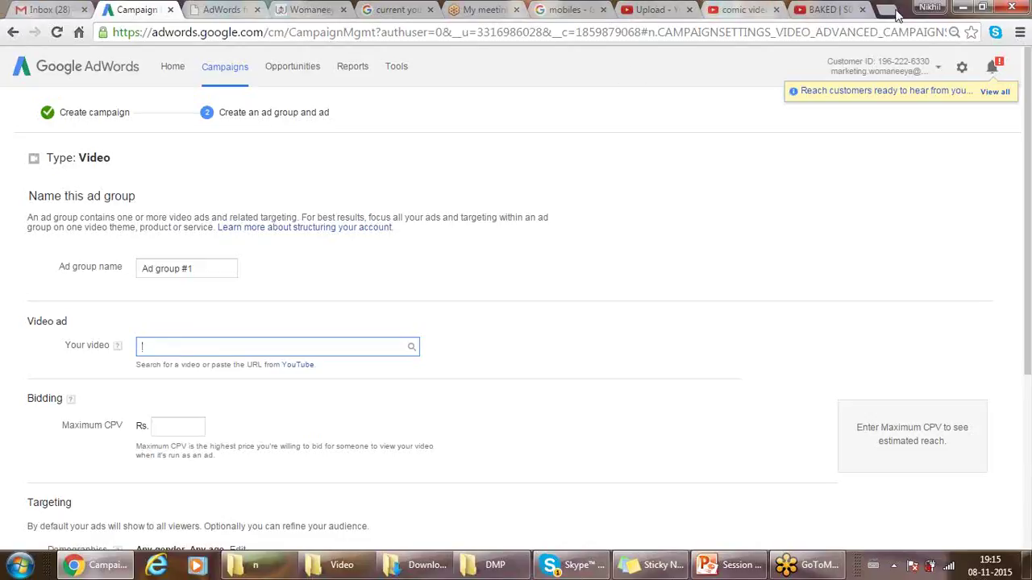
click(963, 8)
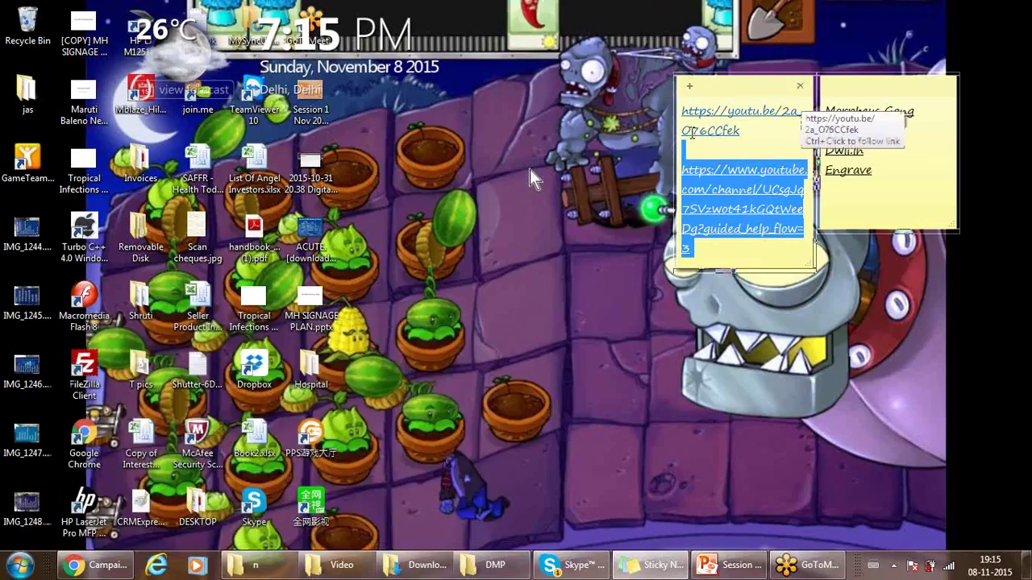
drag(684, 112, 741, 155)
key(ctrl+c)
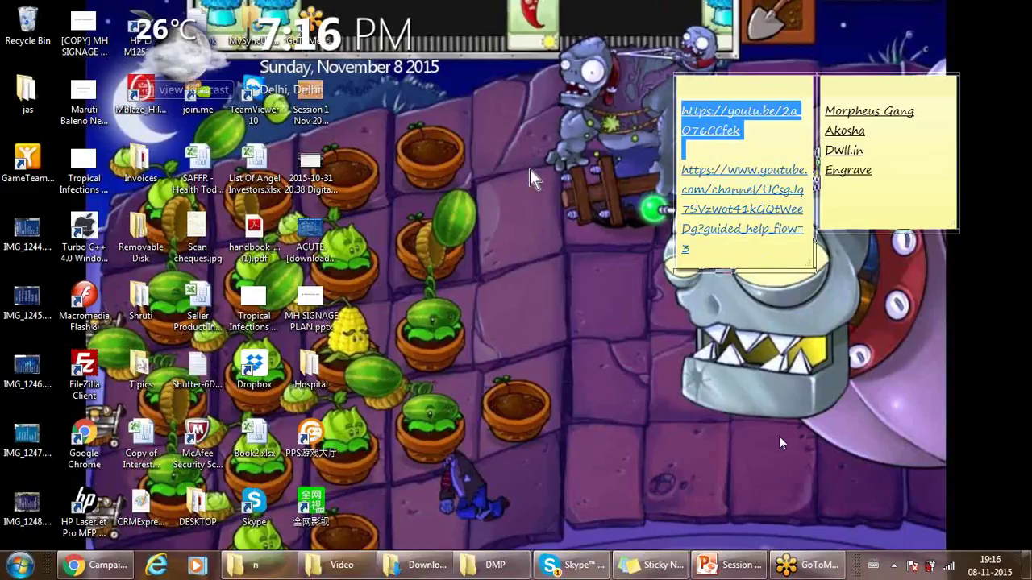
click(726, 568)
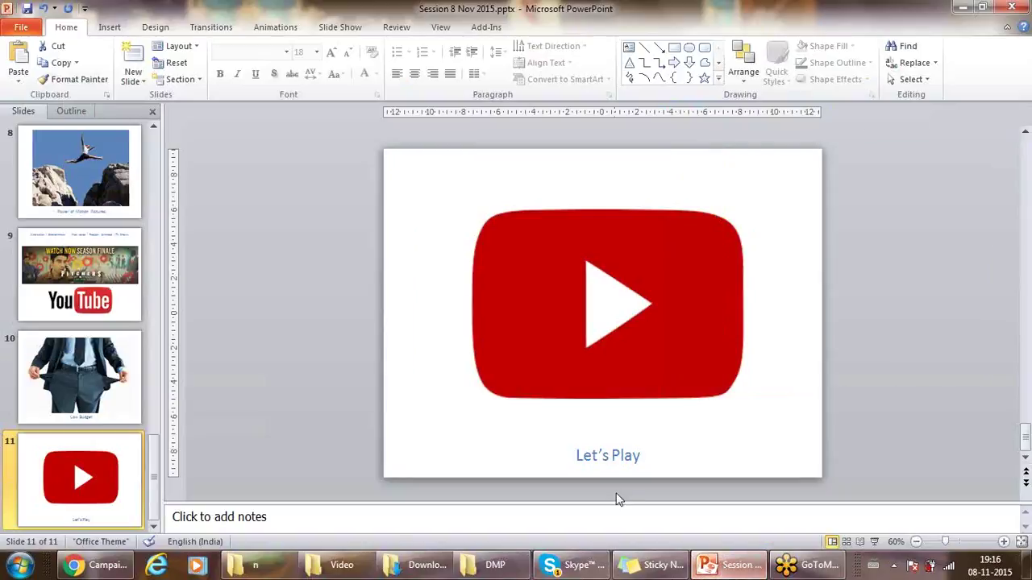
click(97, 567)
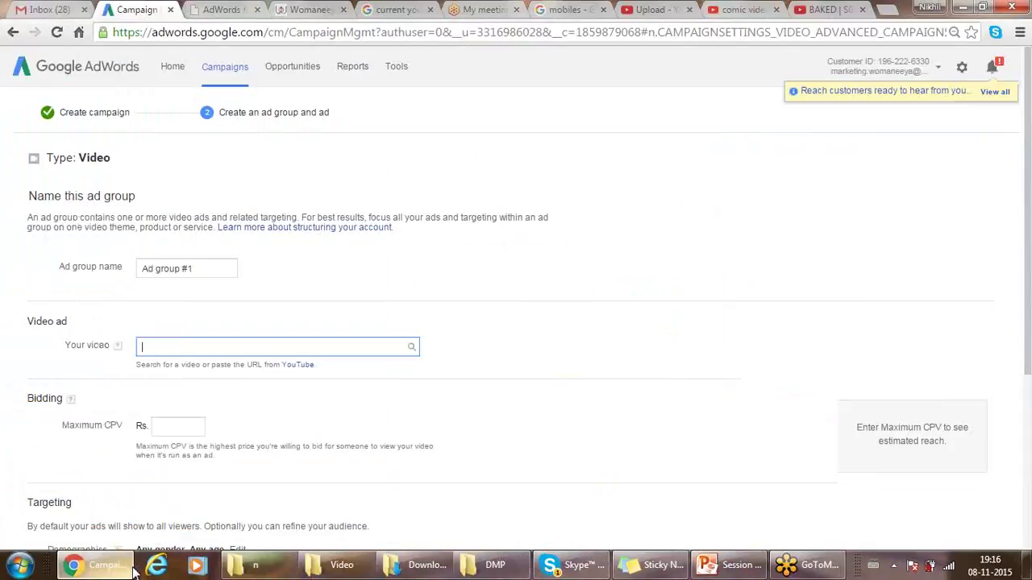
text(Sir i have uploaded the video as well...https://www.youtube.com/playlist?list=PLtmQk9d5SRHL9TXzzBThDt0uk8L1iTb1)
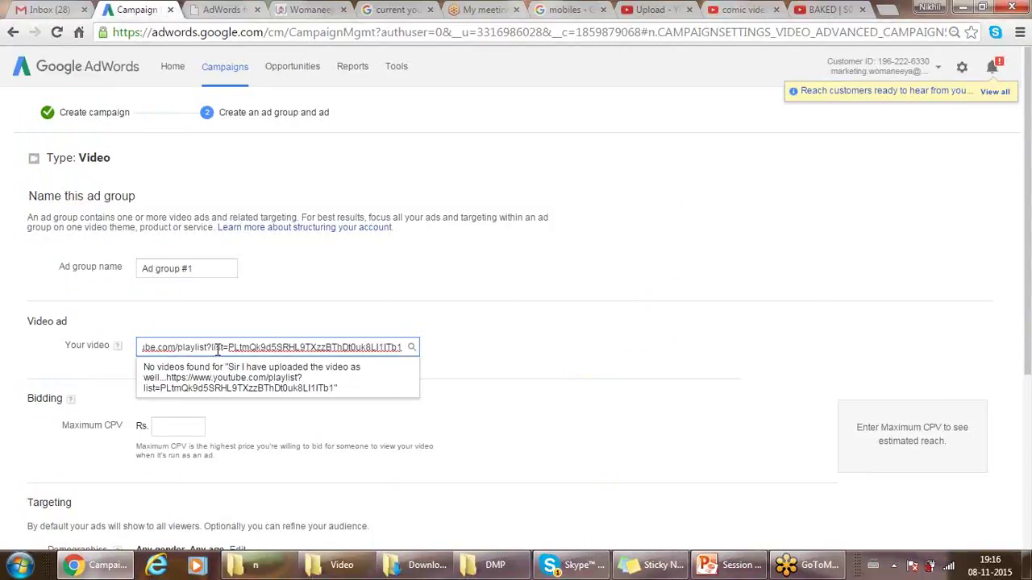
click(448, 362)
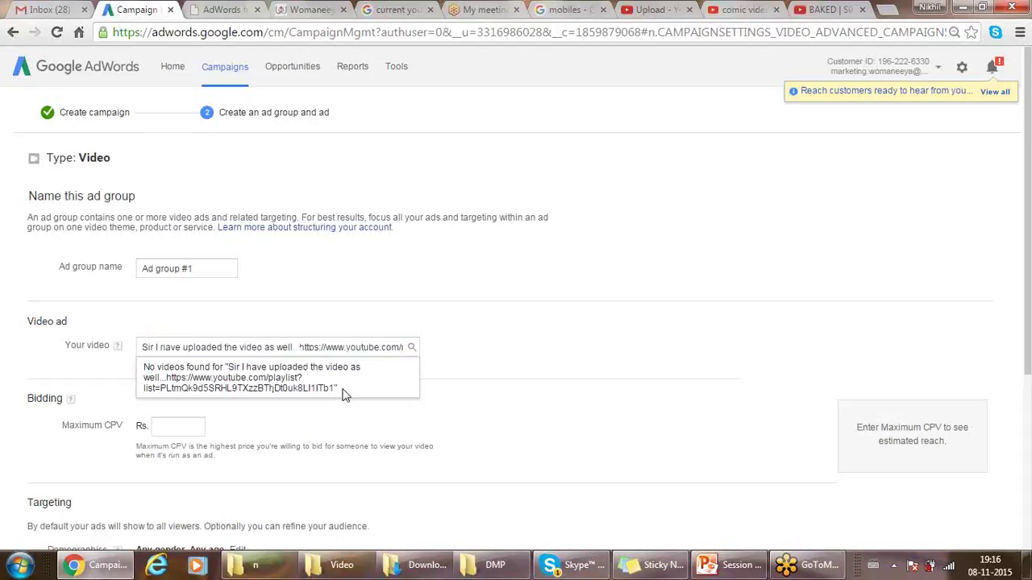
click(121, 375)
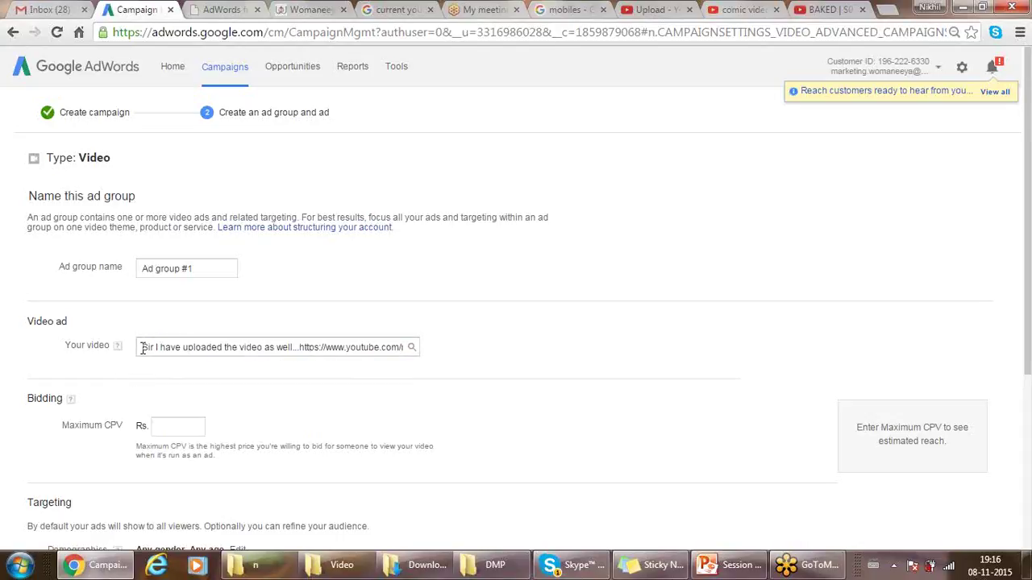
drag(143, 347, 301, 351)
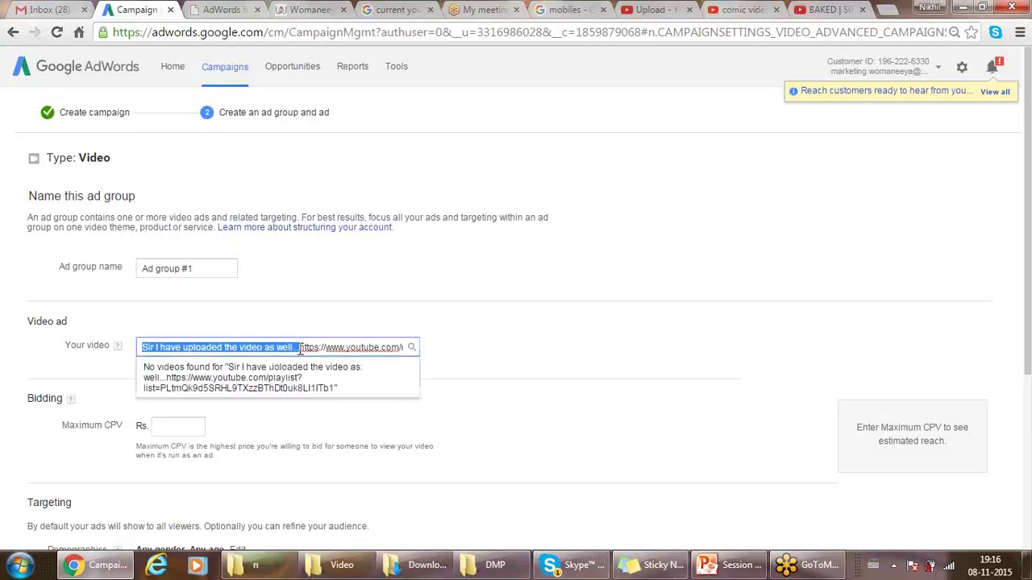
key(BackSpace)
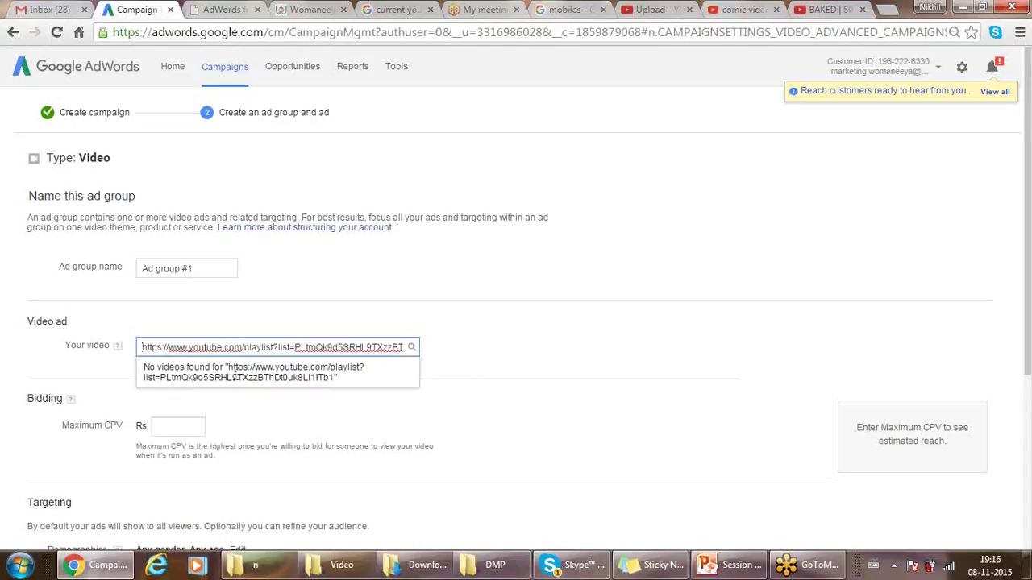
drag(141, 349, 417, 355)
key(BackSpace)
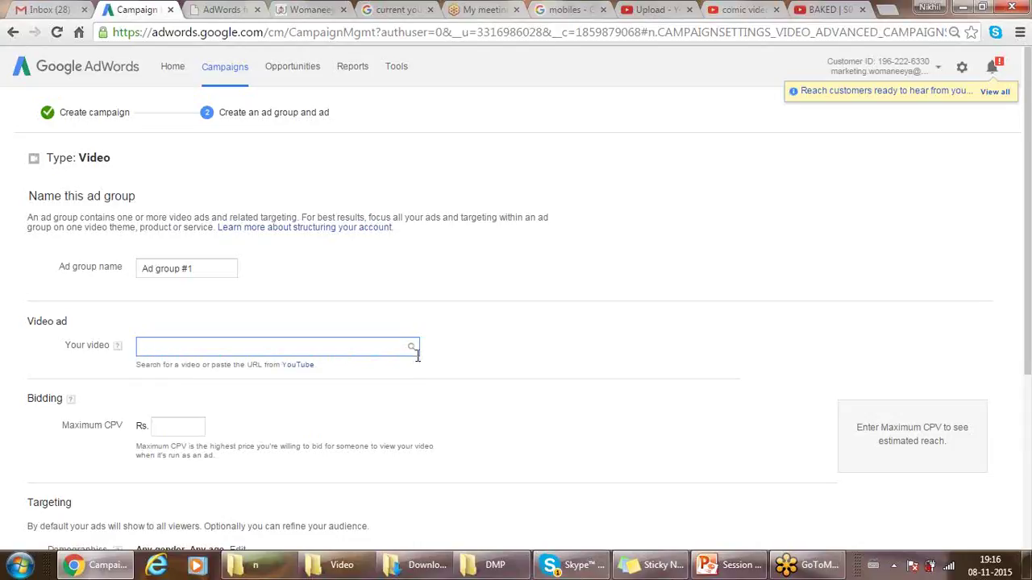
Copy the youtu.be/2a_O76CCfek link from the desktop sticky note and enter it as the ad group's video in AdWords
click(961, 7)
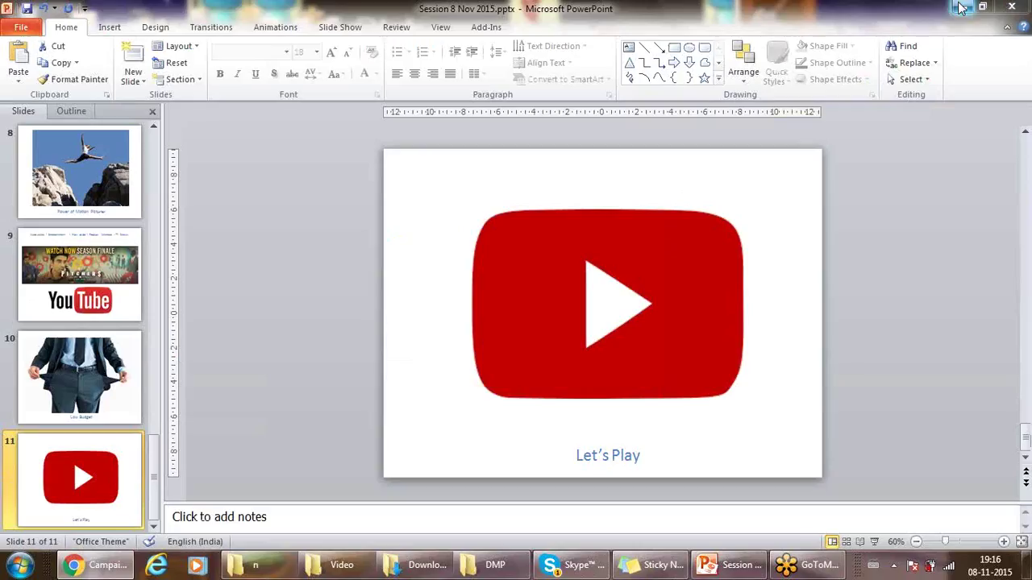
click(961, 8)
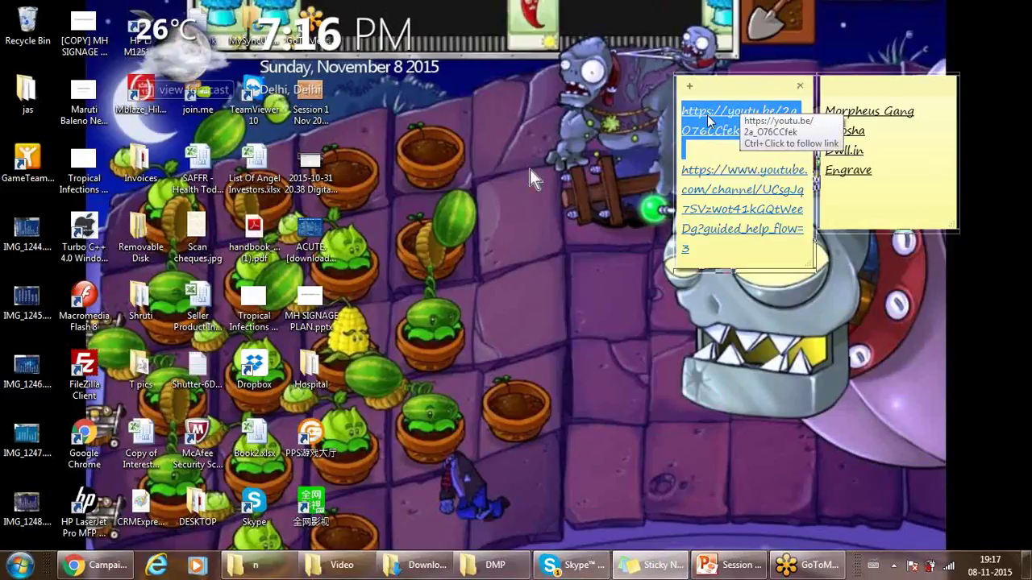
click(116, 568)
key(ctrl+v)
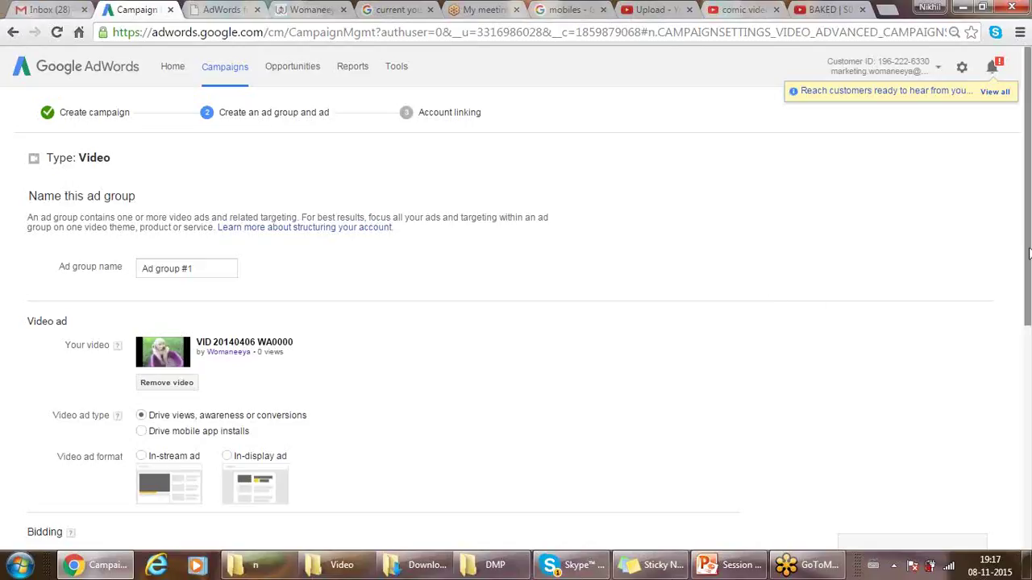
Compare the in-stream and in-display ad formats in AdWords with the Pepperfry video ad and the other open YouTube pages
drag(1028, 254, 1030, 314)
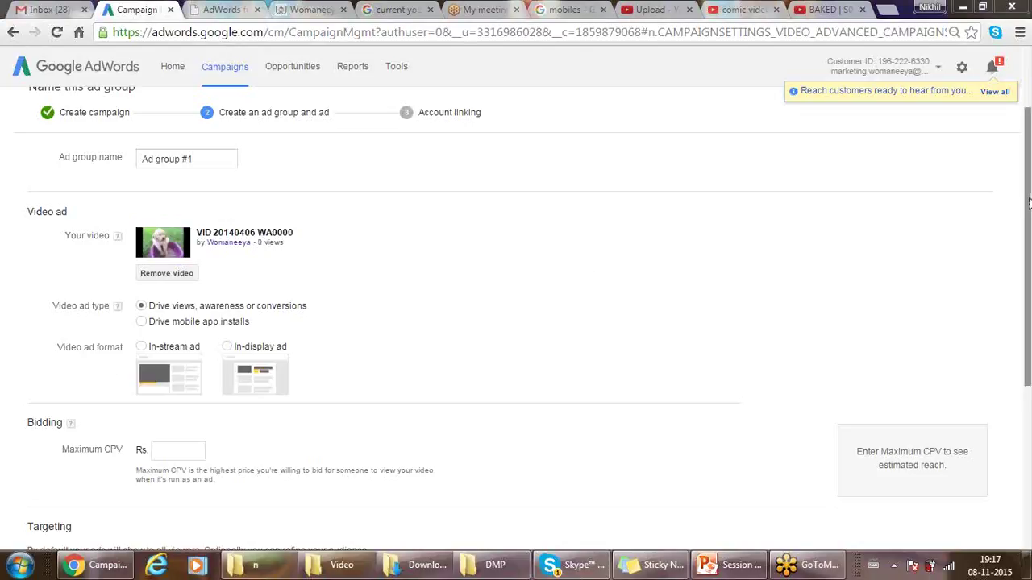
mouse_move(1030, 206)
mouse_down()
mouse_move(1030, 142)
mouse_move(1026, 286)
mouse_move(1029, 200)
mouse_up()
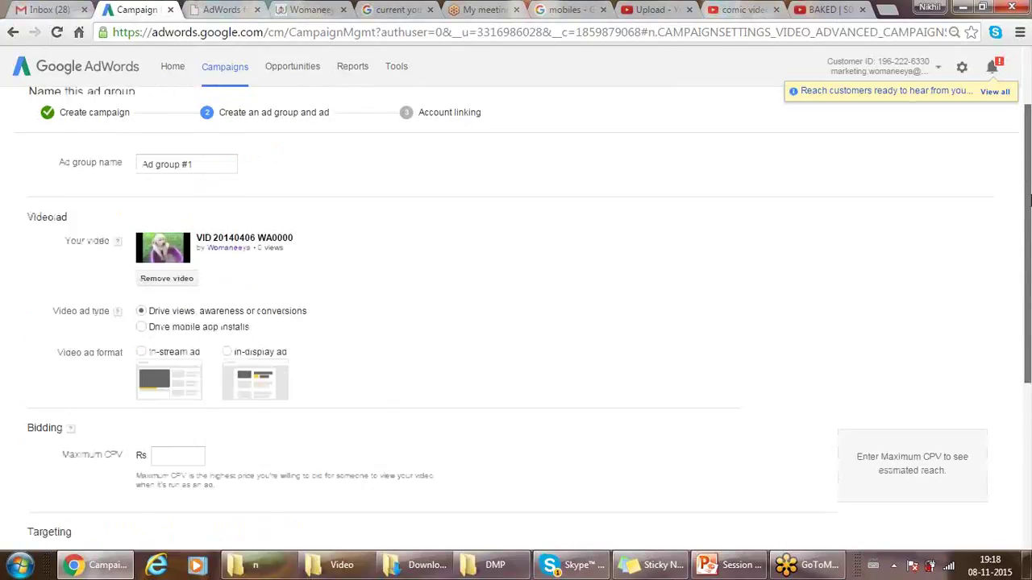
mouse_move(1029, 200)
mouse_down()
mouse_move(1030, 231)
mouse_move(1030, 202)
mouse_up()
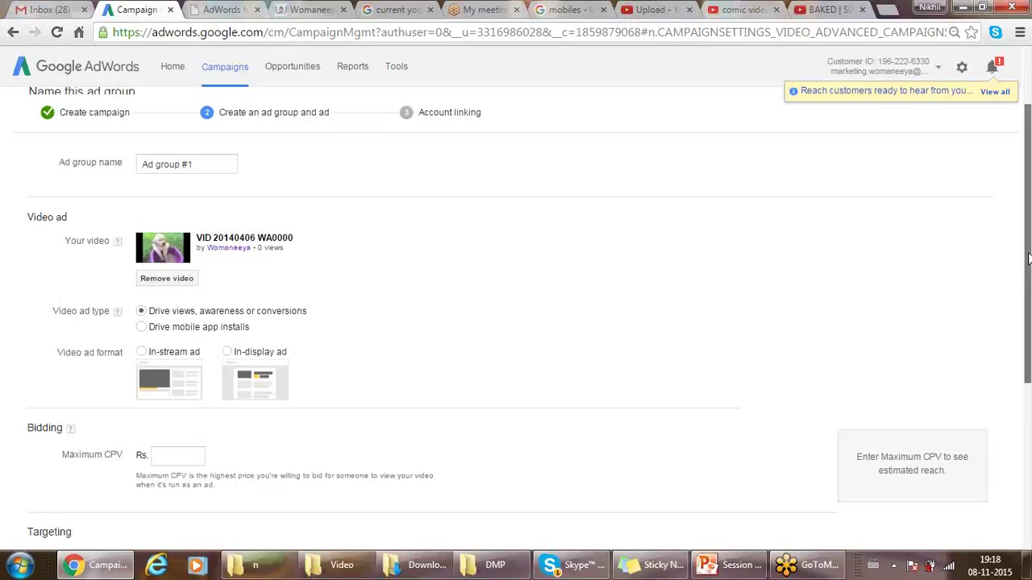
drag(1028, 258, 1028, 321)
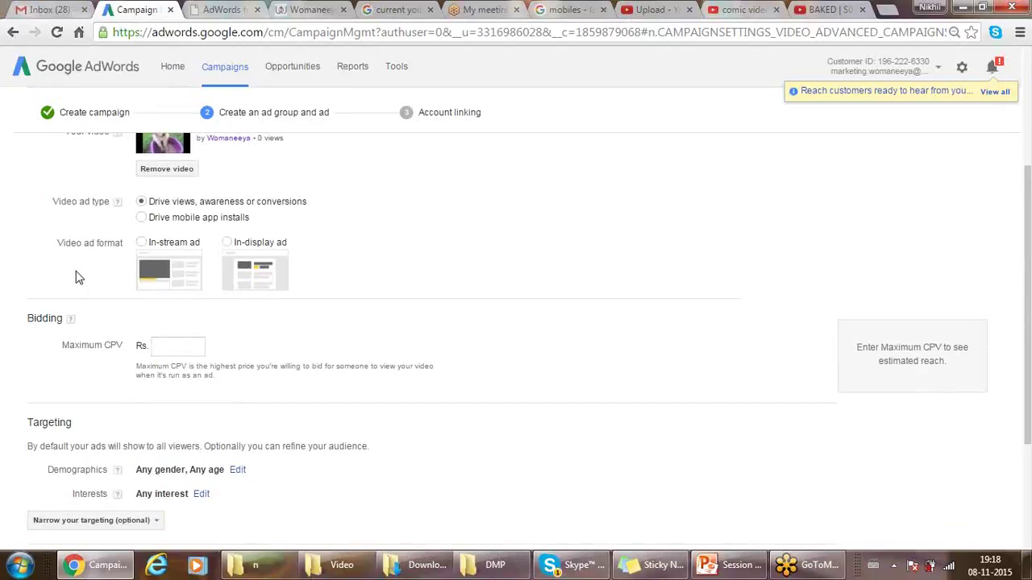
click(829, 9)
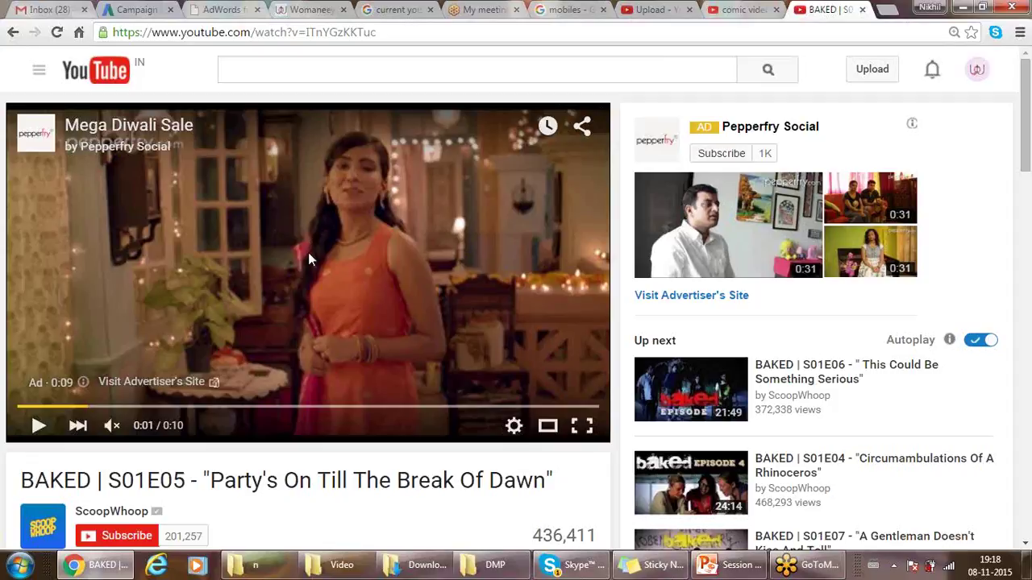
click(738, 8)
click(653, 9)
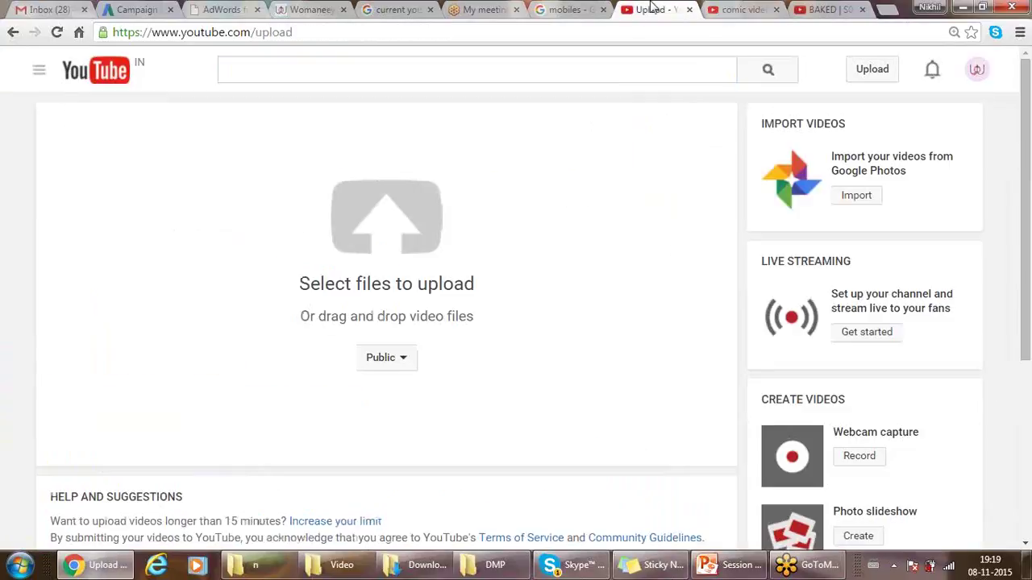
click(143, 9)
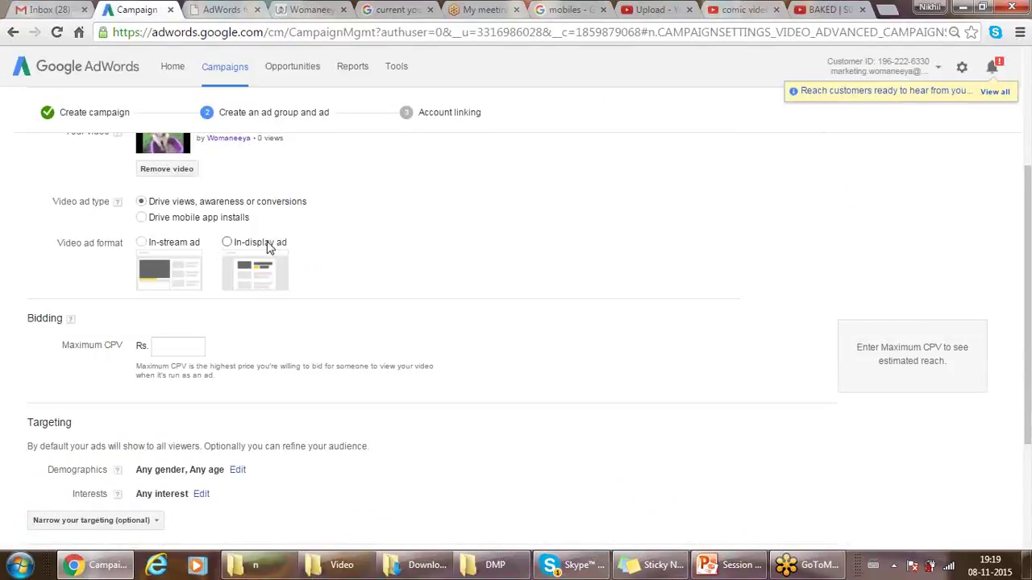
Compare the In-stream ad format's preview with the Pepperfry ad on YouTube, and set the video ad format to In-display ad
click(141, 244)
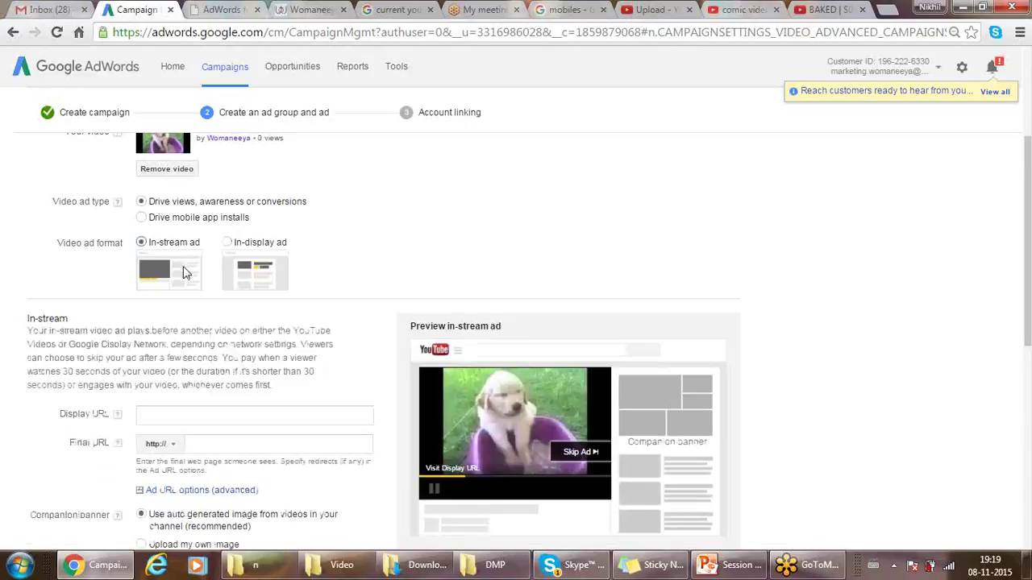
click(838, 9)
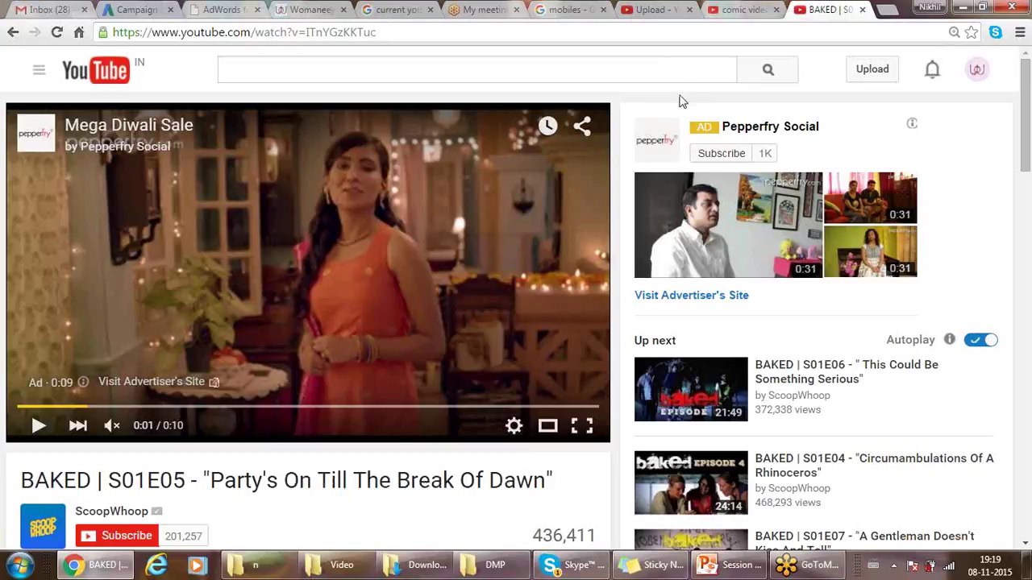
key(ctrl+2)
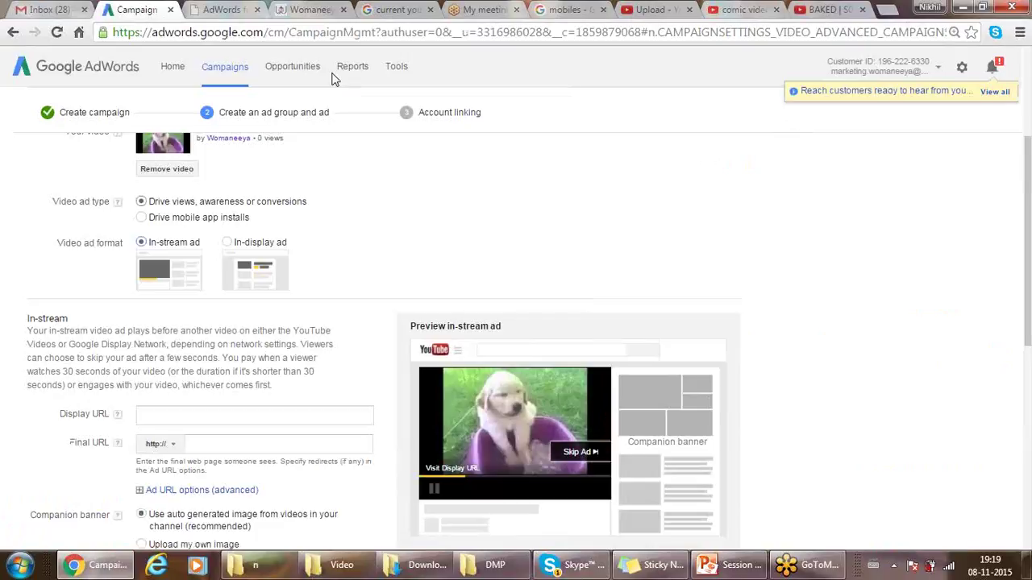
click(227, 242)
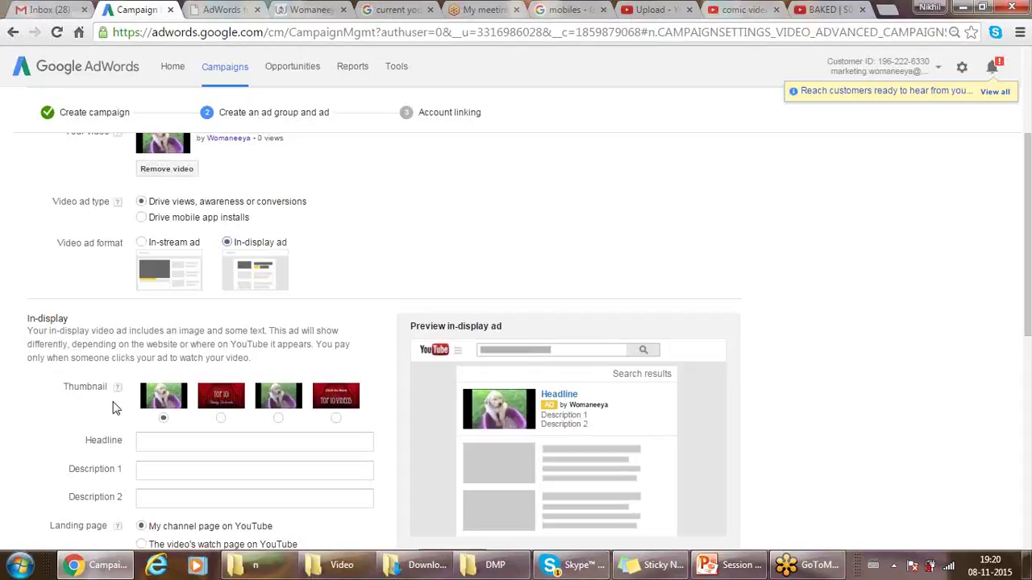
Compare the in-display ad settings and preview in AdWords with the Pepperfry video ad page on YouTube
click(651, 8)
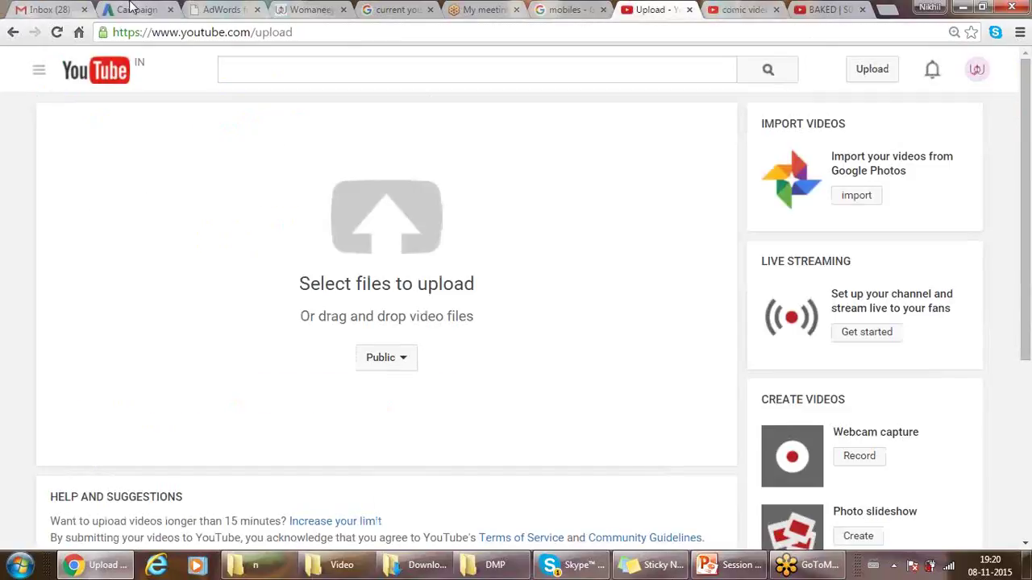
click(131, 8)
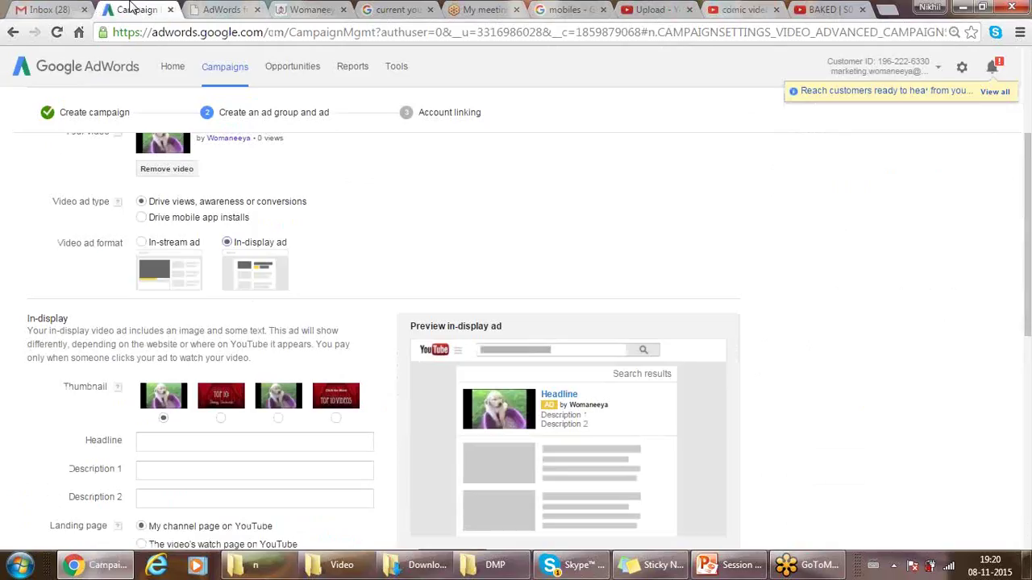
click(830, 11)
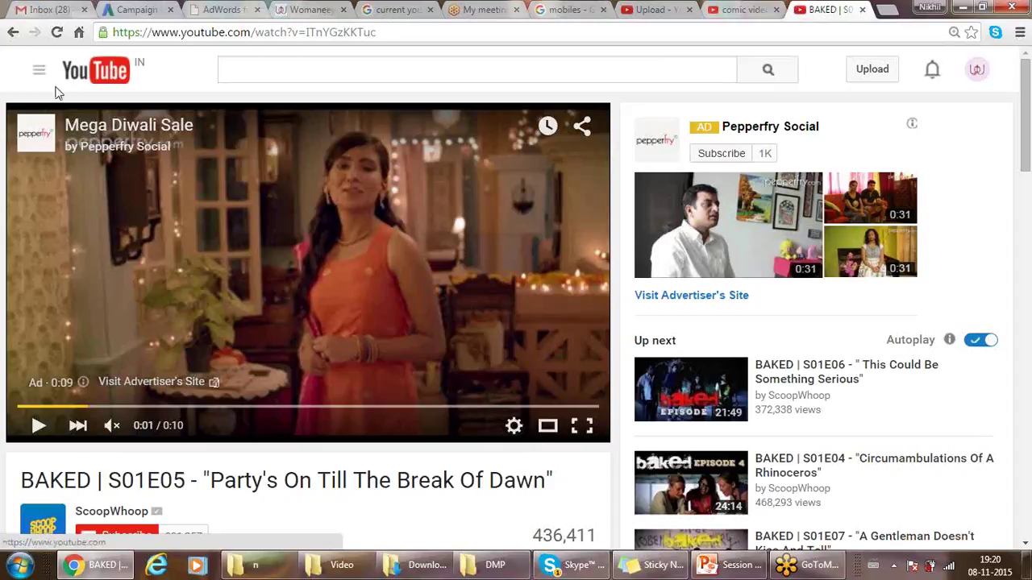
key(ctrl+2)
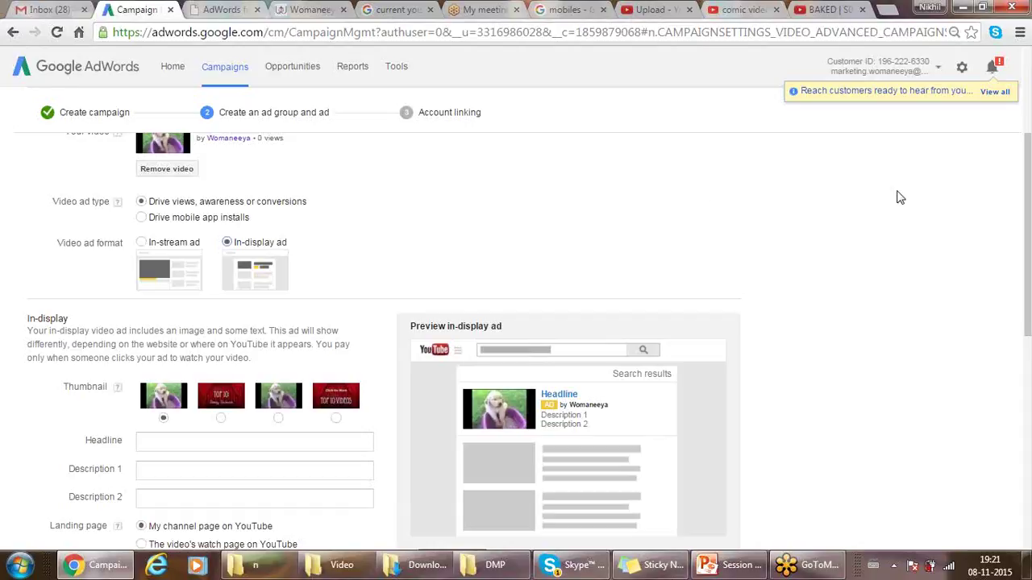
drag(1025, 196, 1026, 222)
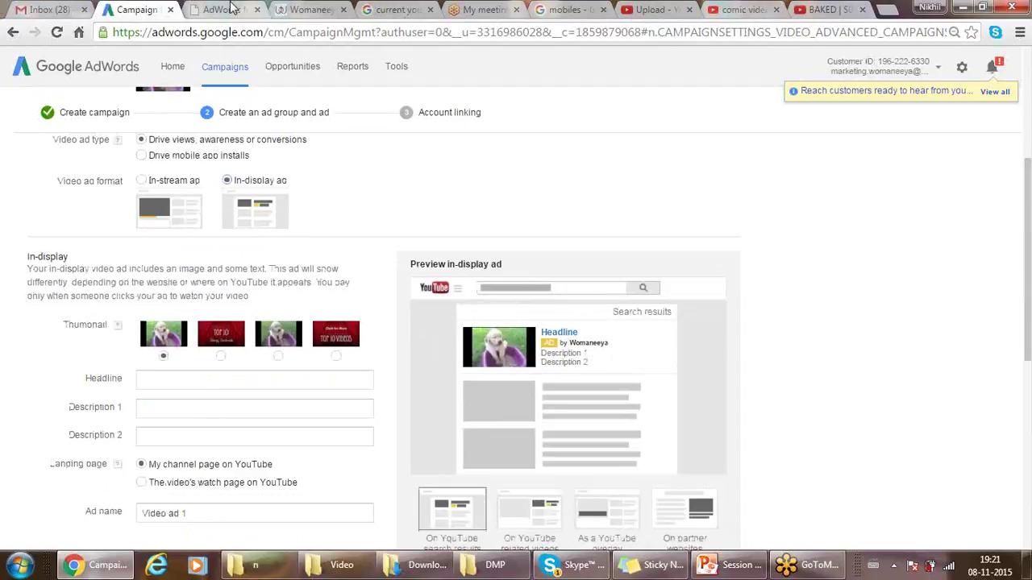
Play the Pepperfry Mega Diwali Sale ad on YouTube, open its advertiser's site, and return to the ad setup in AdWords
click(830, 9)
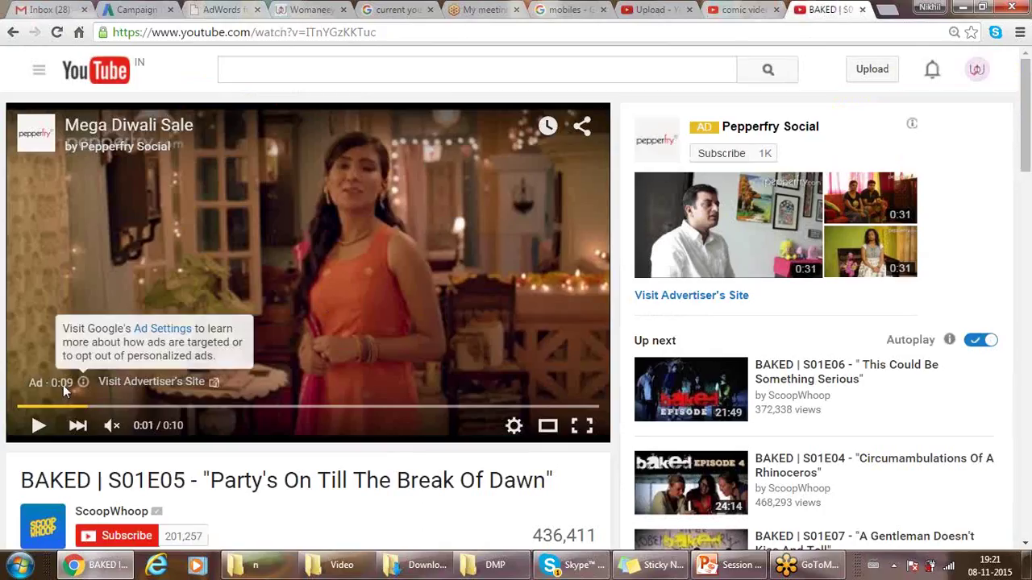
click(38, 426)
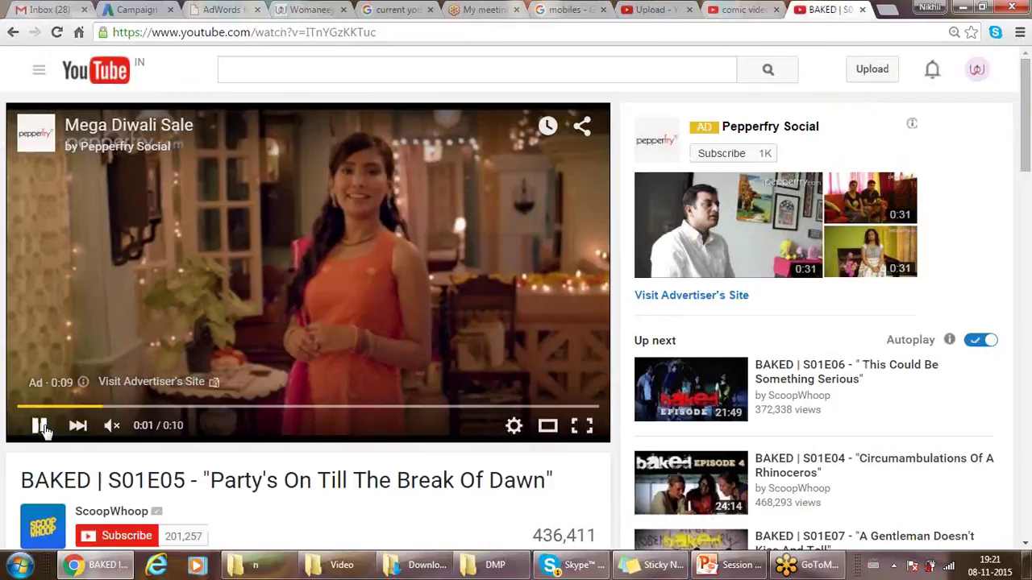
click(149, 382)
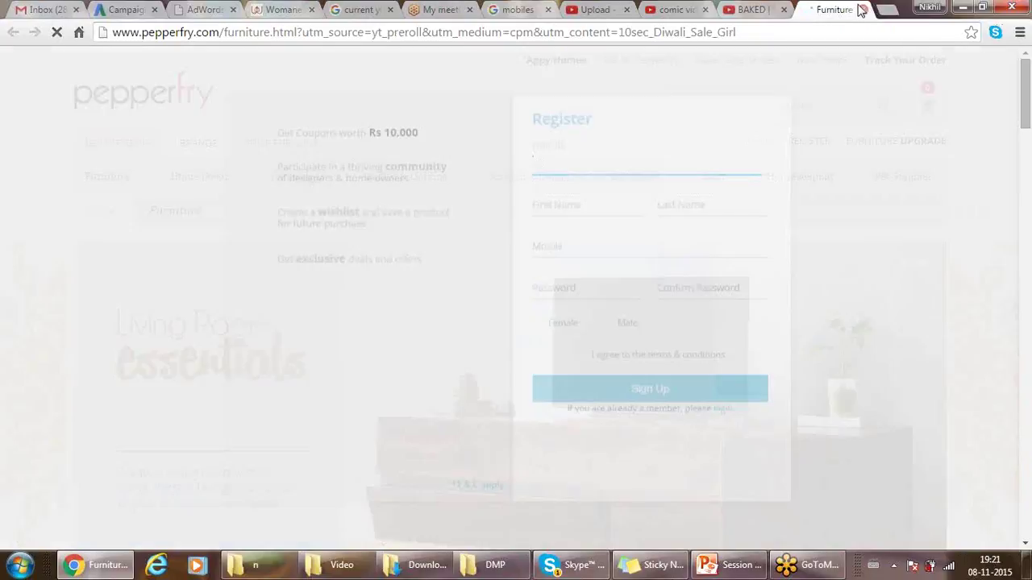
click(122, 10)
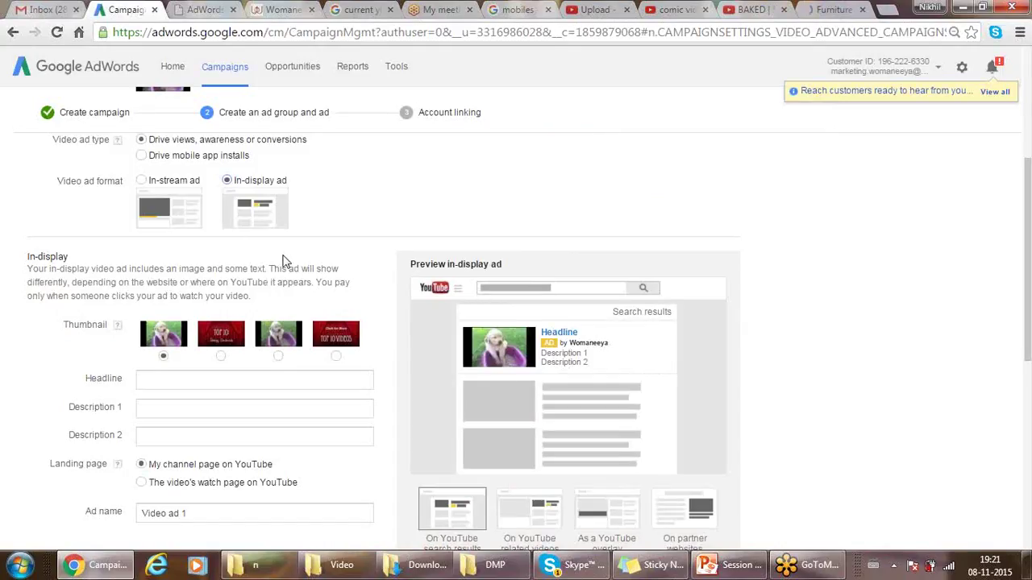
click(142, 181)
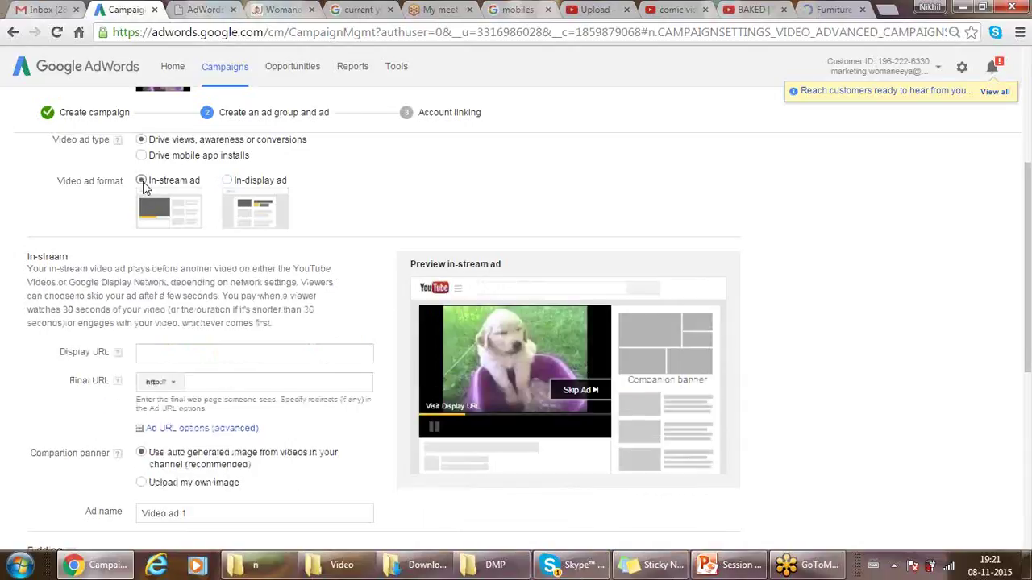
click(194, 382)
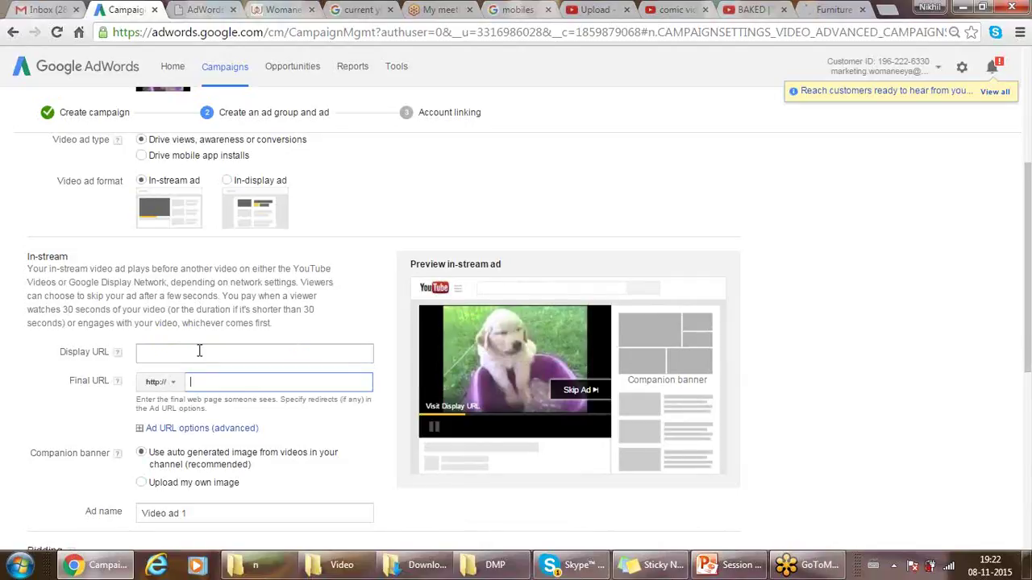
click(198, 352)
click(212, 383)
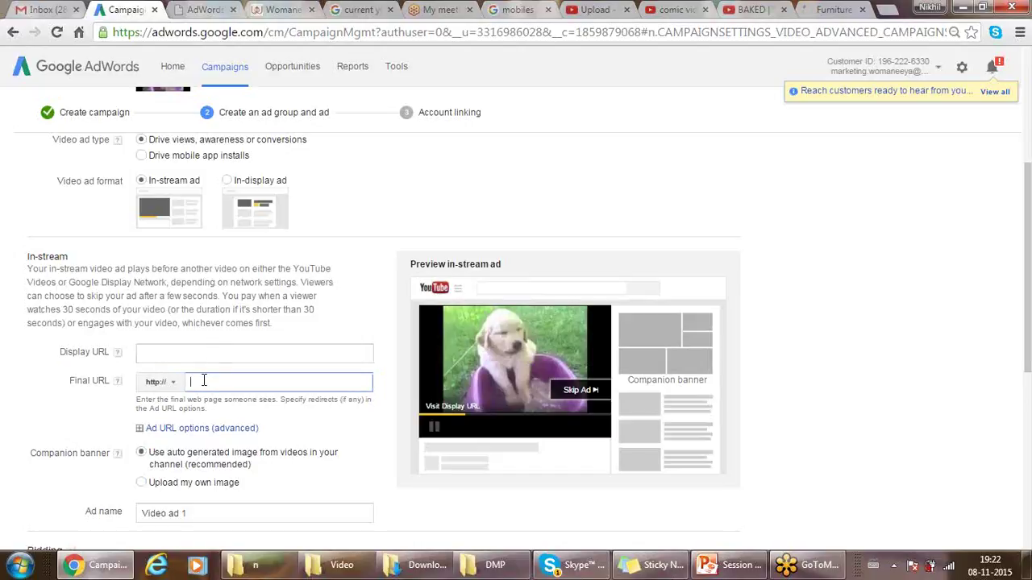
text(www.womaneeya.com)
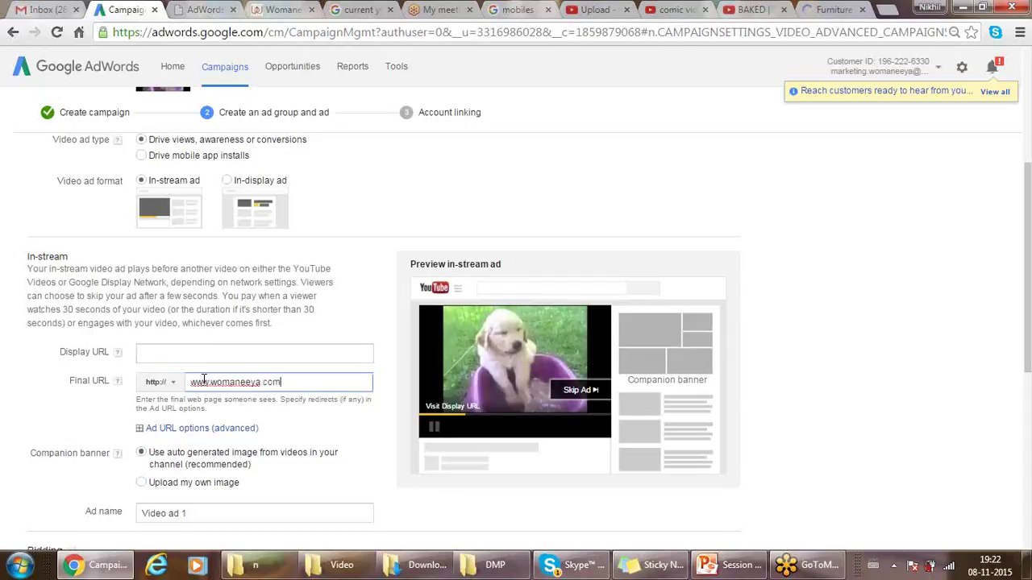
click(73, 420)
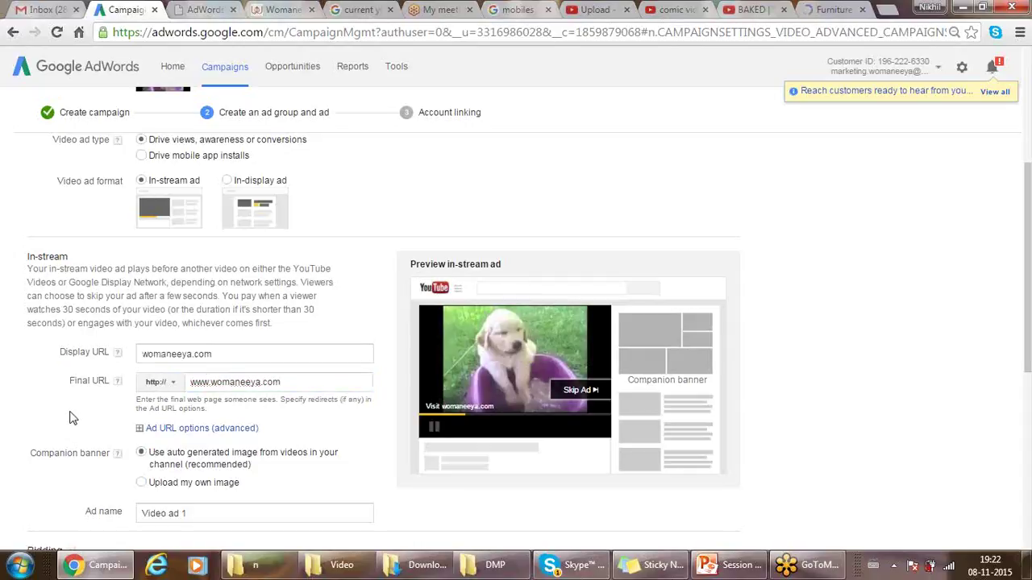
click(228, 355)
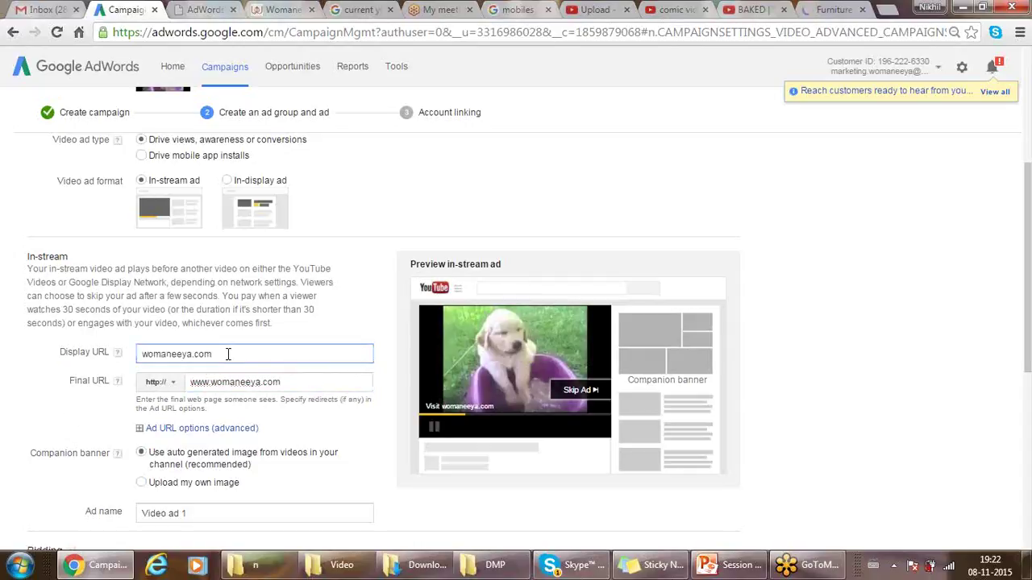
text(/bags)
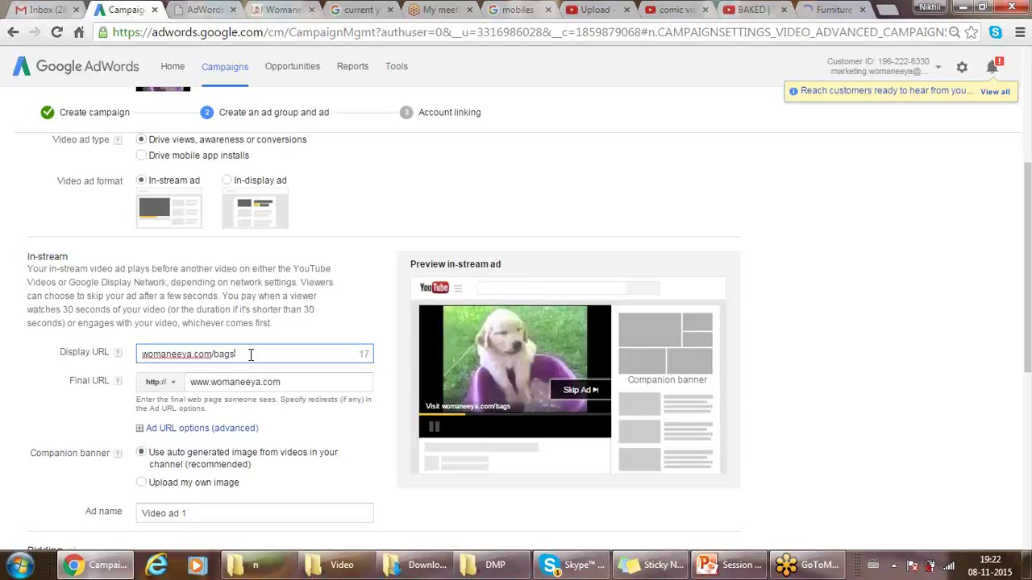
Switch the video ad format to In-display ad and compare its search results preview with YouTube's results for comic videos
click(228, 182)
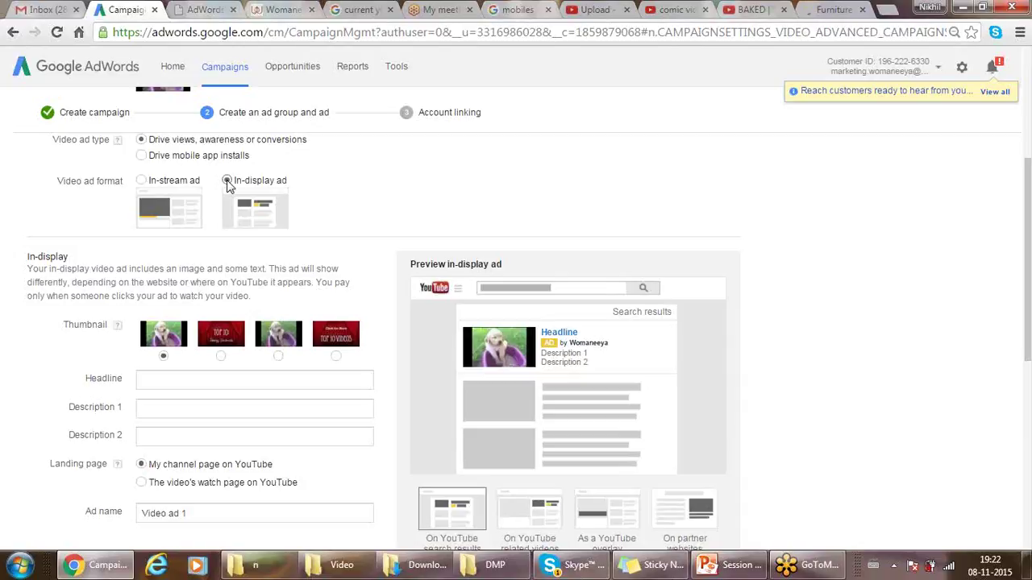
drag(1028, 194, 1030, 245)
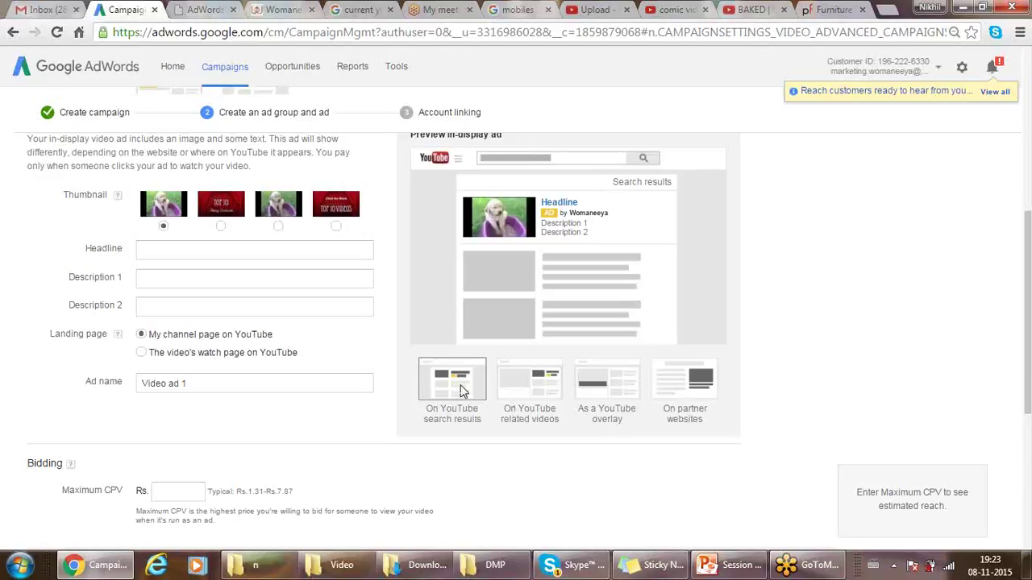
click(597, 10)
click(671, 10)
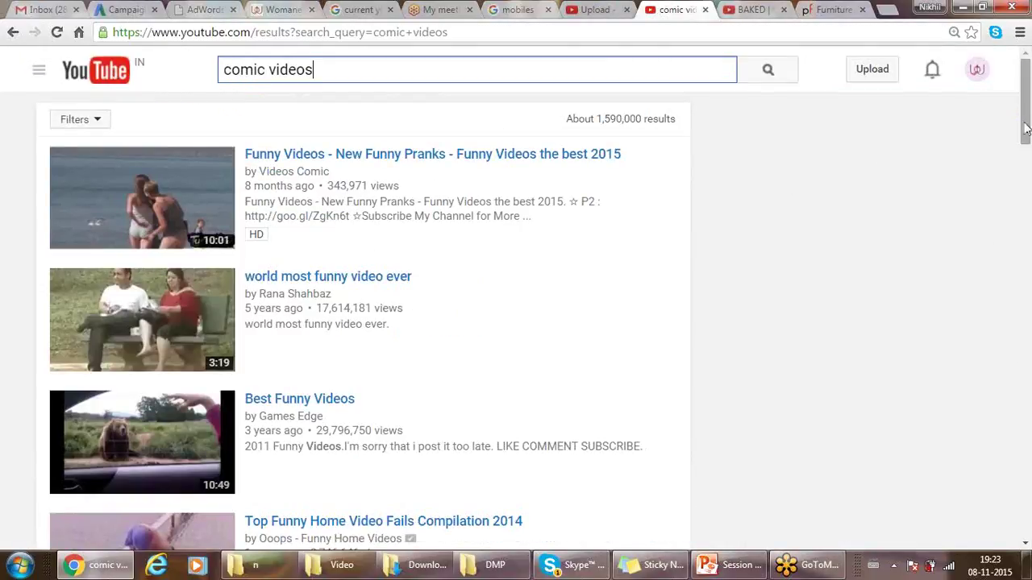
scroll(1026, 151, down, 1)
scroll(1026, 151, down, 5)
scroll(1026, 151, up, 5)
Search YouTube for movie trailers to examine the in-display ads, dismiss the Digital Marketing Course ad, and close the results page
drag(341, 71, 203, 81)
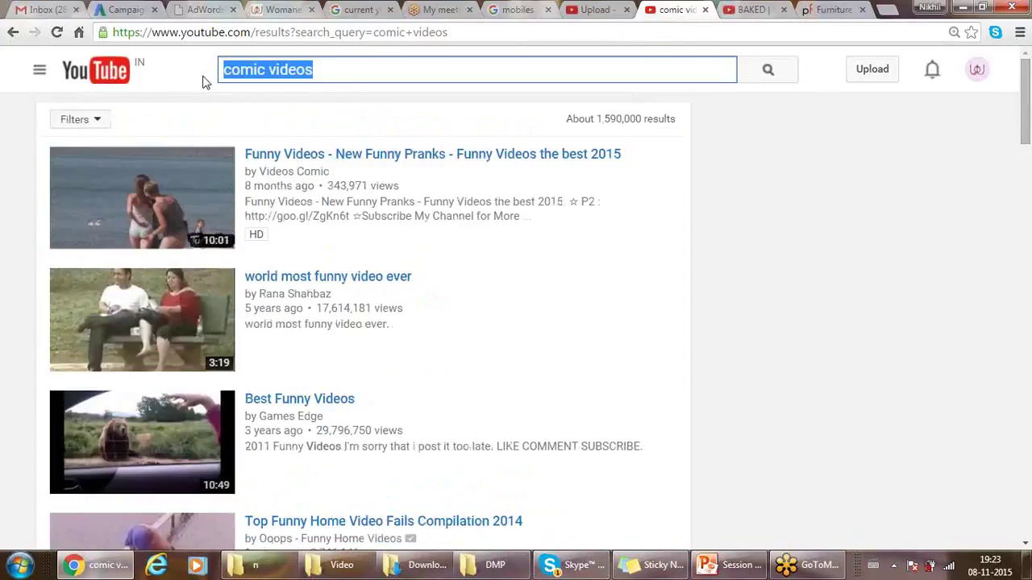
text(movi)
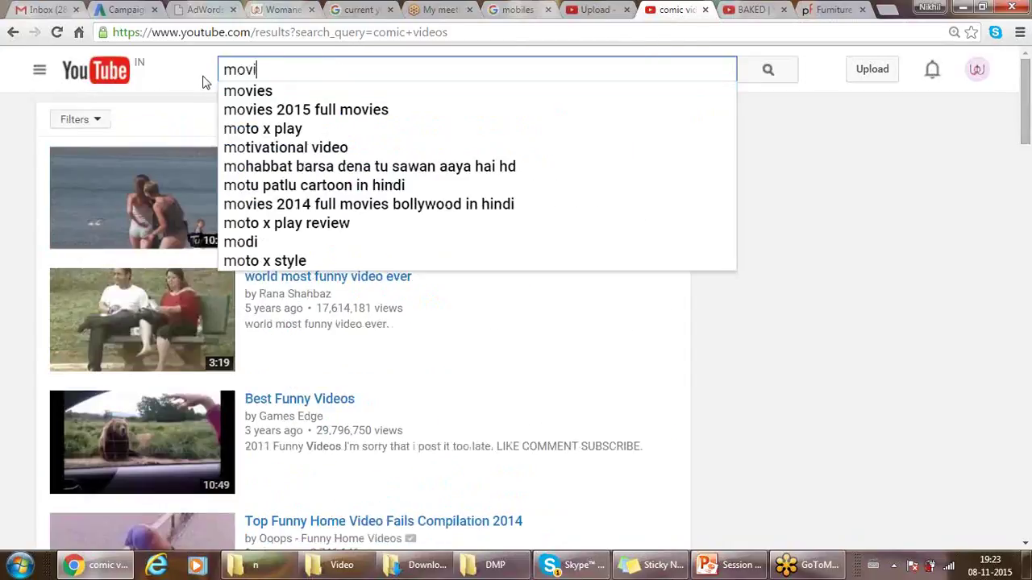
text(e trailers)
key(Return)
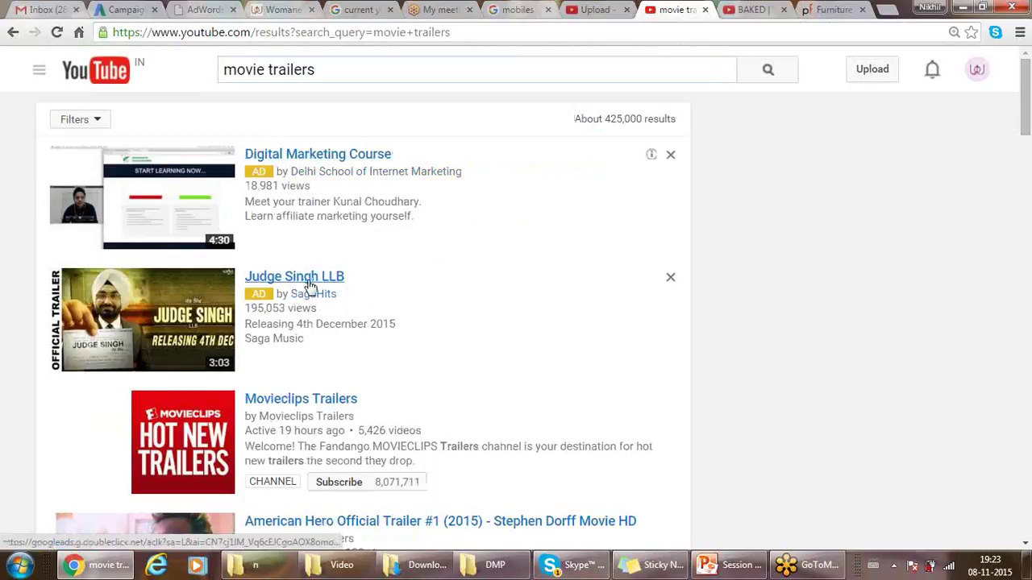
click(669, 154)
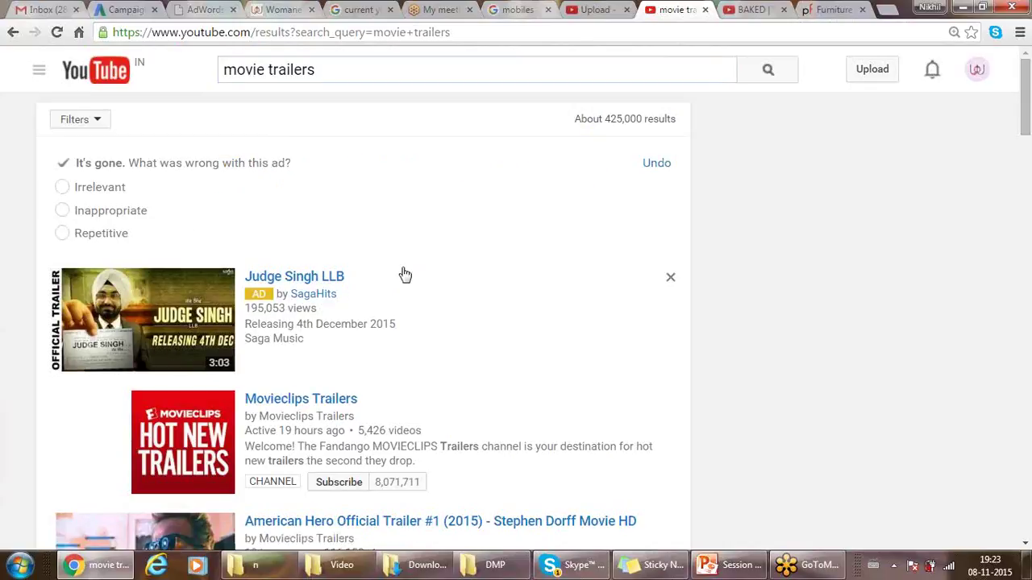
click(705, 10)
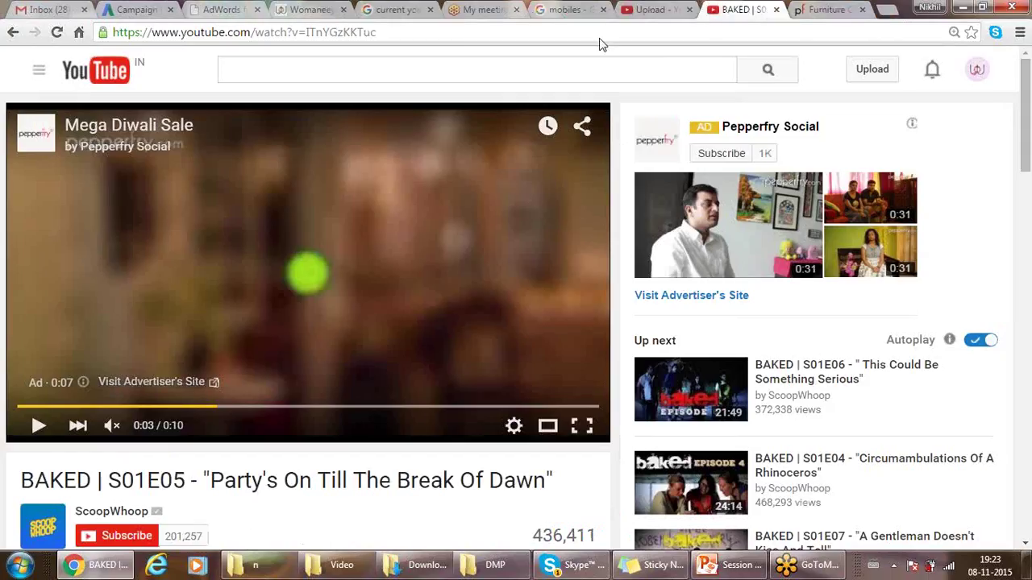
Preview the in-display ad in AdWords on YouTube related videos and as a YouTube overlay
click(652, 9)
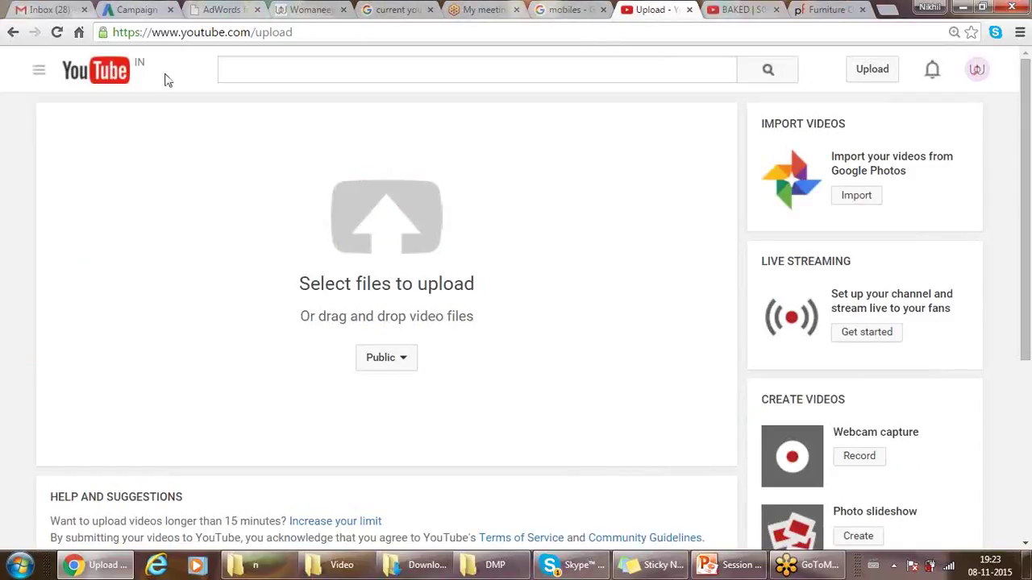
click(137, 10)
click(530, 385)
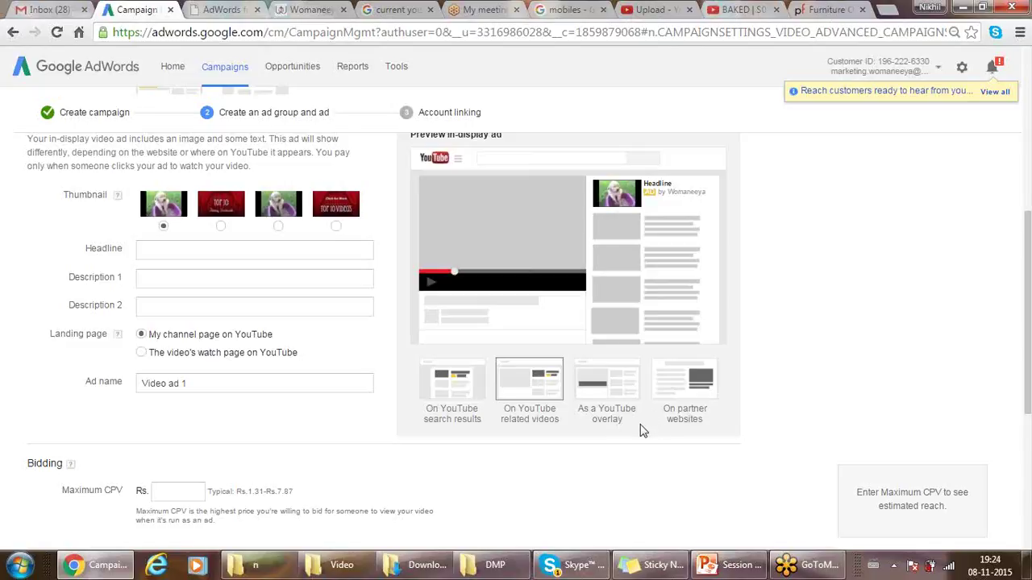
click(607, 391)
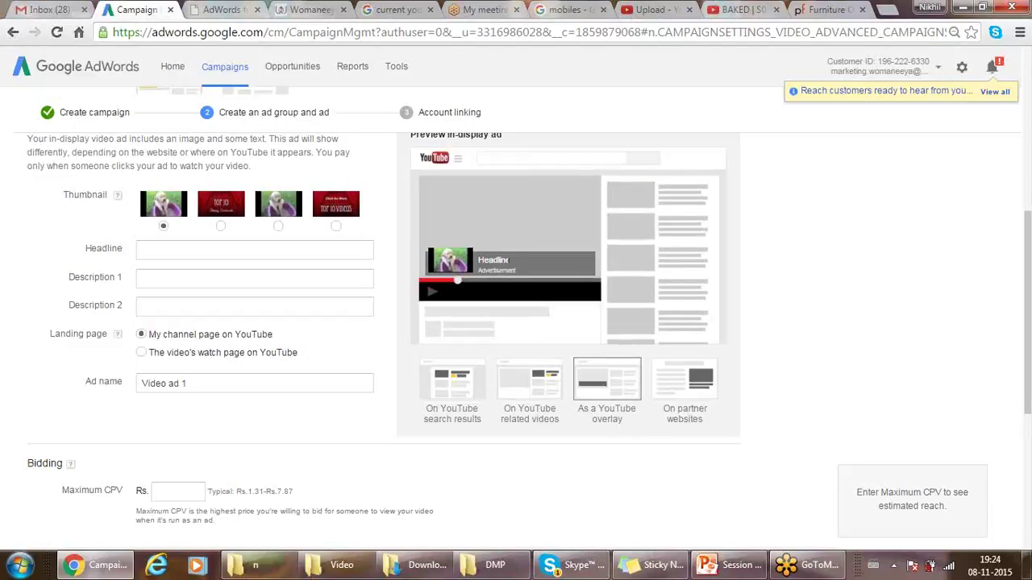
Check the open Pepperfry and YouTube pages for an overlay ad example and return to the AdWords ad setup
click(830, 10)
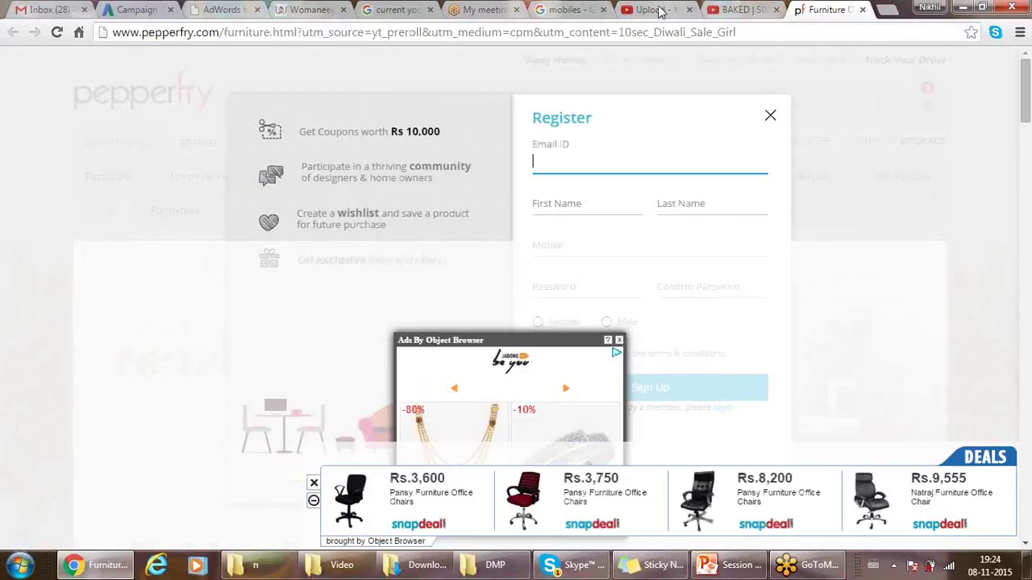
click(729, 10)
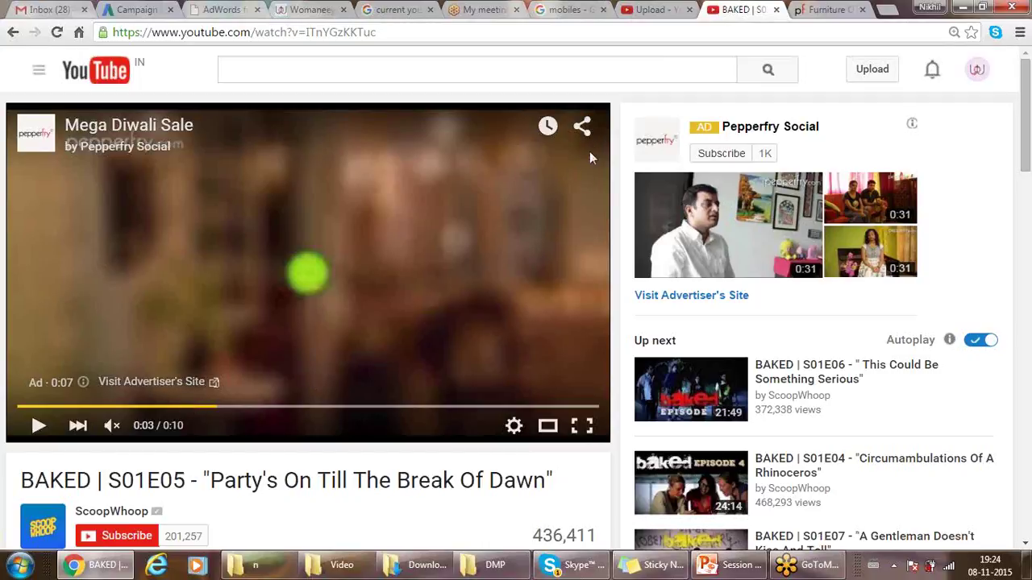
click(660, 9)
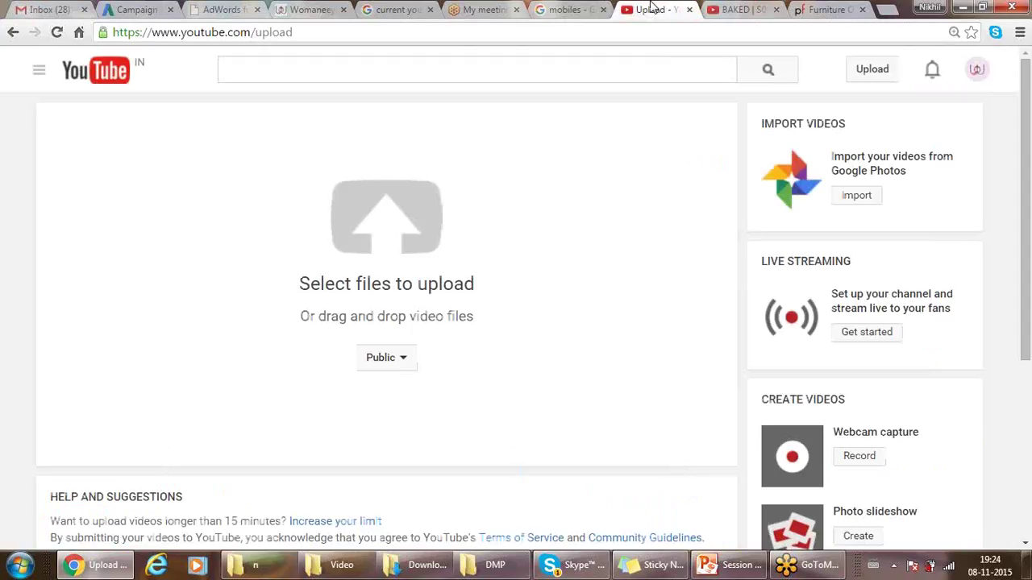
click(122, 9)
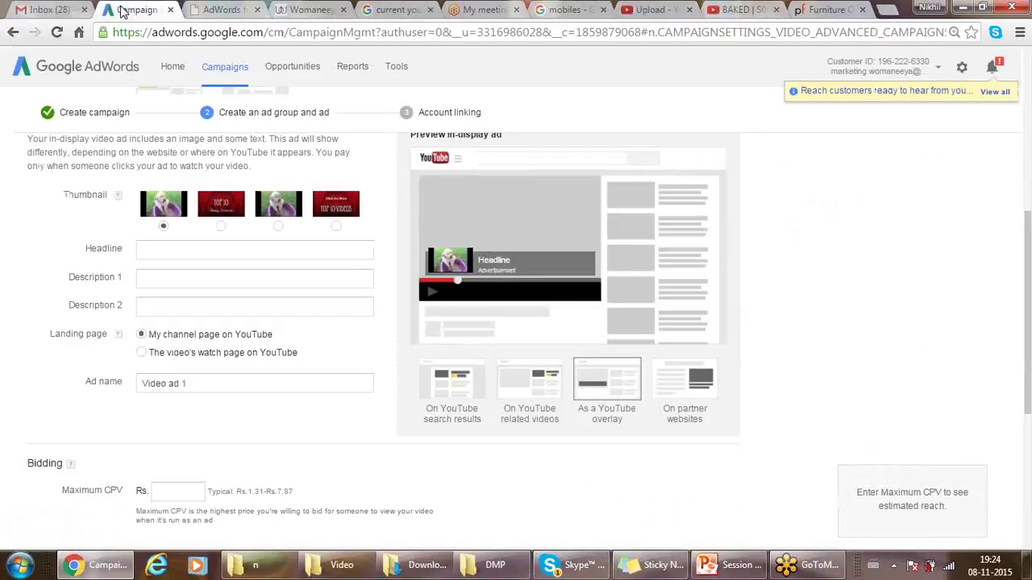
Set the video ad format back to In-stream ad and review its URL, companion banner and ad name settings
click(198, 254)
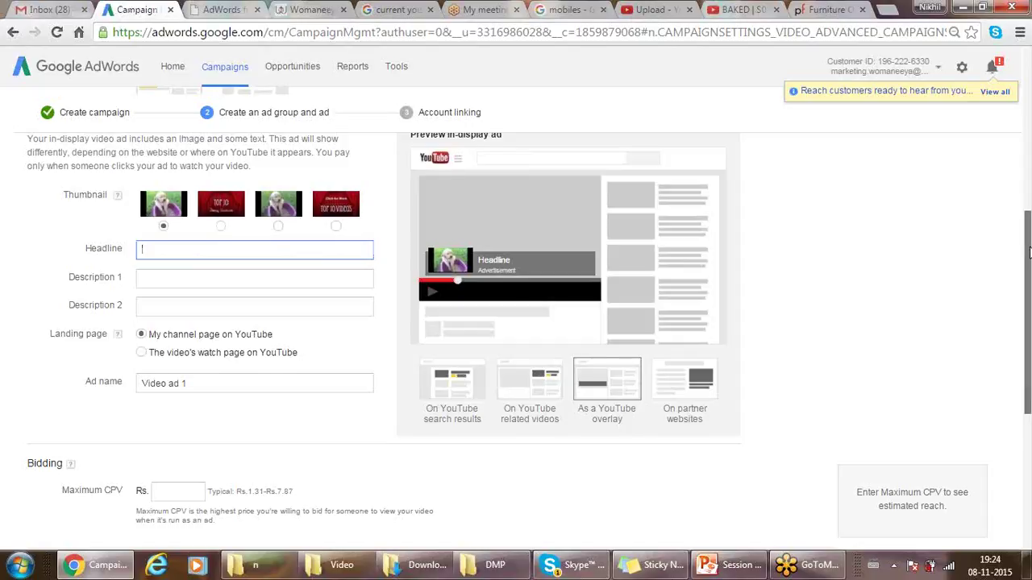
drag(1029, 252, 1024, 165)
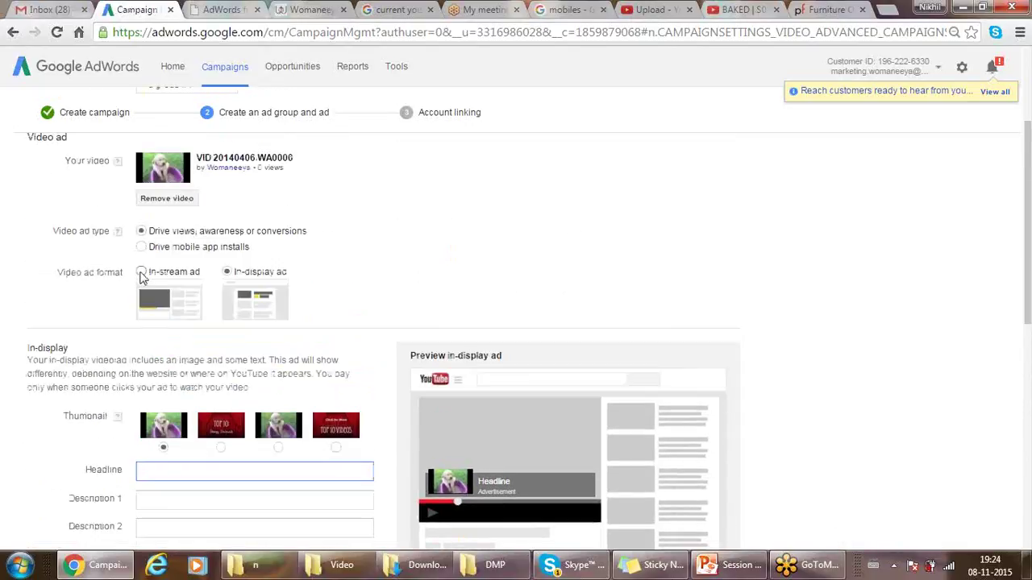
click(142, 272)
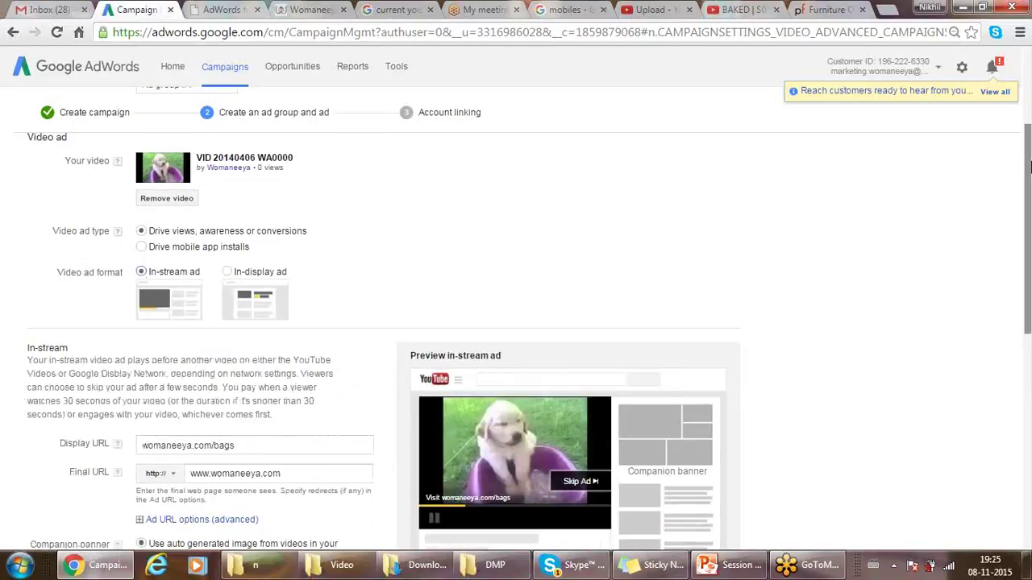
drag(1029, 166, 1007, 227)
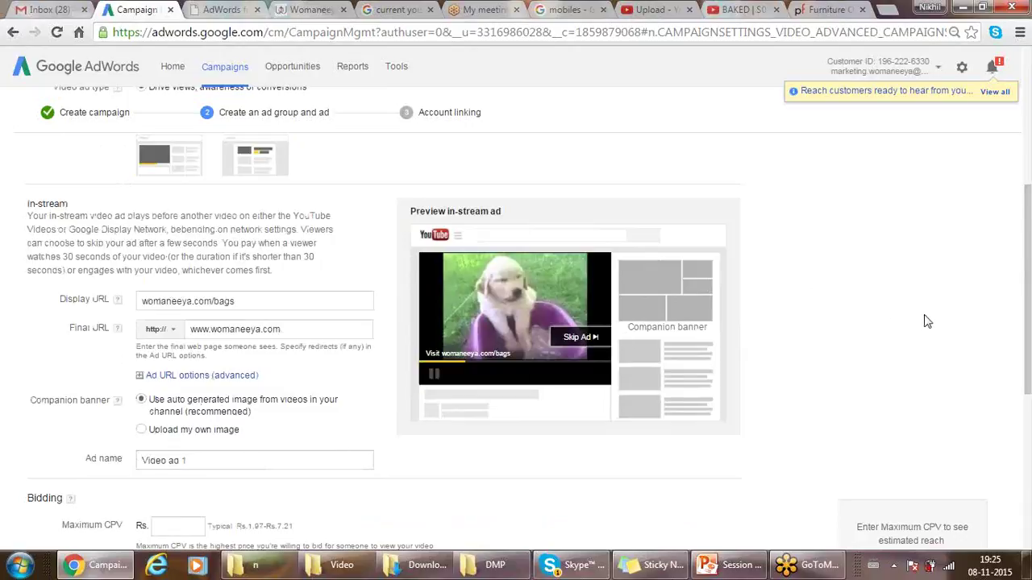
Set the ad group's maximum CPV bid to Rs. 5 and open its demographic targeting options
drag(1029, 321, 1030, 494)
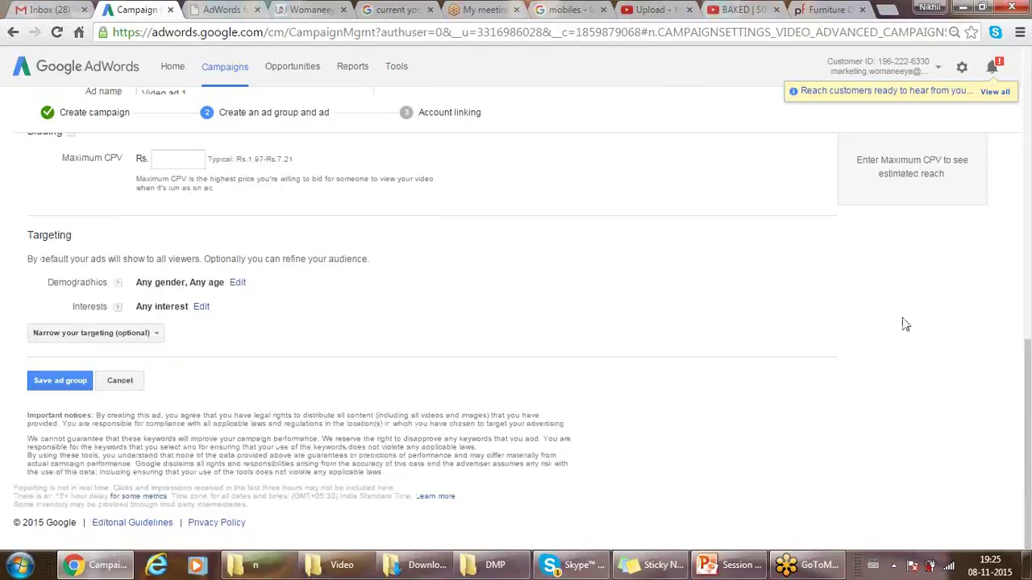
drag(1028, 361, 1027, 273)
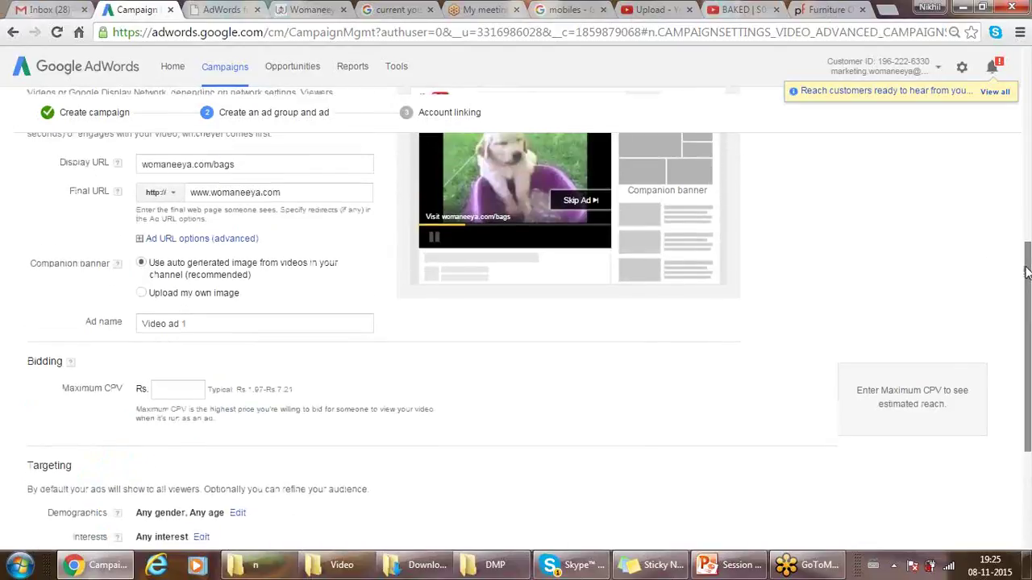
drag(1027, 272, 1027, 298)
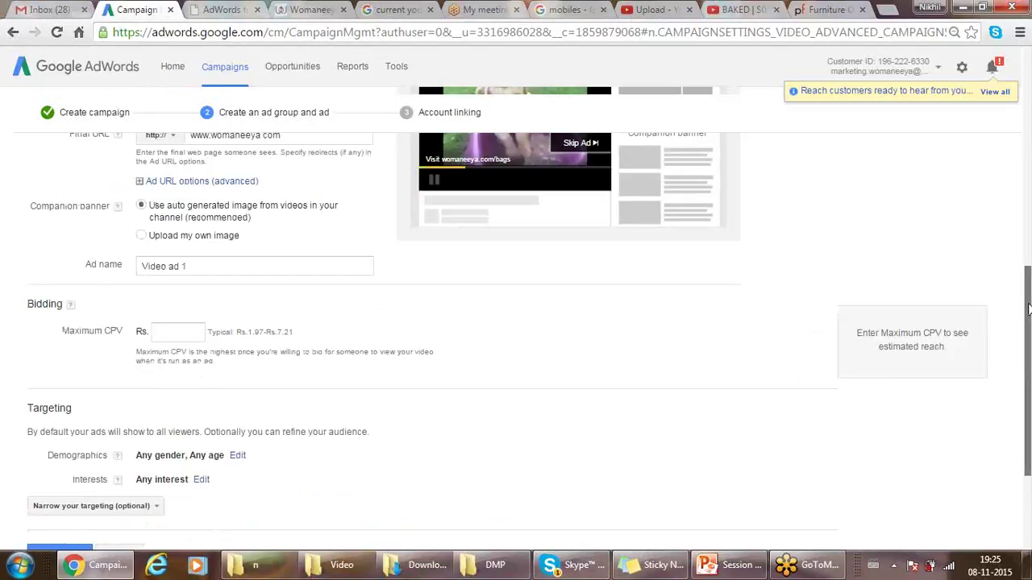
drag(1029, 313, 1029, 329)
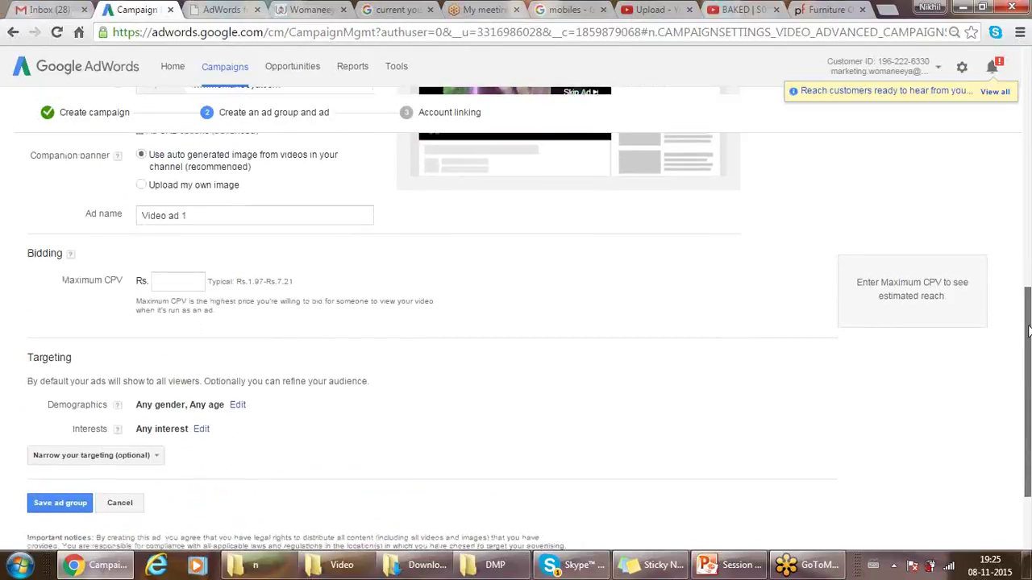
click(172, 282)
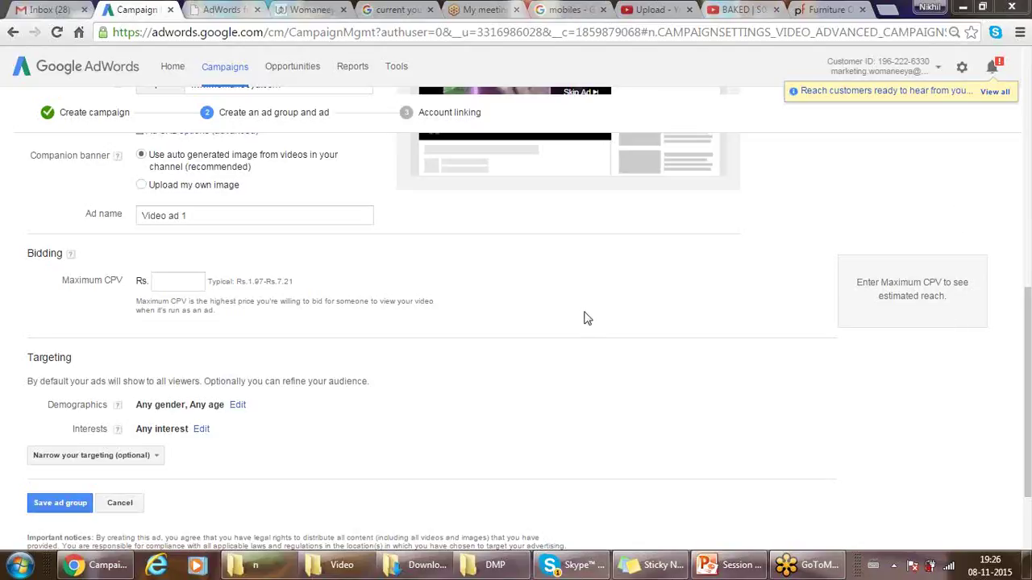
click(174, 278)
click(173, 284)
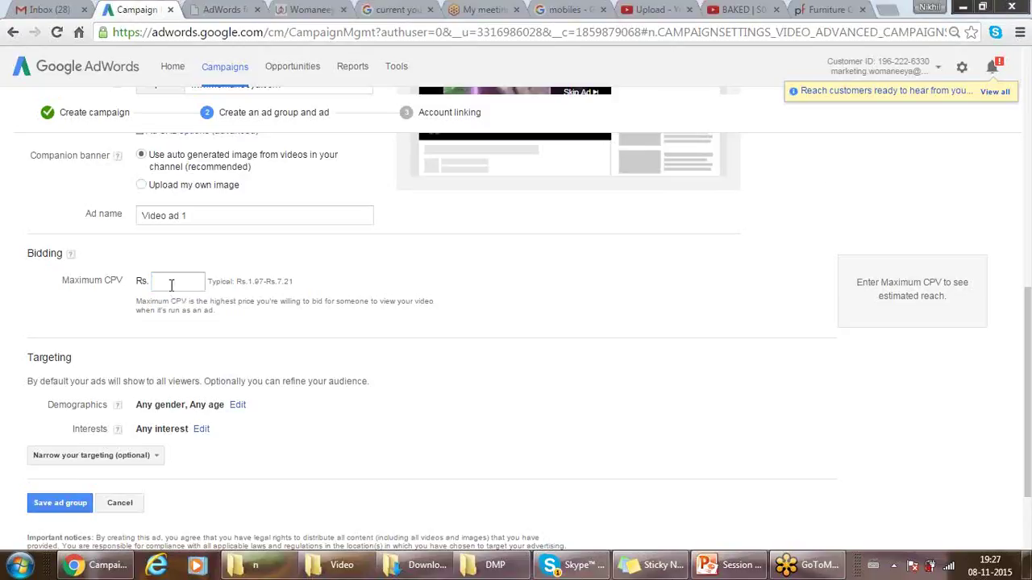
text(5)
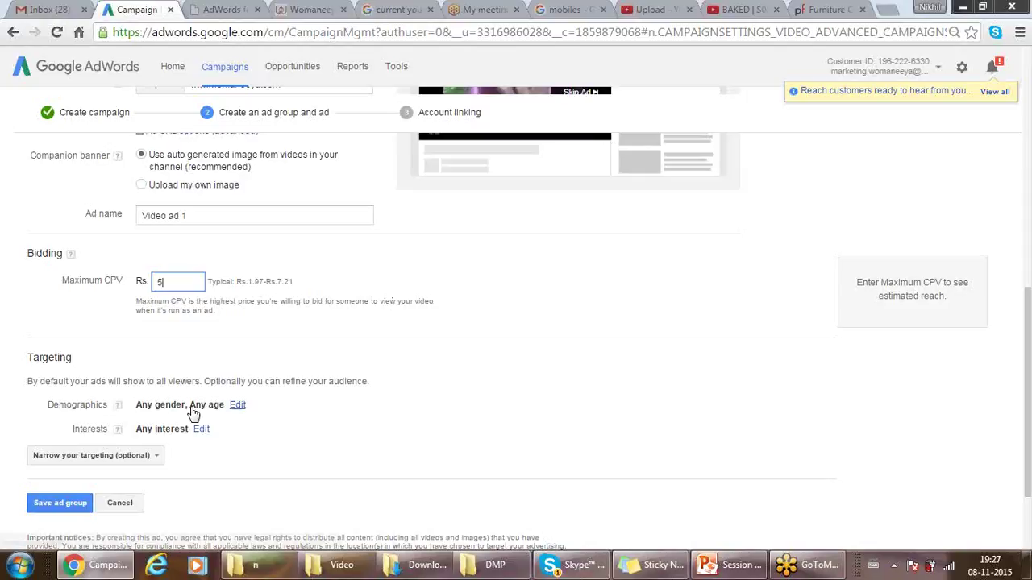
click(238, 405)
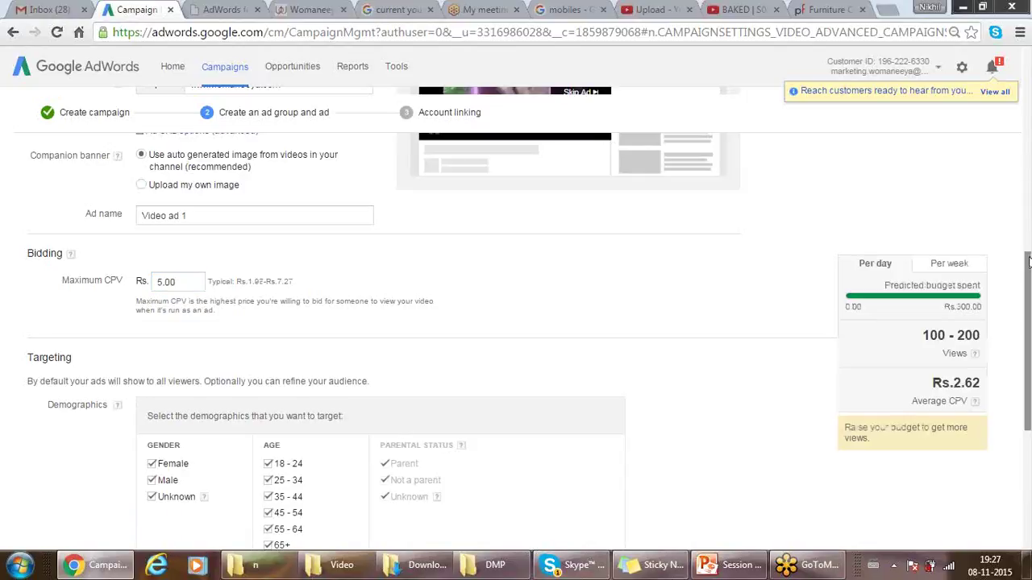
drag(1028, 262, 1029, 296)
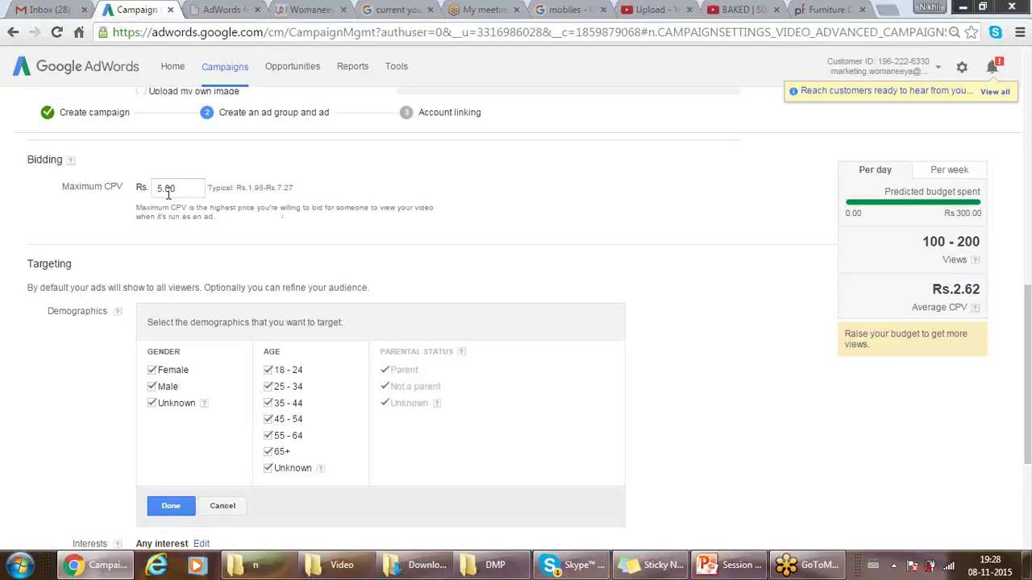
Try a maximum CPV of Rs. 8 and restore the bid to Rs. 5
drag(162, 188, 149, 189)
text(8)
click(727, 284)
click(178, 189)
click(161, 189)
key(BackSpace)
text(5)
Keep the demographic targeting at any gender and any age, and save the ad group
click(103, 401)
click(152, 370)
click(170, 506)
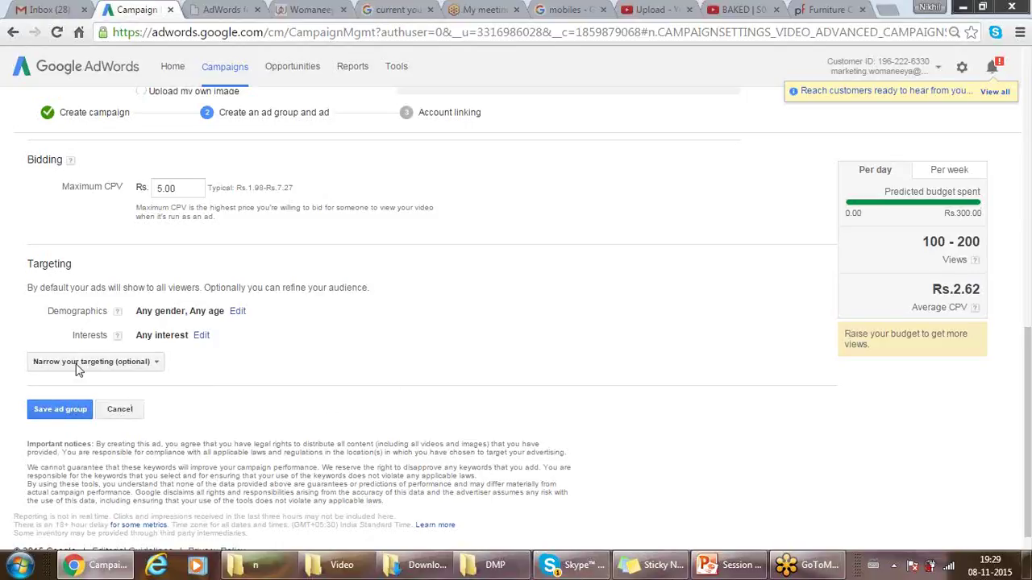
click(60, 410)
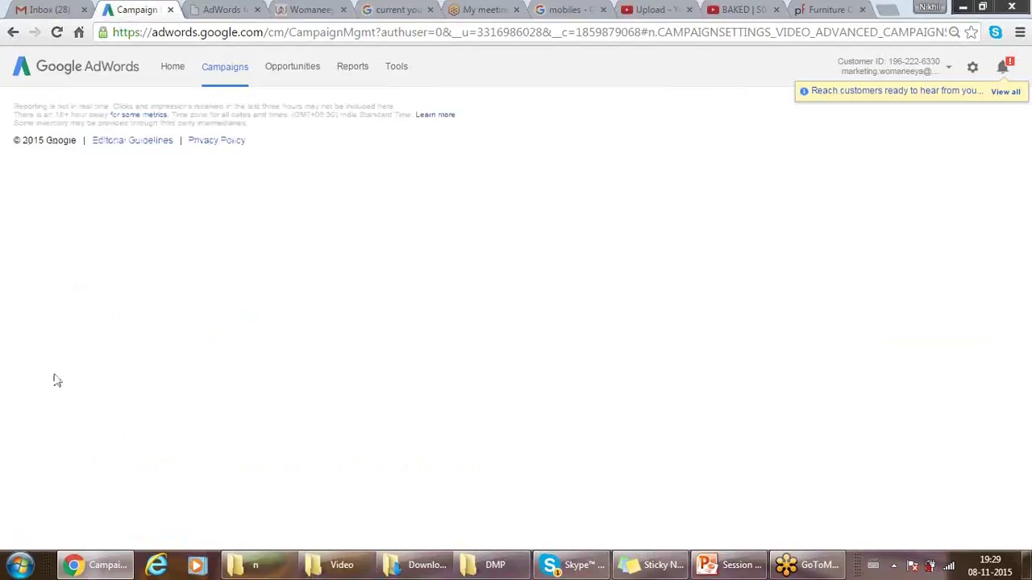
Stay on the account linking page, request linking the Womaneeya YouTube channel, and finish the campaign setup
click(13, 34)
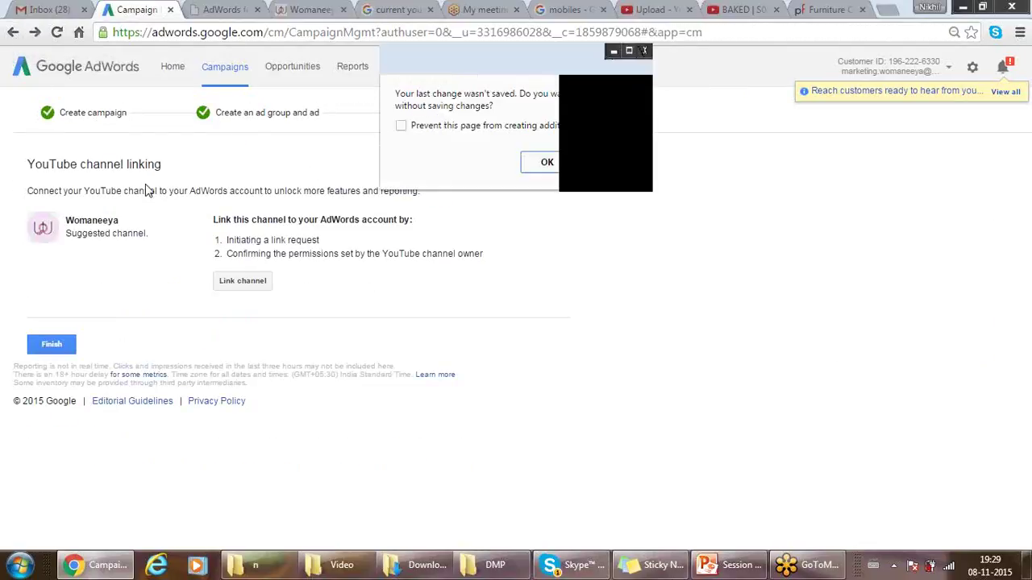
click(586, 165)
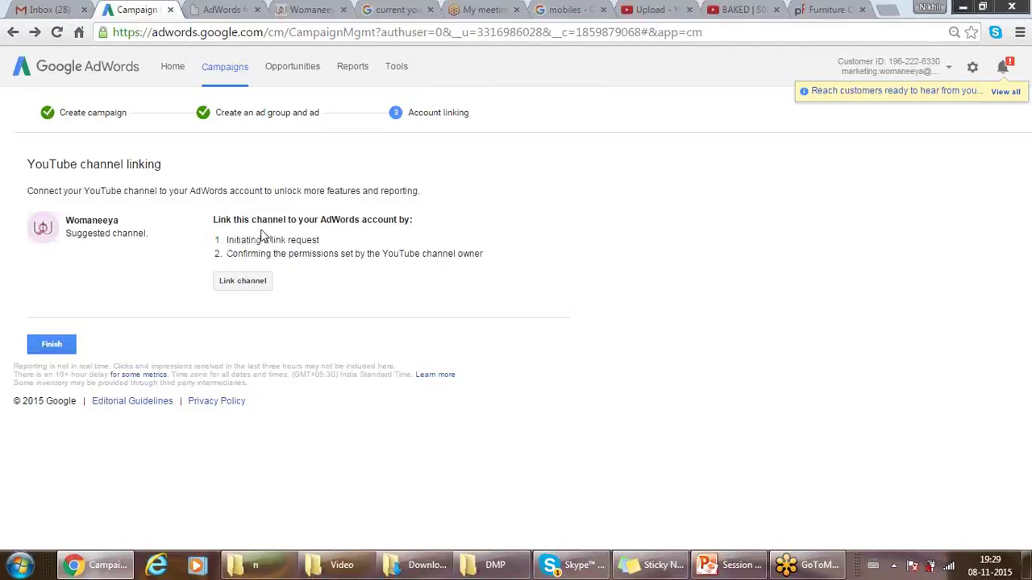
click(242, 284)
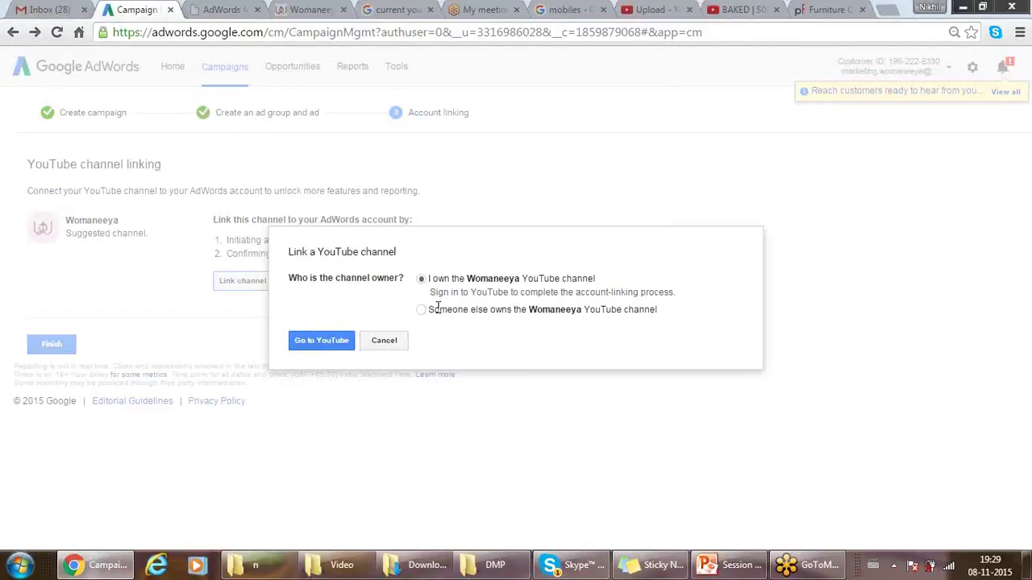
click(381, 346)
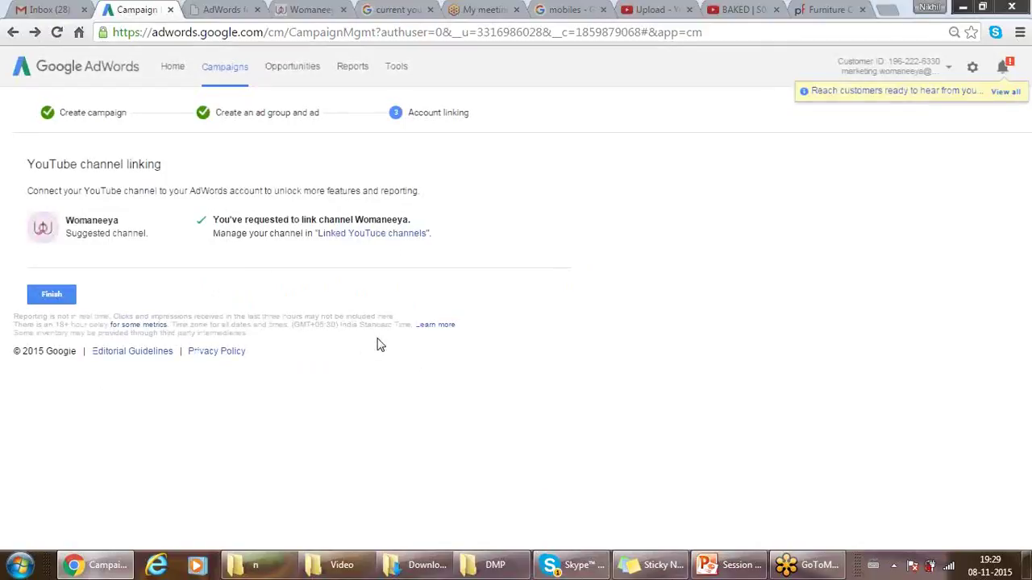
click(57, 300)
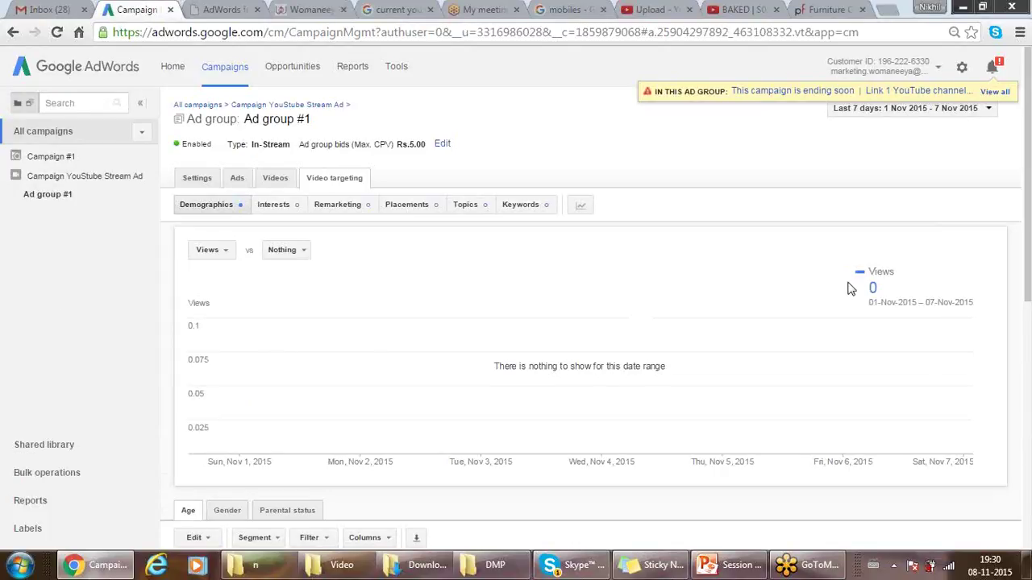
Review the gender targeting for the new ad group and for all campaigns, and open Campaign #1
drag(1027, 267, 1028, 343)
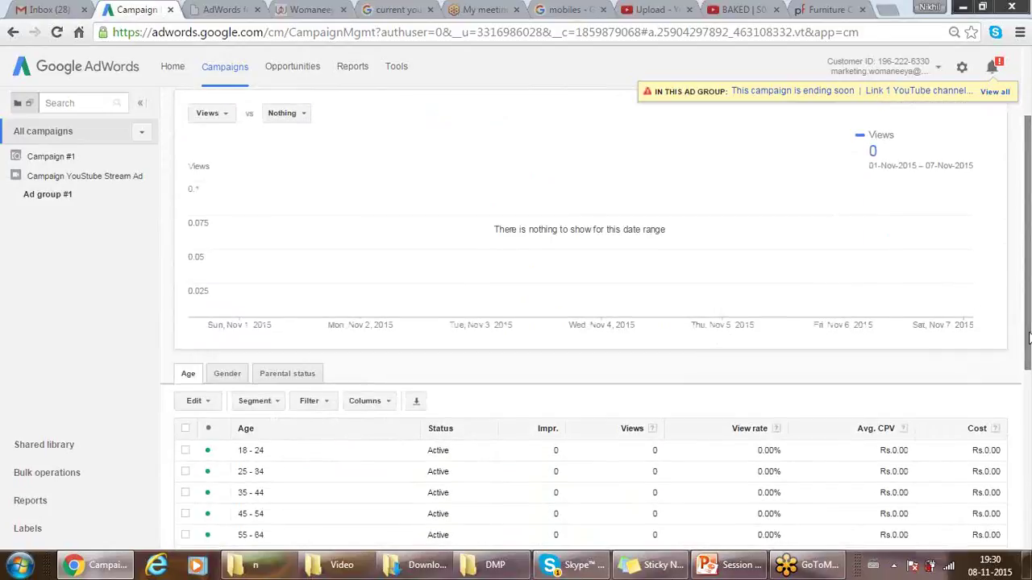
click(224, 374)
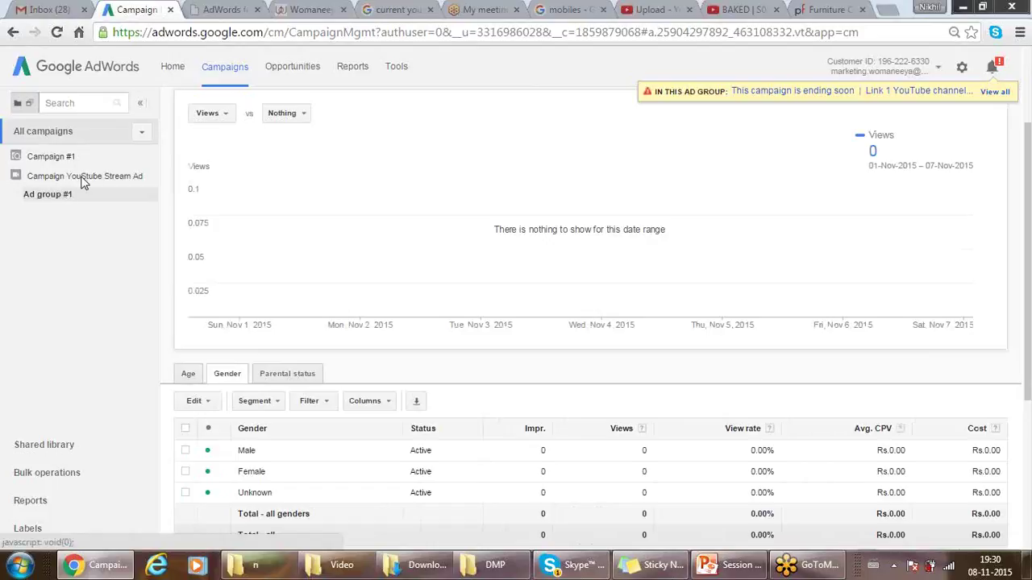
click(229, 67)
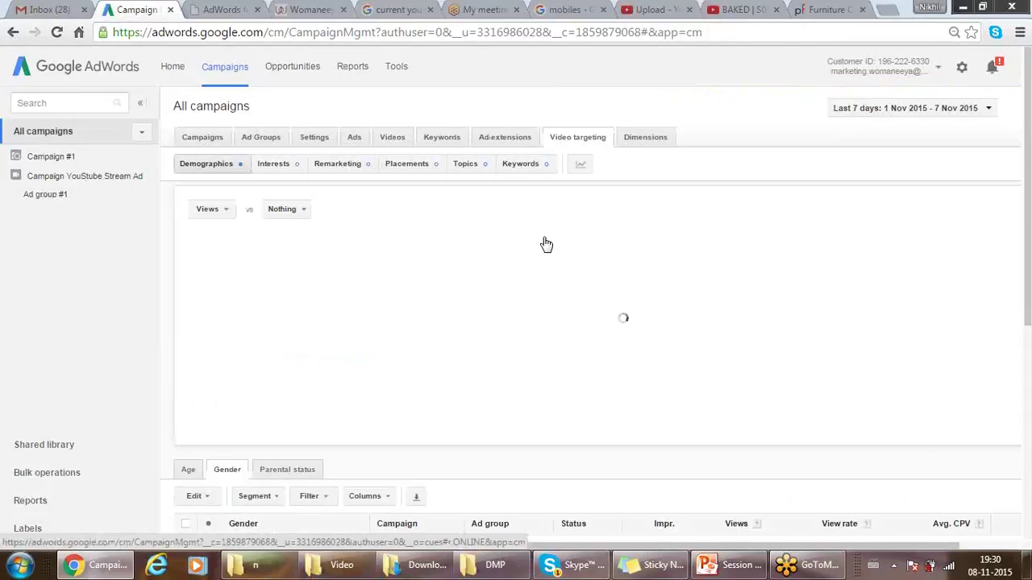
drag(1026, 251, 1029, 365)
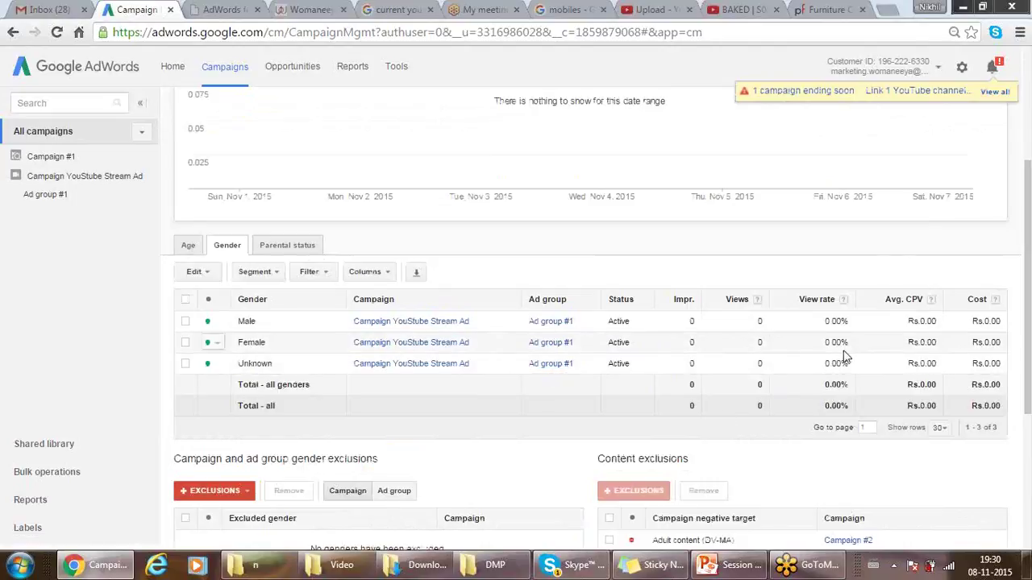
click(218, 322)
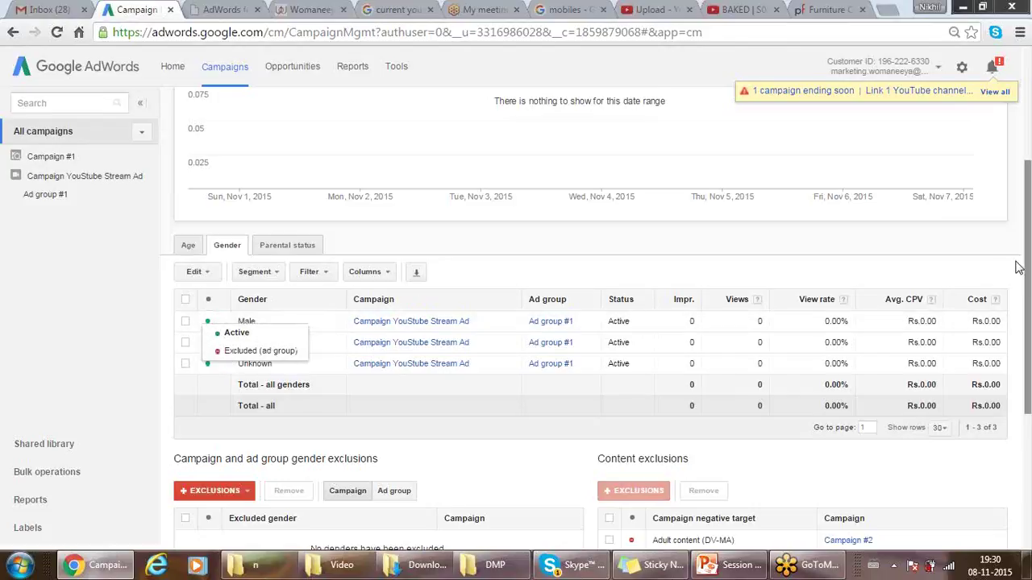
scroll(1029, 95, up, 3)
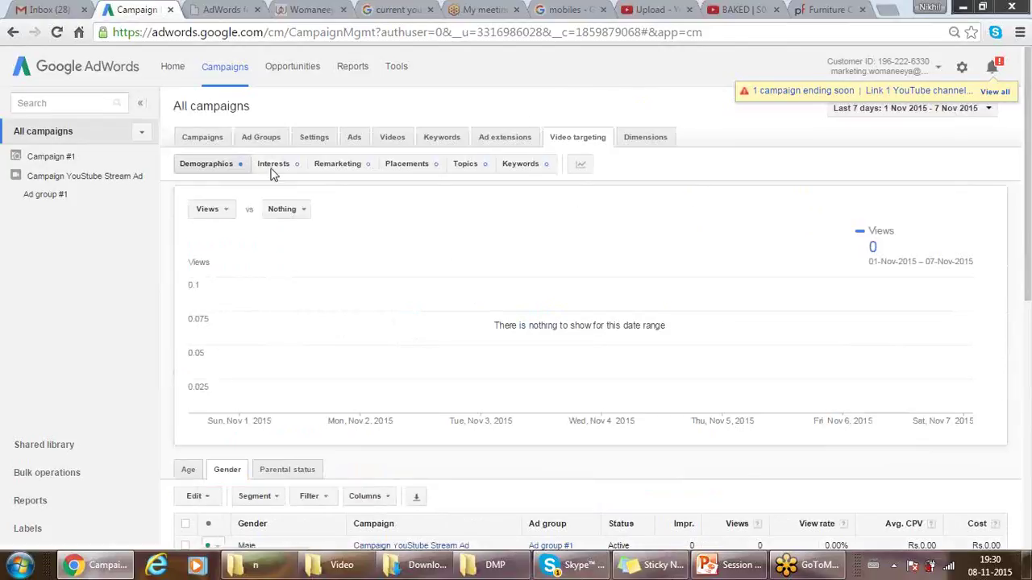
click(58, 157)
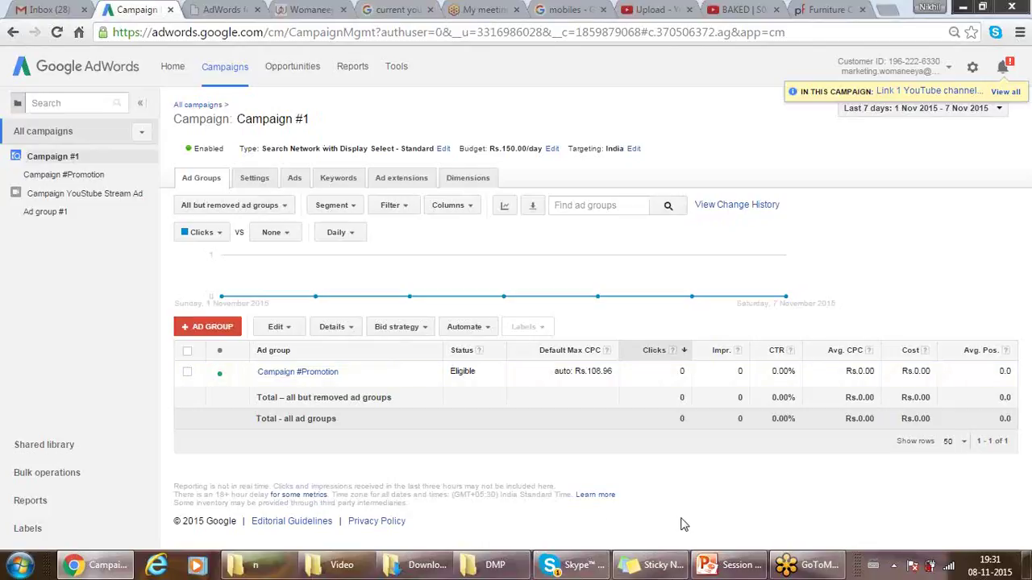
Look over the closing slide in PowerPoint, the BAKED video page on YouTube and the GoToMeeting meetings page
click(730, 567)
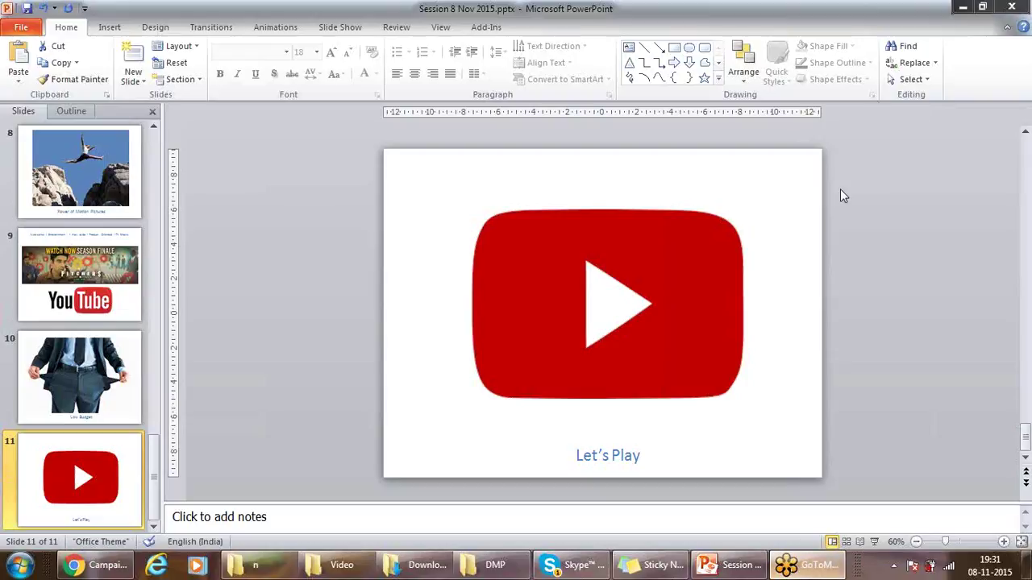
click(963, 7)
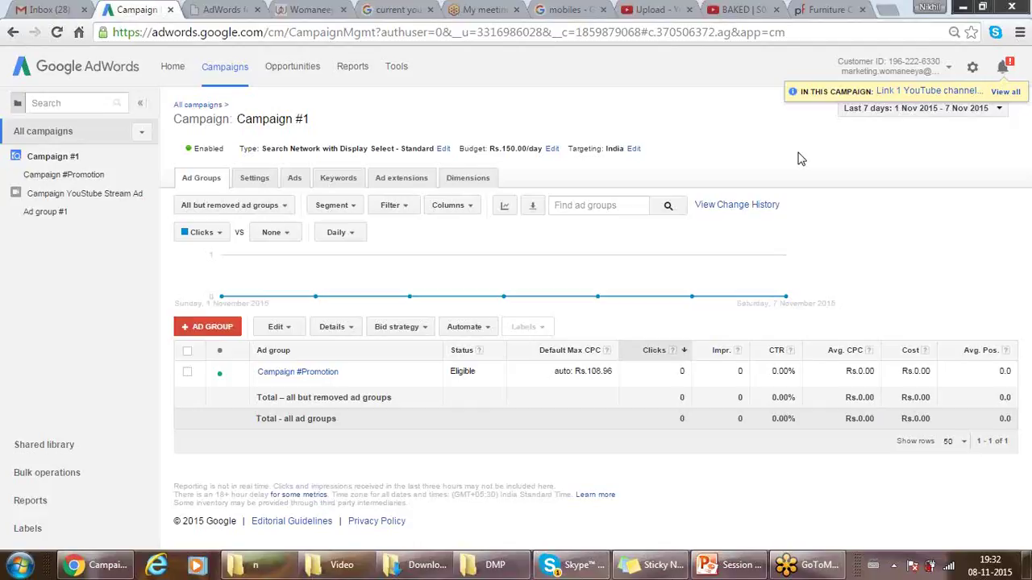
mouse_move(729, 570)
click(740, 10)
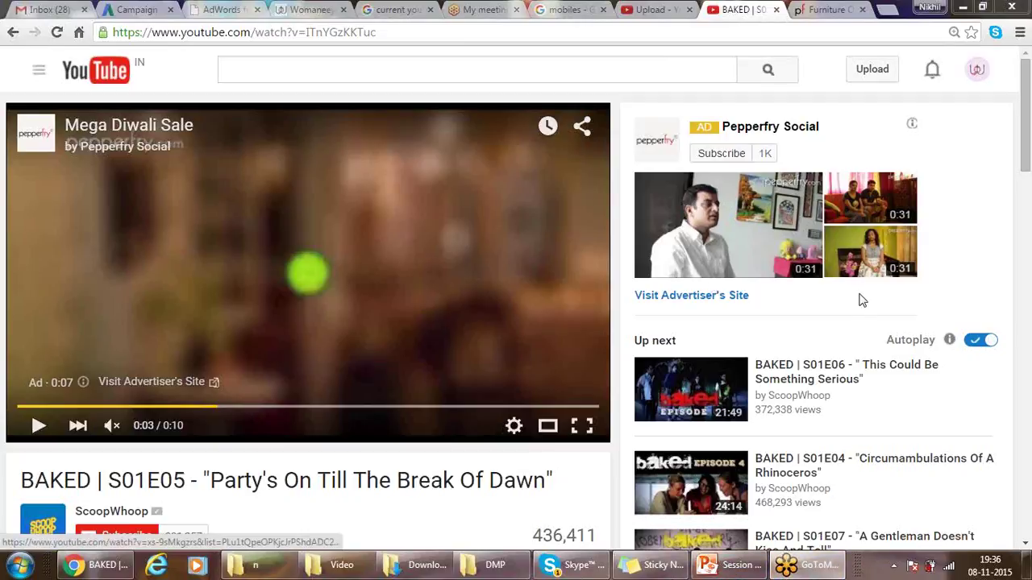
click(476, 10)
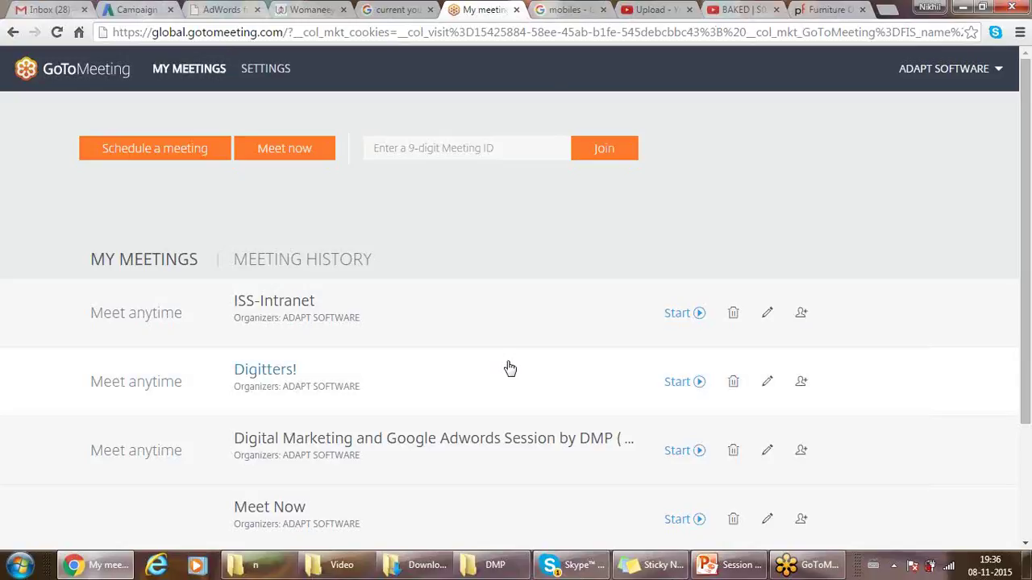
click(730, 565)
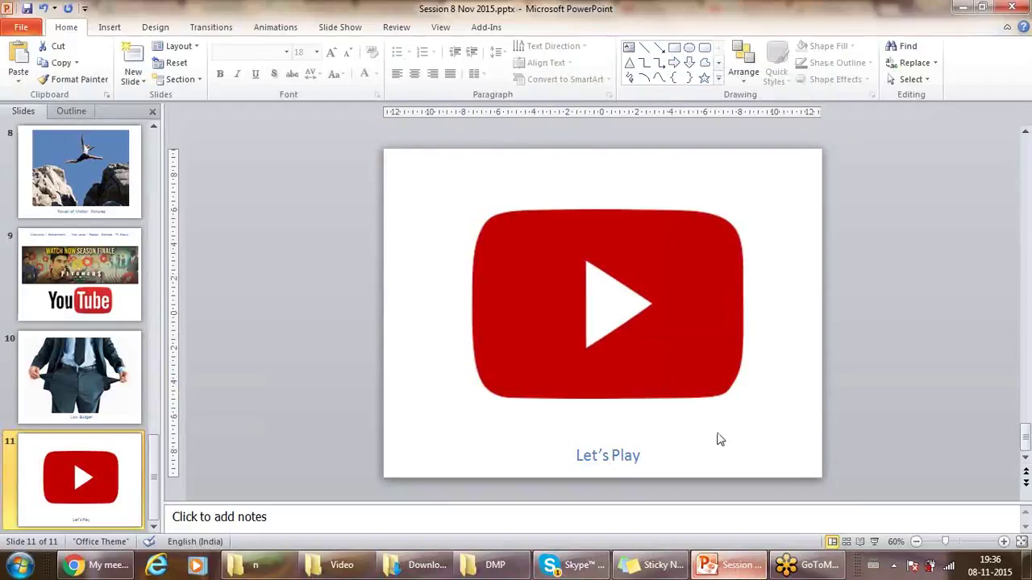
click(962, 8)
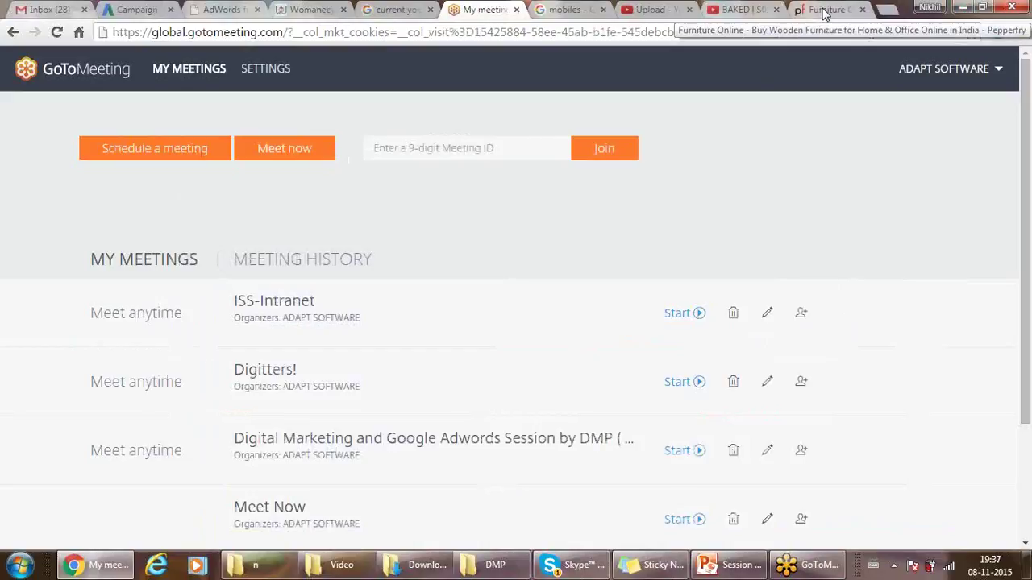
click(810, 568)
right_click(814, 573)
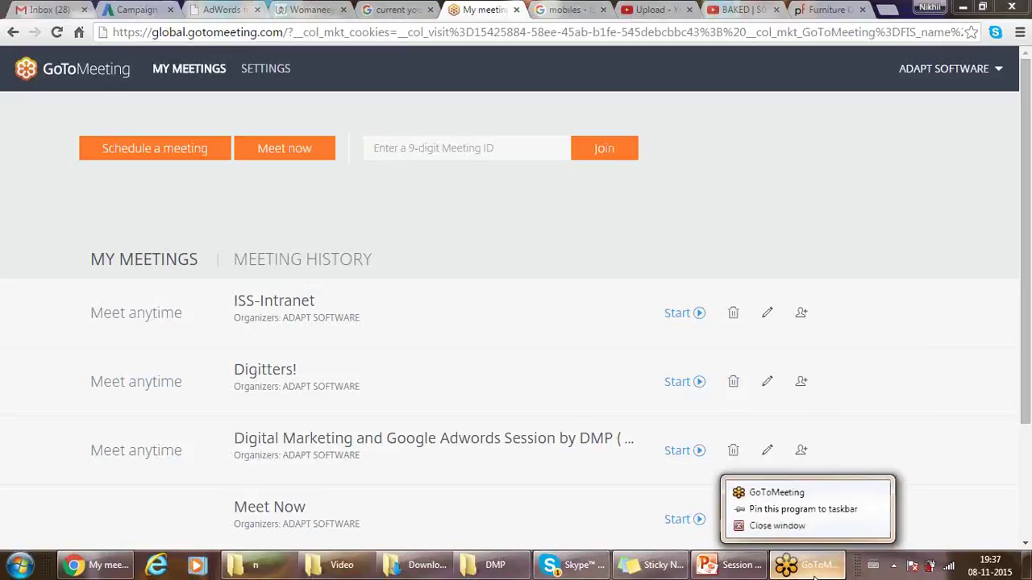
click(798, 493)
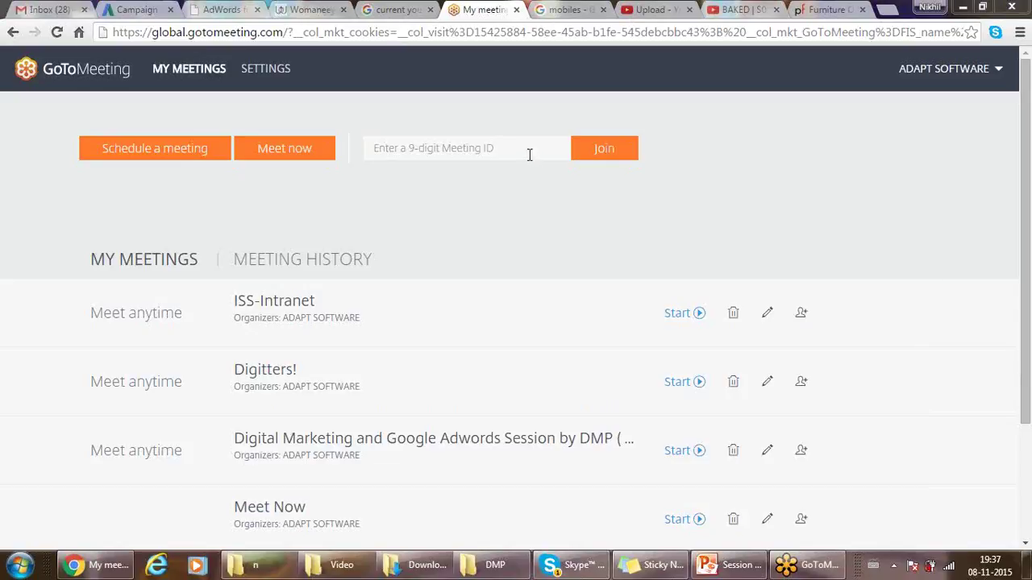
click(961, 7)
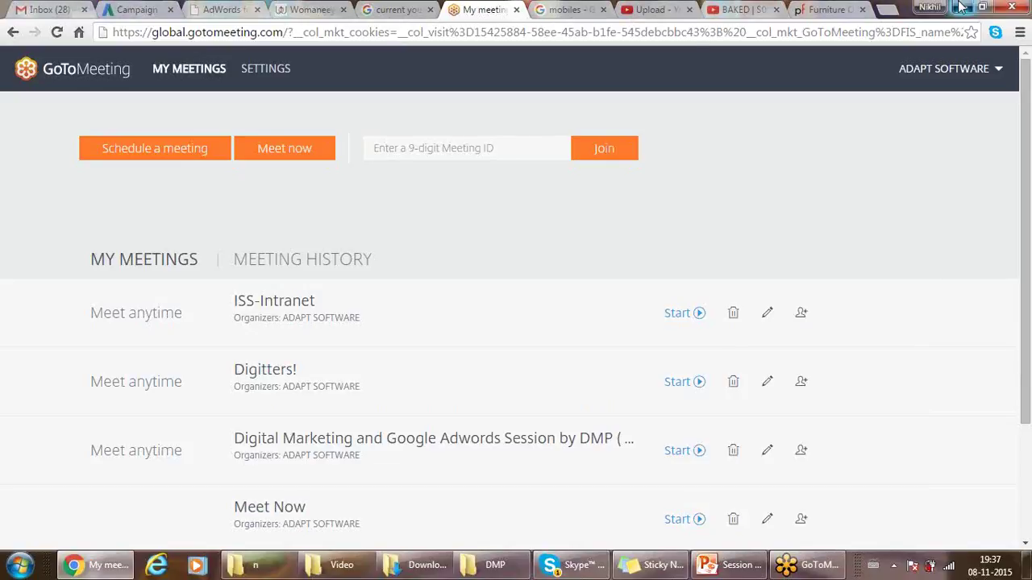
click(91, 567)
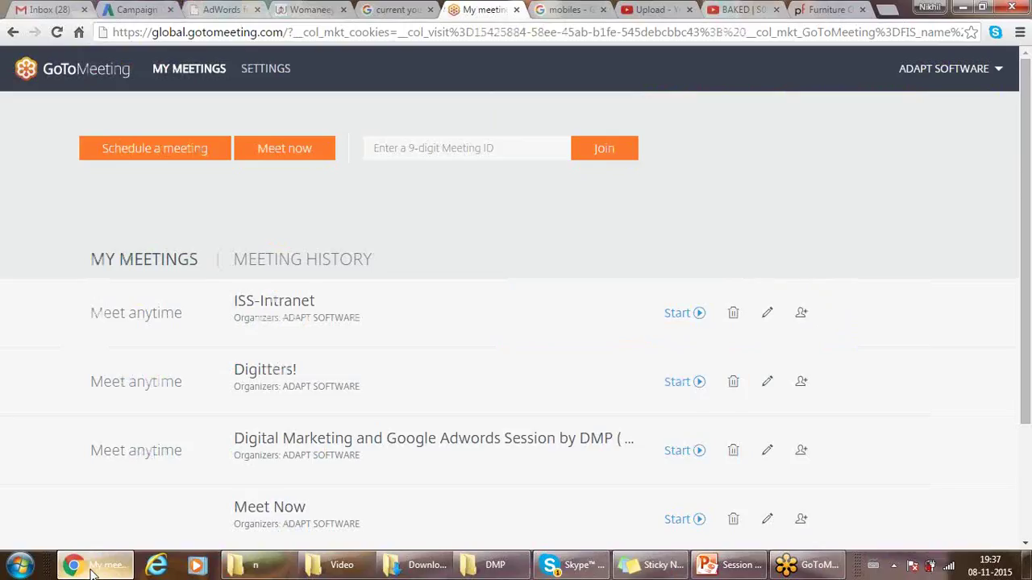
Switch to the PowerPoint presentation, and minimize it and the browser to show the desktop
click(729, 566)
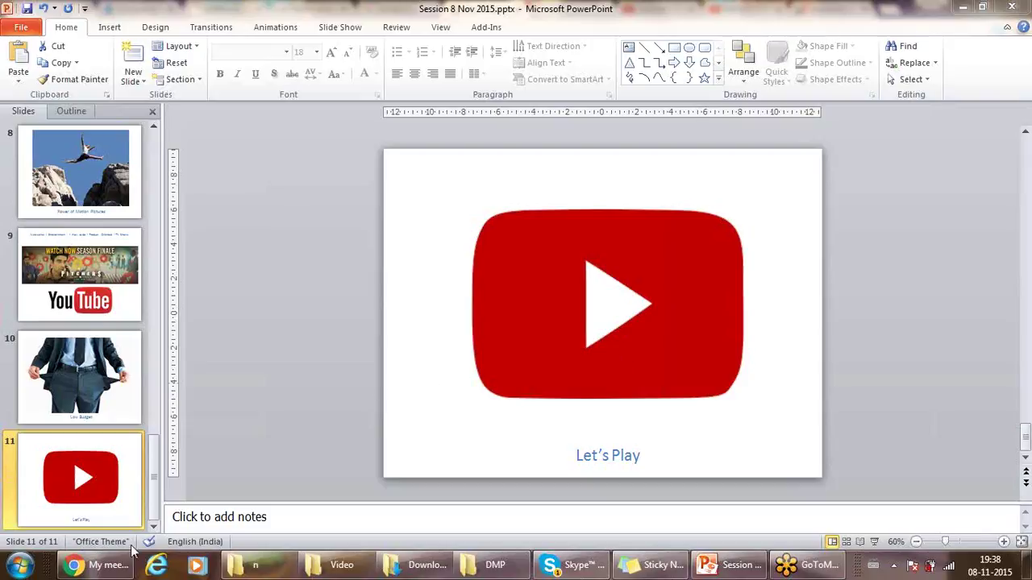
mouse_move(115, 569)
click(962, 8)
click(961, 7)
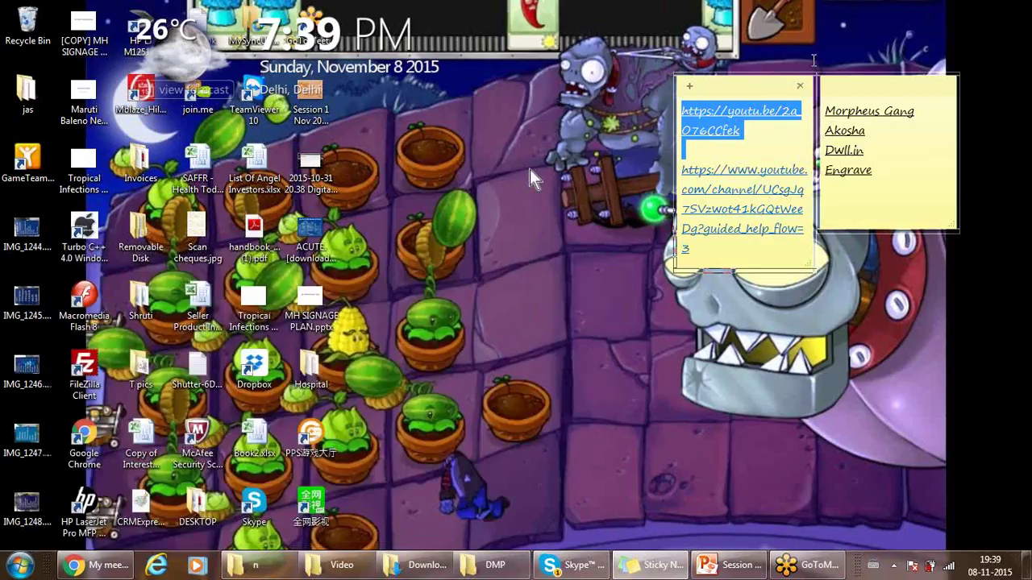
Bring back the PowerPoint presentation, and look over the current YouTube stats search and AdWords Campaign #1 in the browser
click(523, 98)
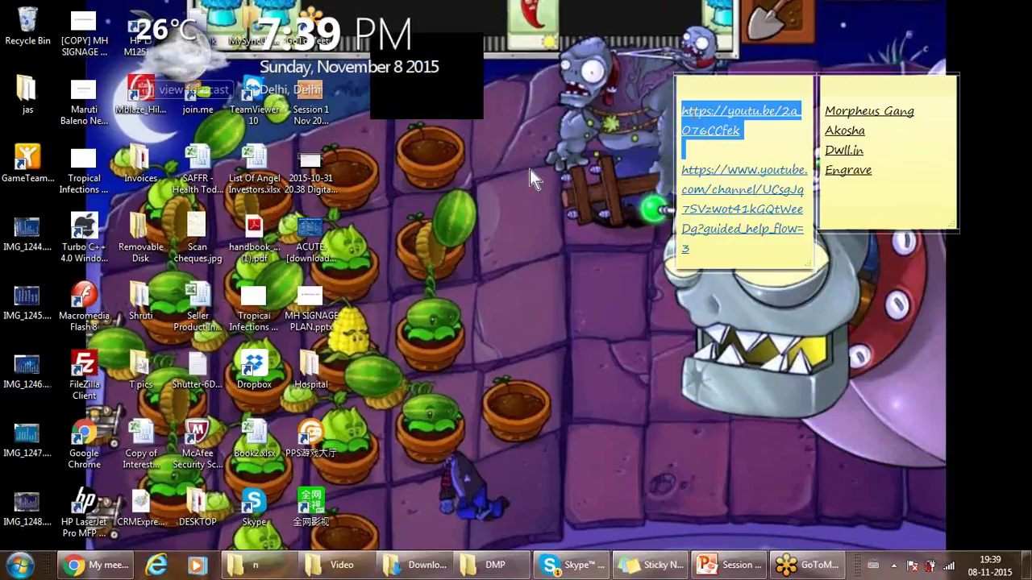
click(720, 566)
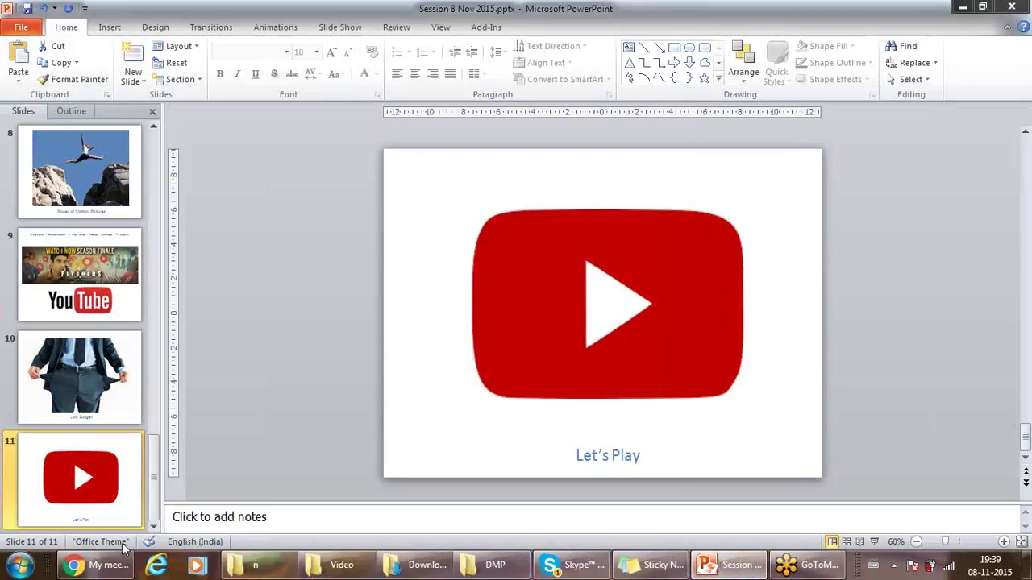
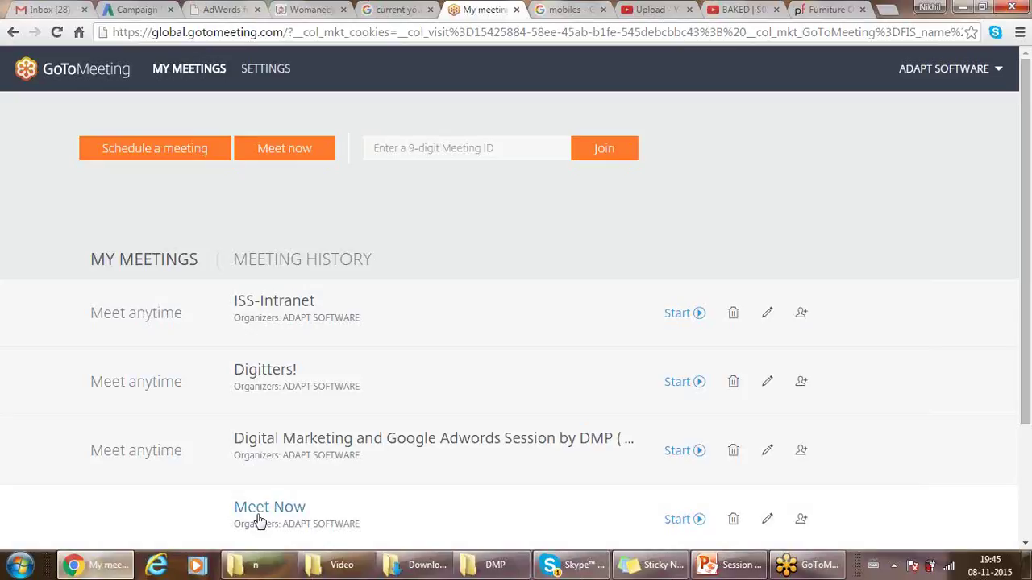
click(400, 9)
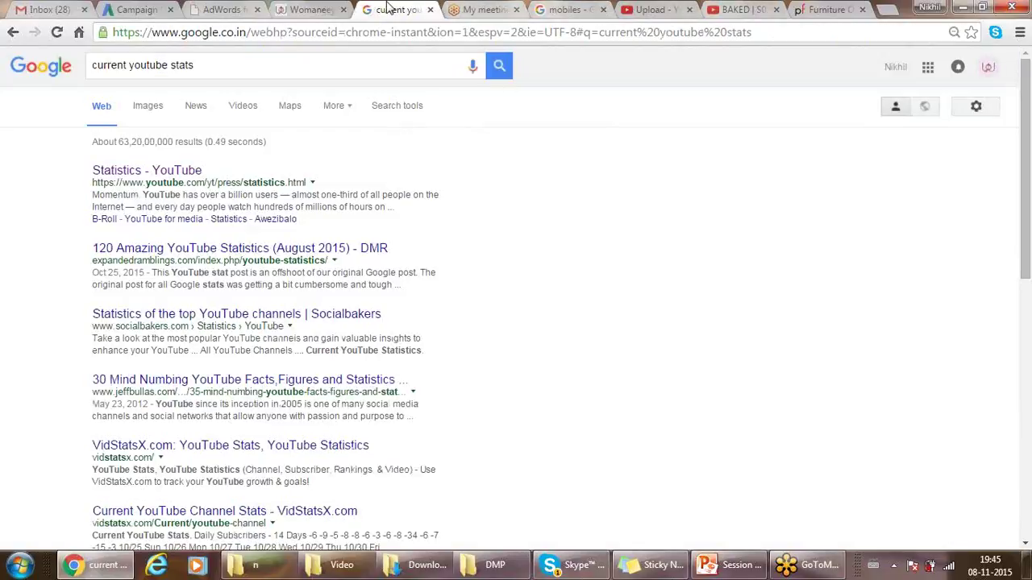
click(131, 10)
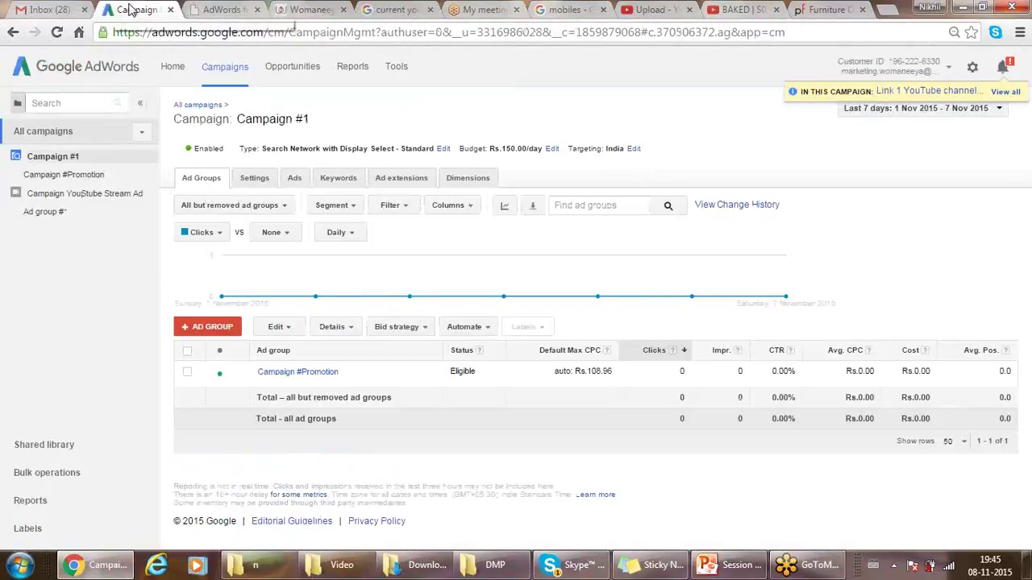
Search Google for "youtube ad builder" in a new browser tab and open YouTube's Video Ad Builder page
click(886, 10)
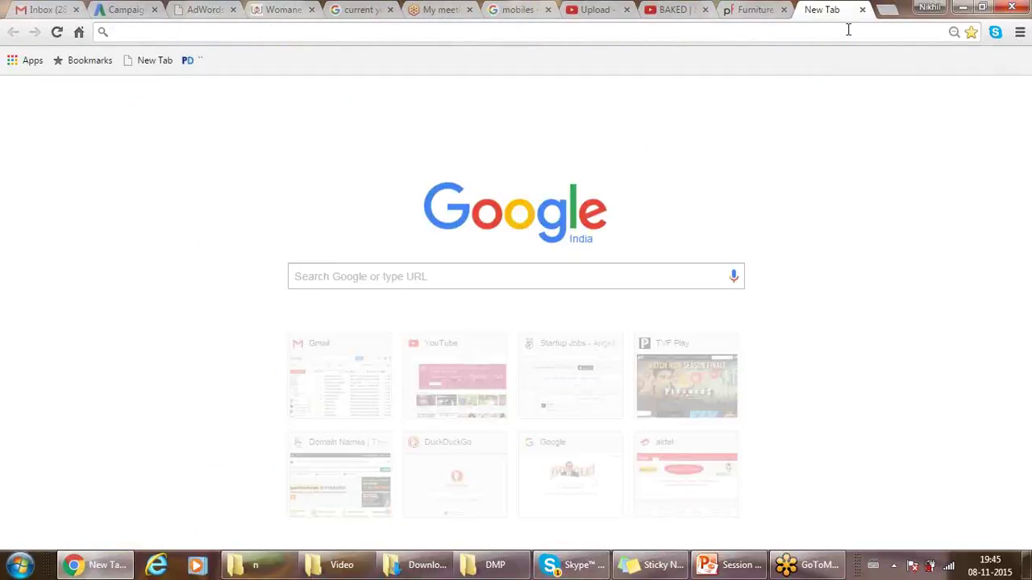
text(you)
key(Right)
key(BackSpace)
key(BackSpace)
key(BackSpace)
key(BackSpace)
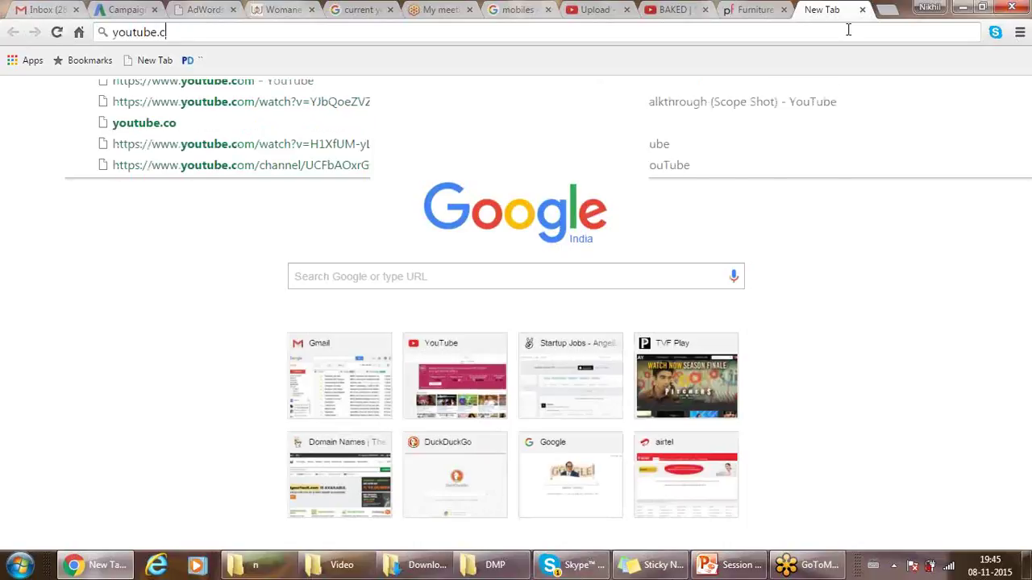
text(ad builder)
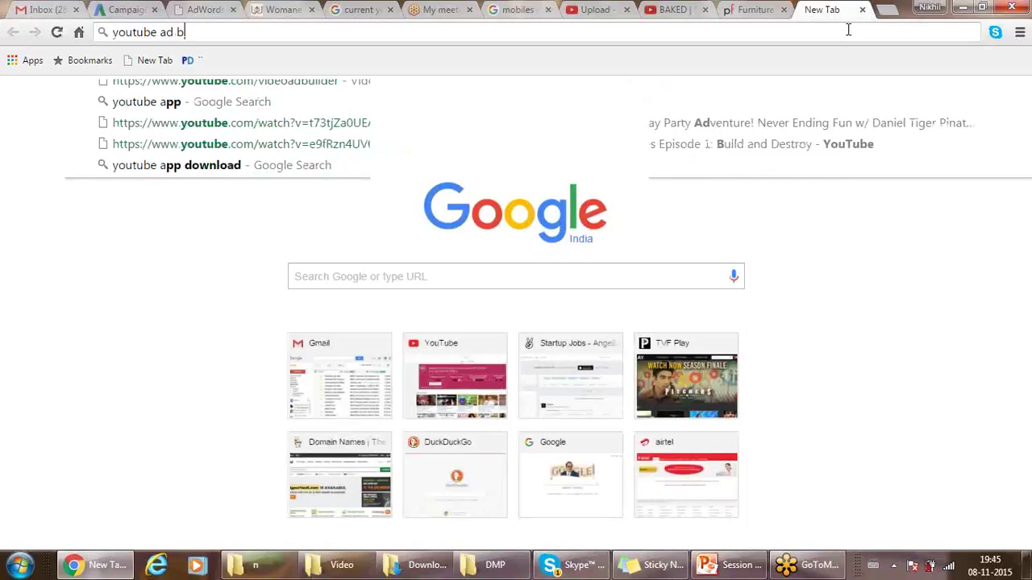
key(Return)
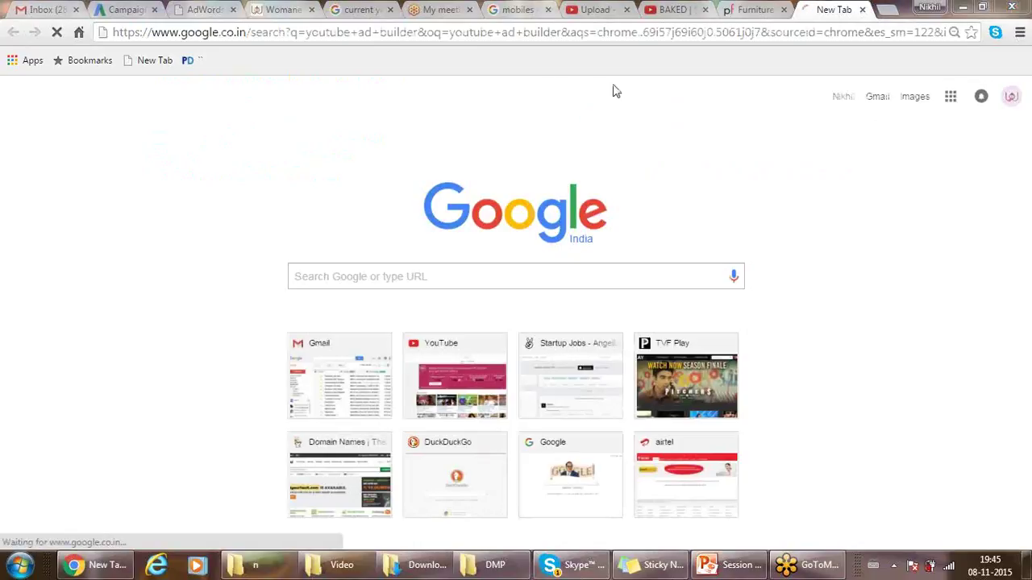
click(281, 170)
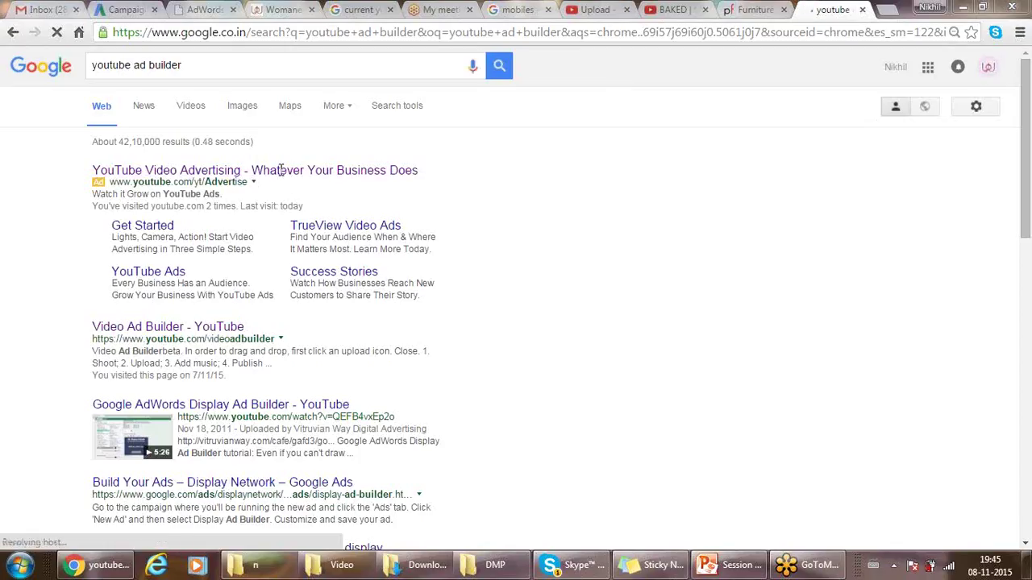
click(200, 330)
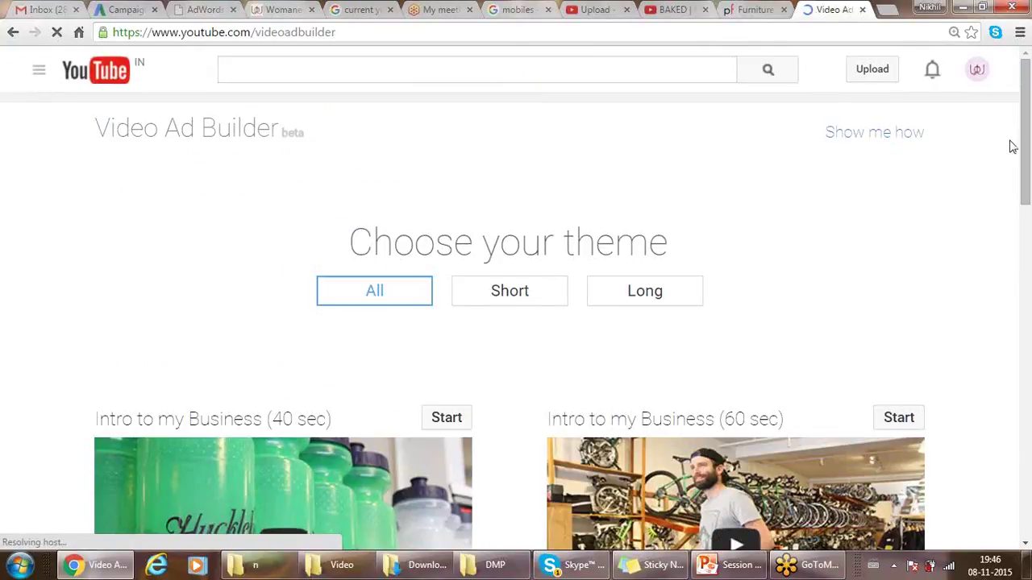
Look over the Video Ad Builder's How it works introduction and its list of business video themes
scroll(1026, 139, down, 1)
scroll(1027, 134, up, 1)
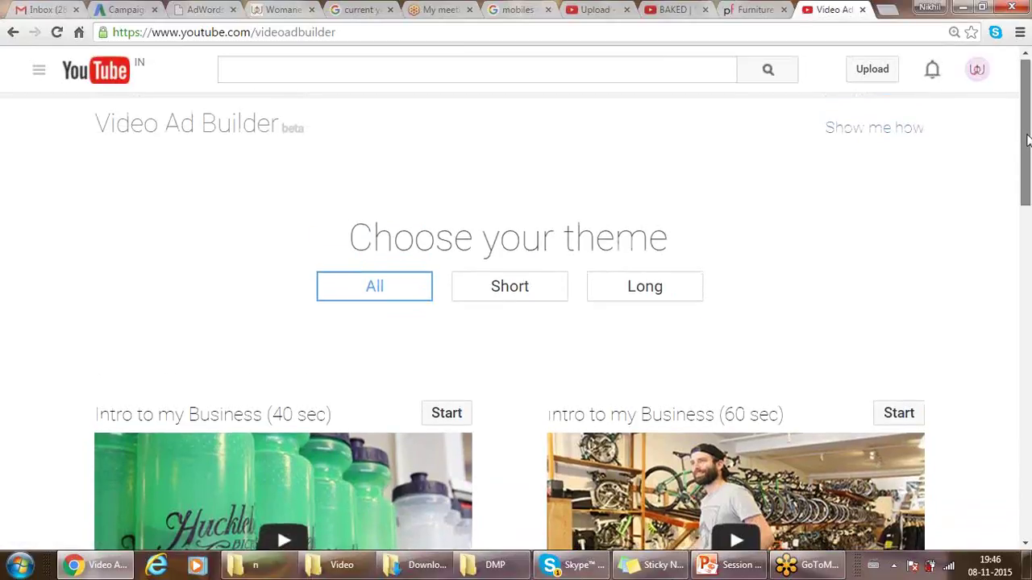
mouse_move(1027, 133)
mouse_down()
mouse_move(1028, 447)
mouse_move(1022, 122)
mouse_up()
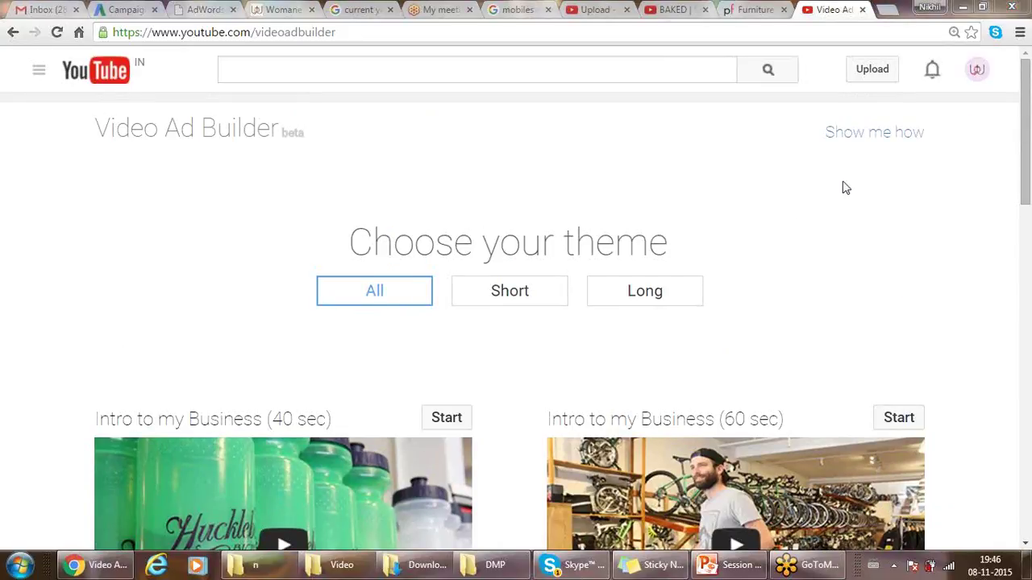
click(859, 134)
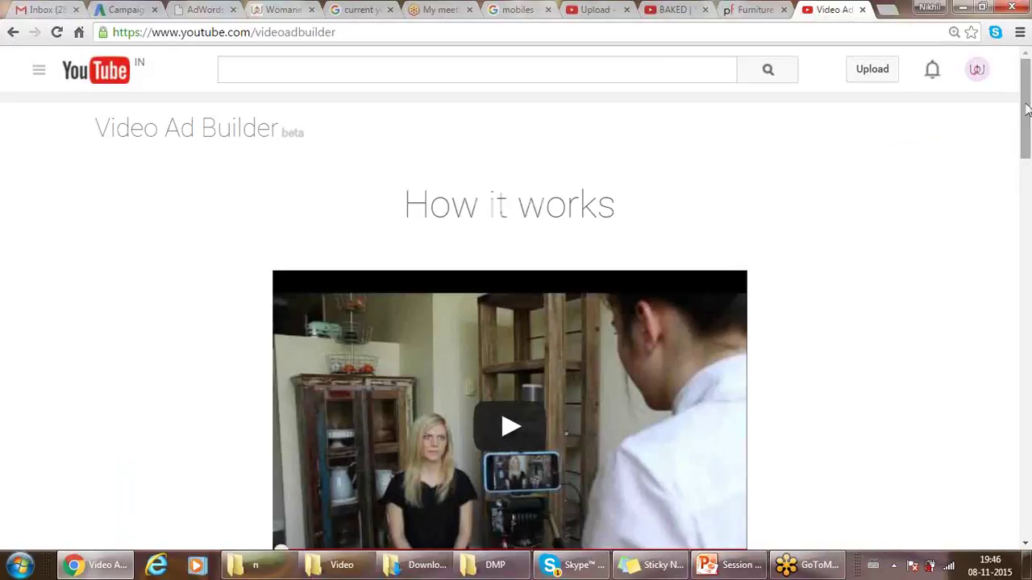
drag(1026, 134, 1027, 190)
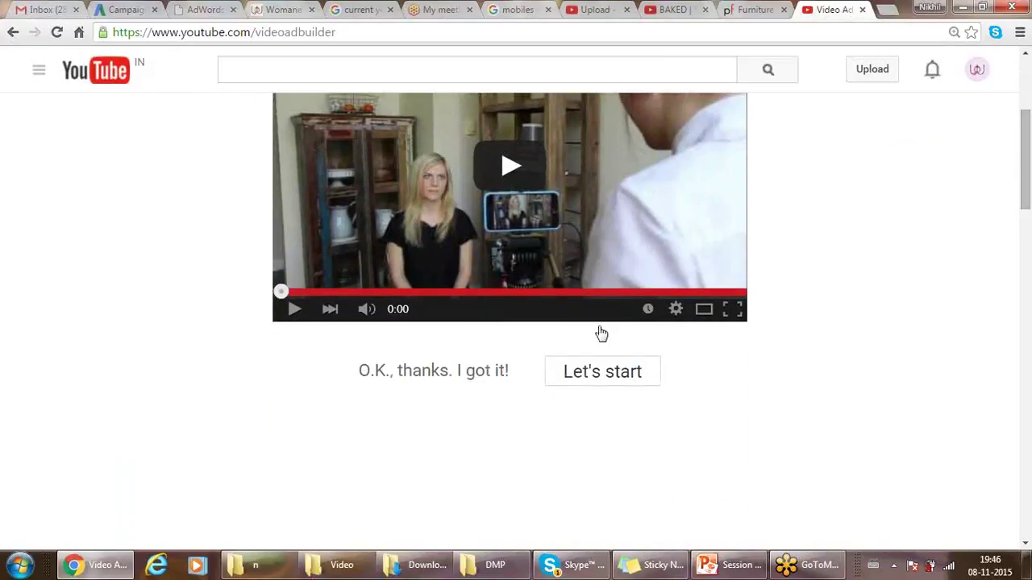
click(602, 372)
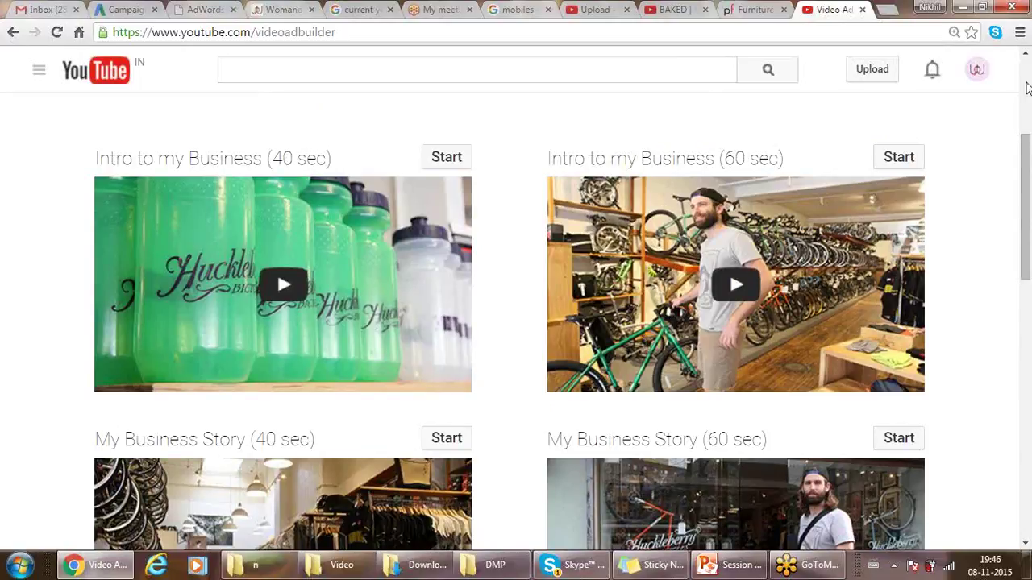
drag(1027, 137, 1024, 66)
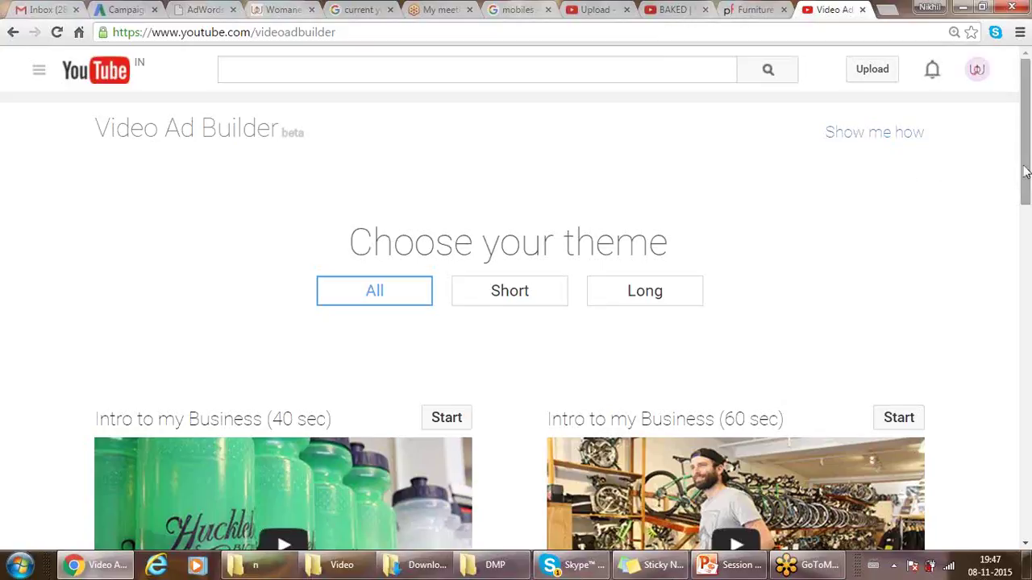
mouse_move(1022, 177)
mouse_down()
mouse_move(1019, 242)
mouse_move(1013, 194)
mouse_up()
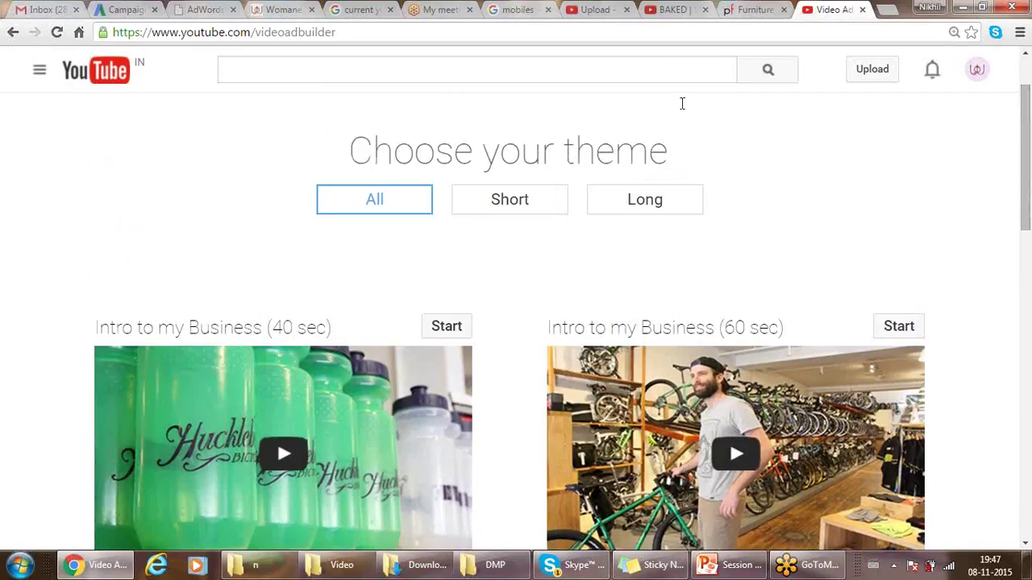
Close the YouTube upload page and start an Intro to my Business project in Video Ad Builder
click(589, 8)
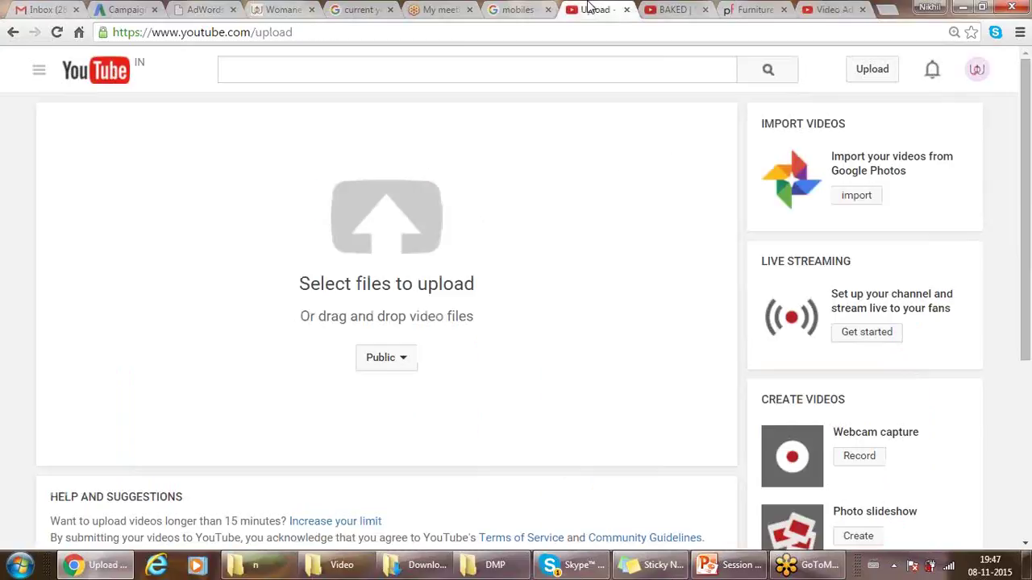
click(627, 8)
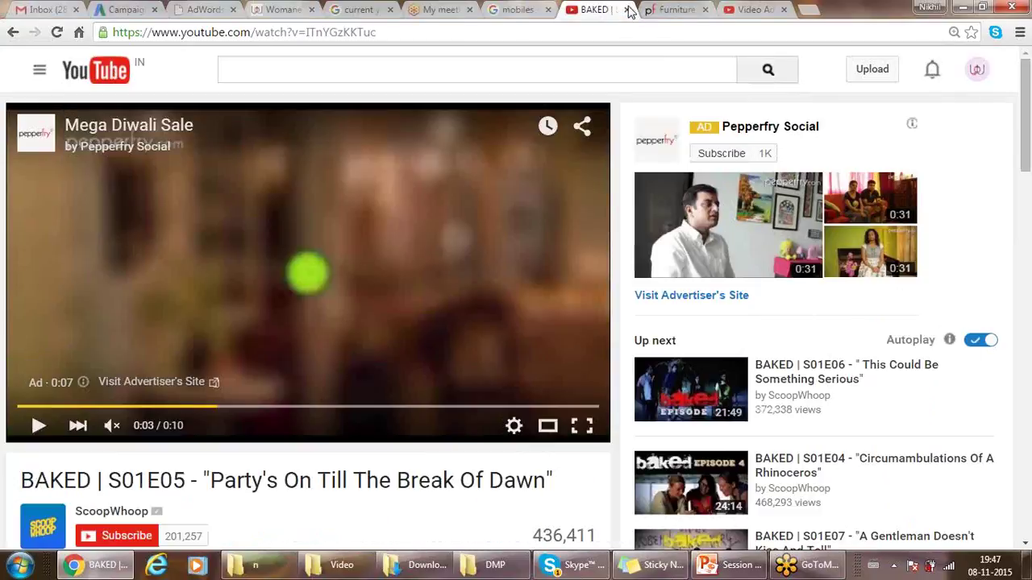
click(815, 9)
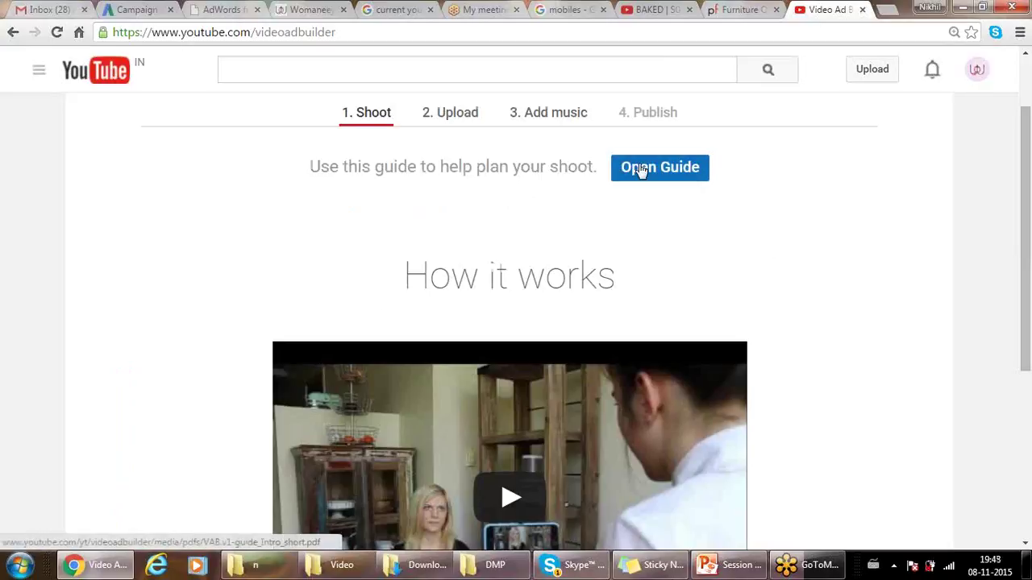
Open the project's Upload stage and examine its clip timeline, audio tracks and the Who you are video clip instructions
mouse_move(1029, 159)
mouse_down()
mouse_move(1029, 183)
mouse_move(1028, 154)
mouse_up()
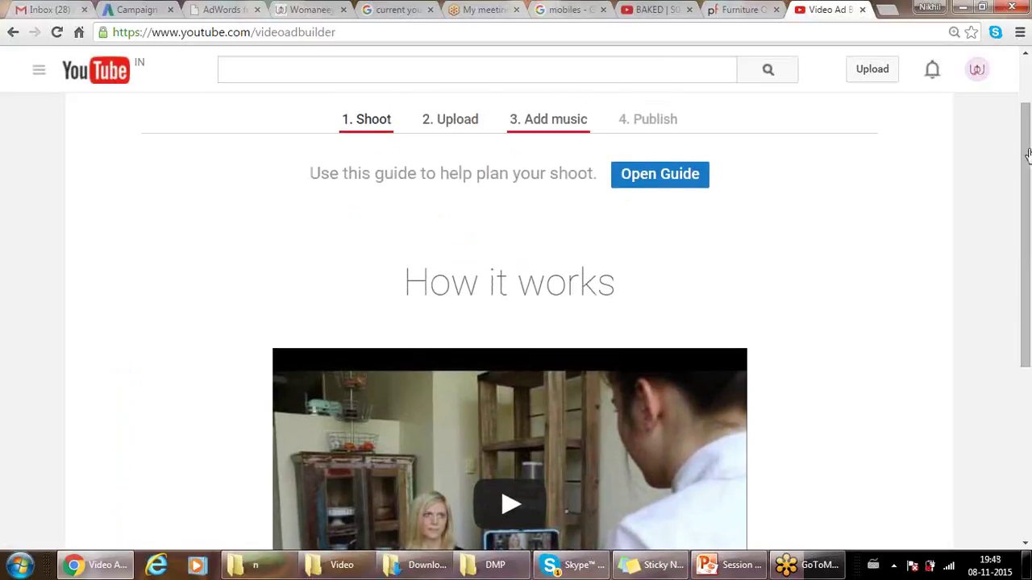
click(470, 120)
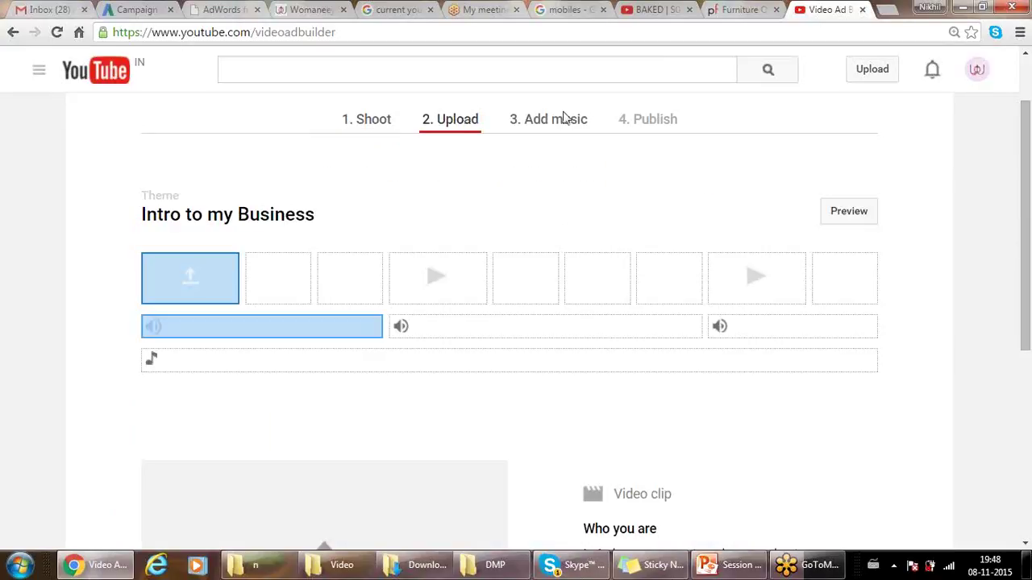
drag(1027, 170, 1027, 222)
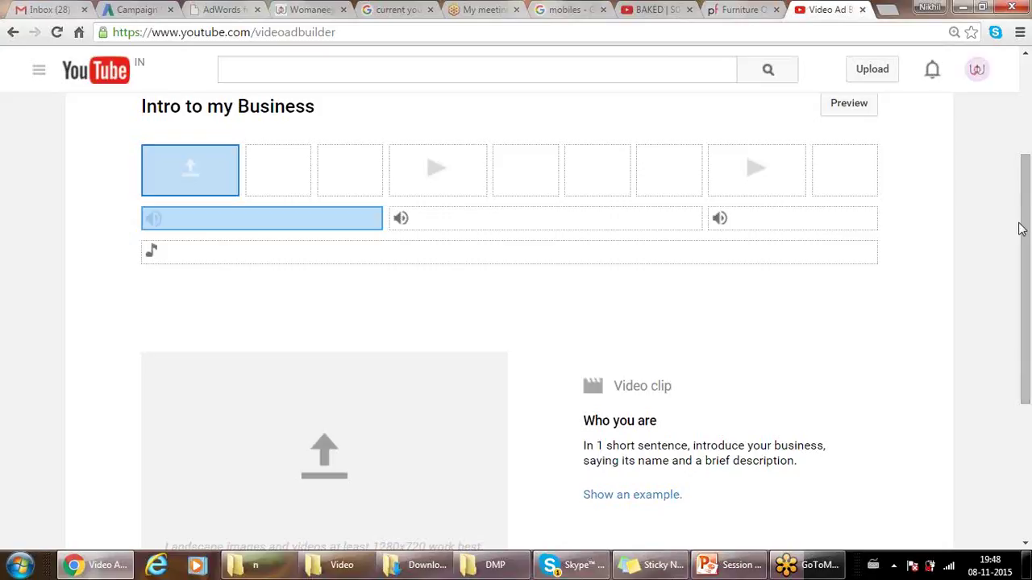
drag(1028, 202, 1028, 234)
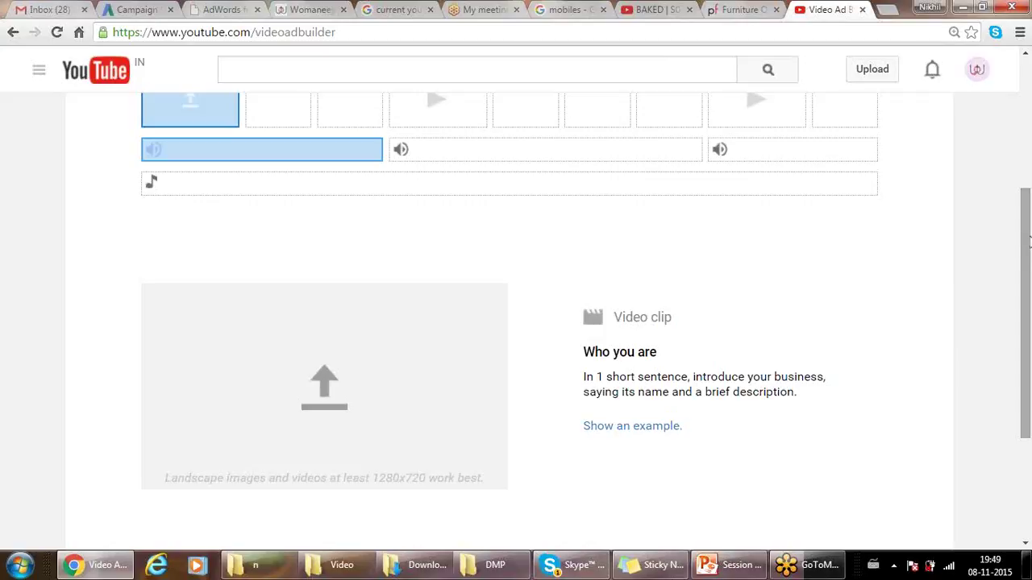
mouse_move(1029, 234)
mouse_down()
mouse_move(1029, 176)
mouse_move(1029, 216)
mouse_up()
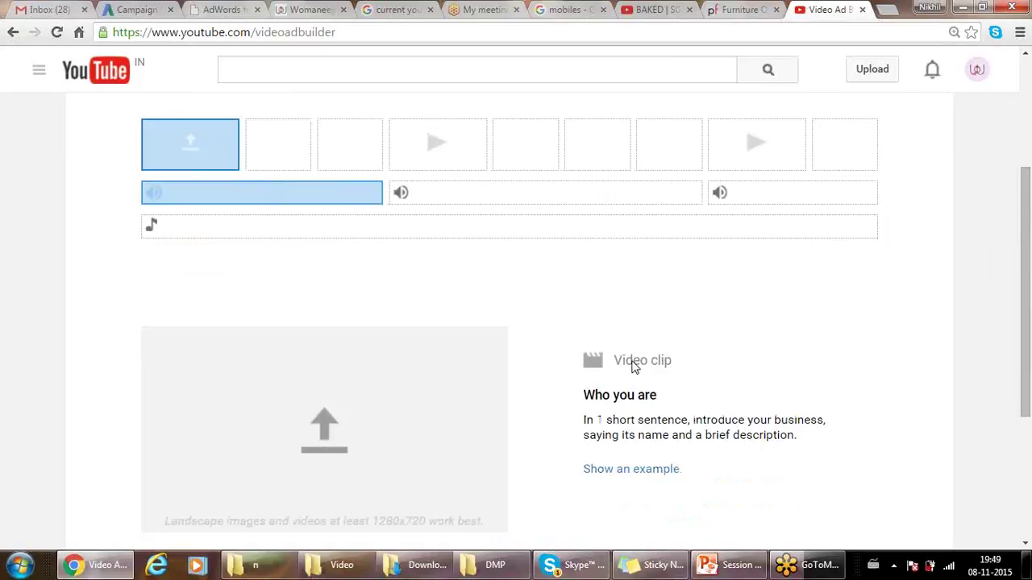
drag(1026, 236, 1029, 131)
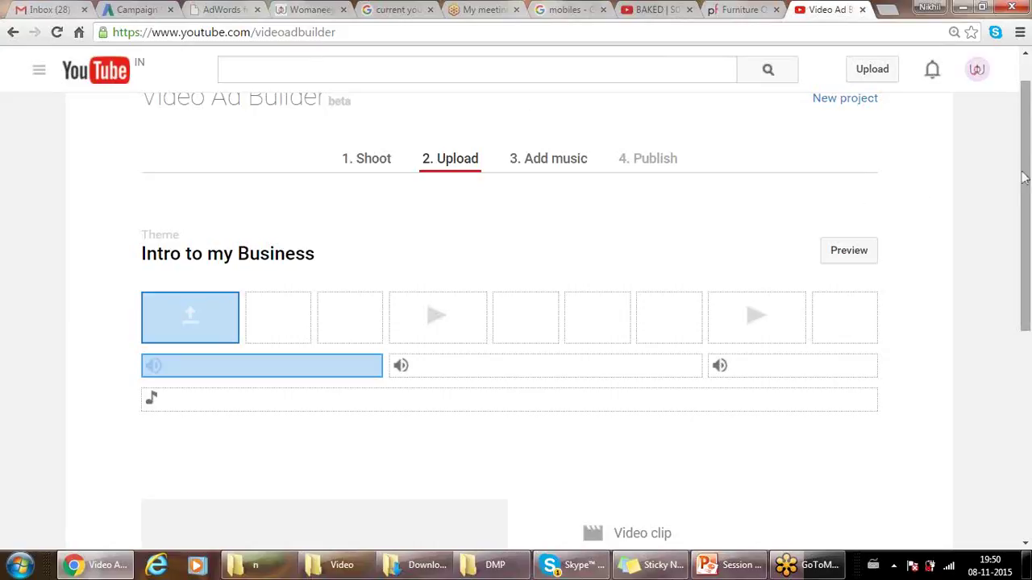
scroll(1026, 179, down, 3)
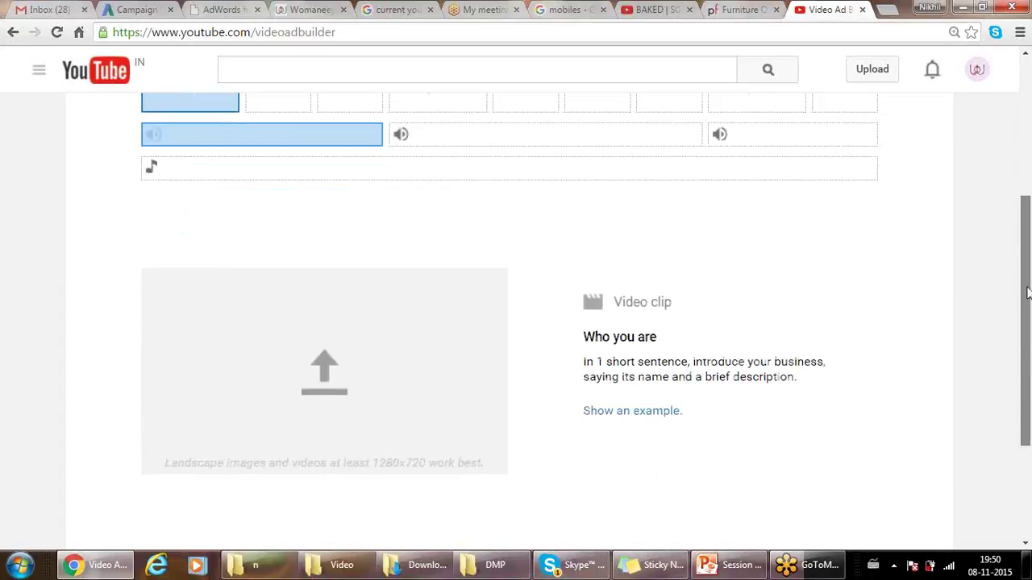
scroll(1028, 206, up, 1)
scroll(1029, 207, up, 2)
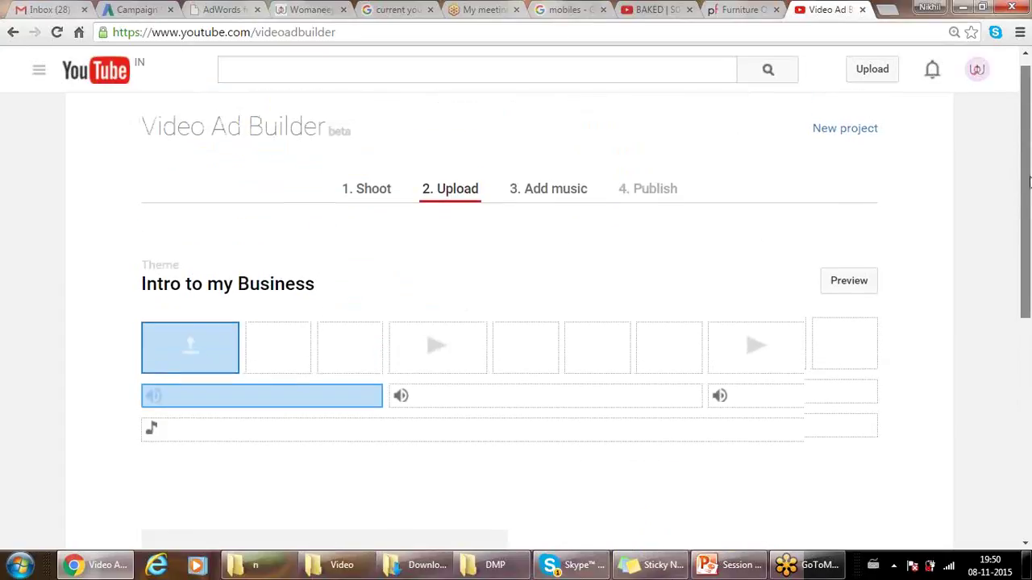
scroll(1027, 278, down, 2)
drag(1027, 278, 1029, 176)
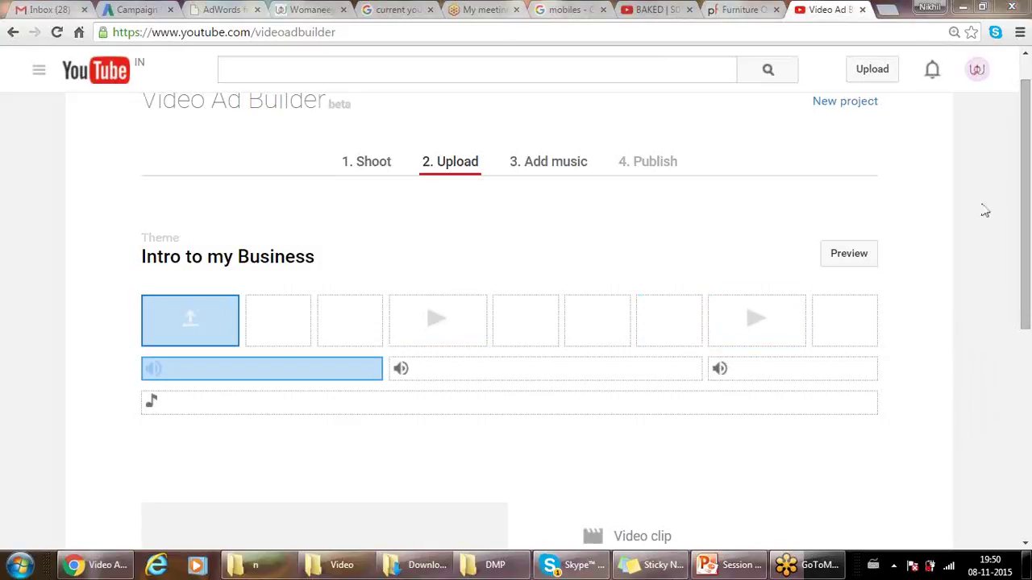
drag(1027, 192, 1030, 324)
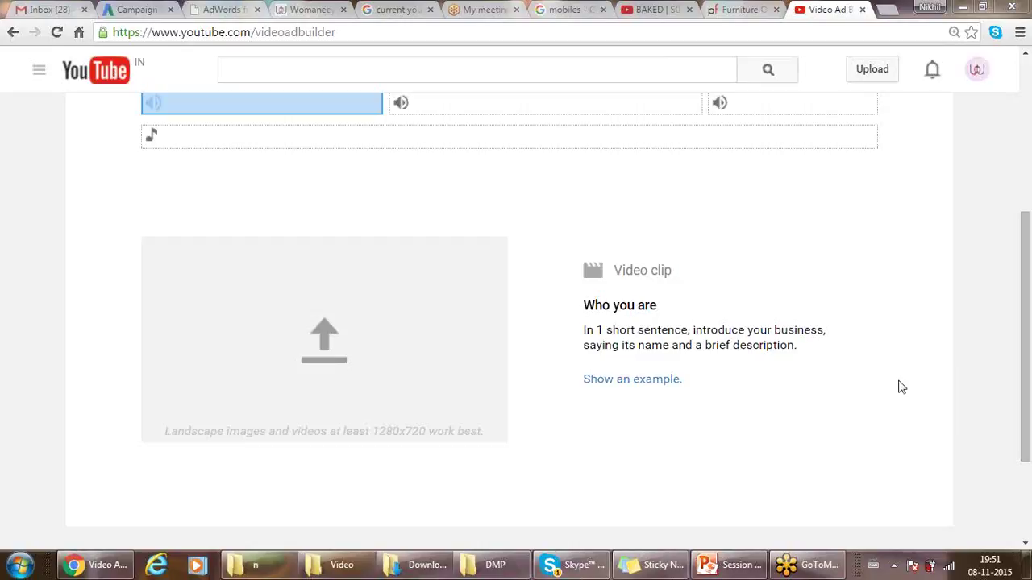
drag(1027, 305, 1027, 250)
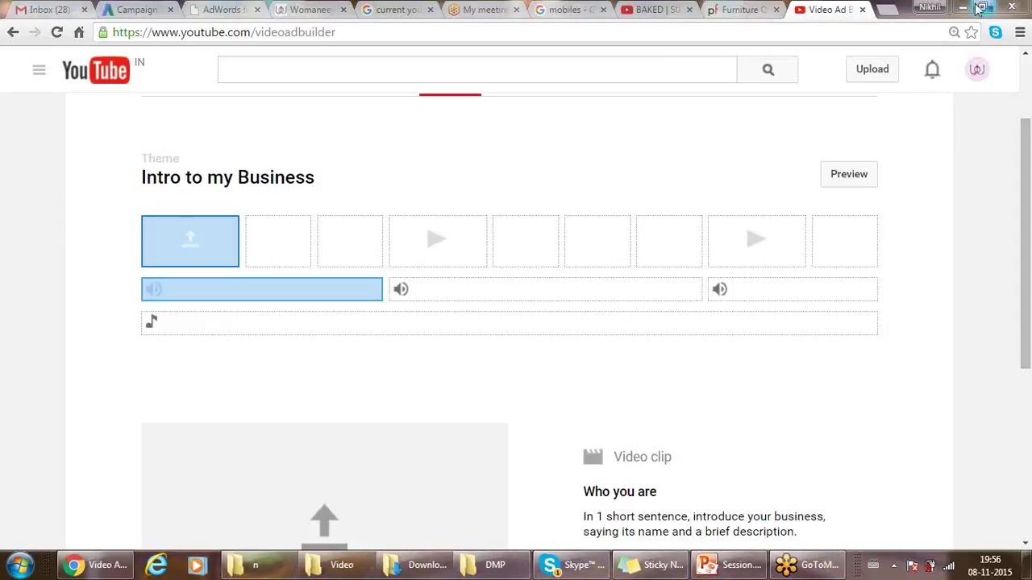
Bring up the GoToMeeting window, and minimize the browser and the PowerPoint presentation to show the desktop
right_click(810, 564)
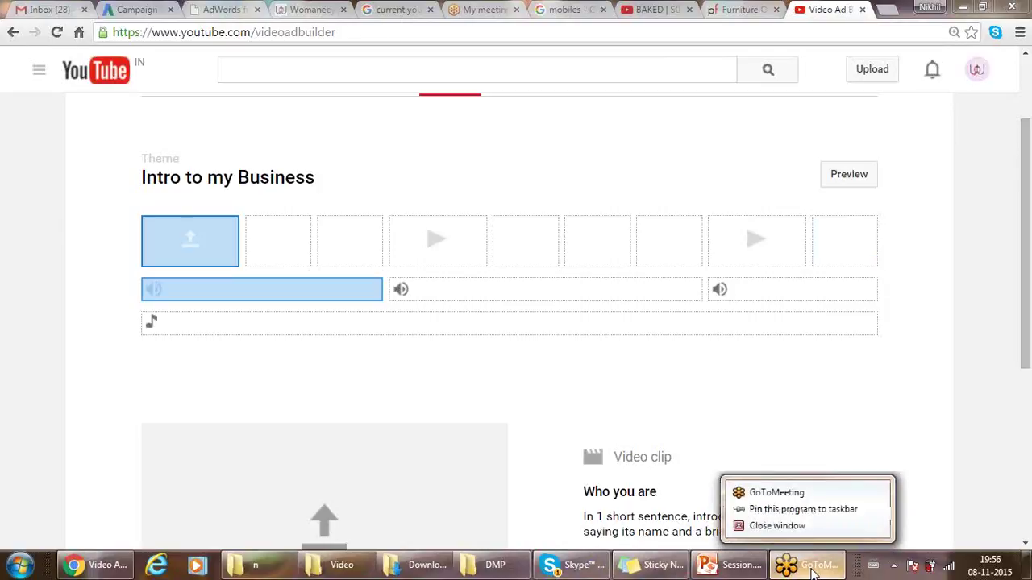
click(788, 495)
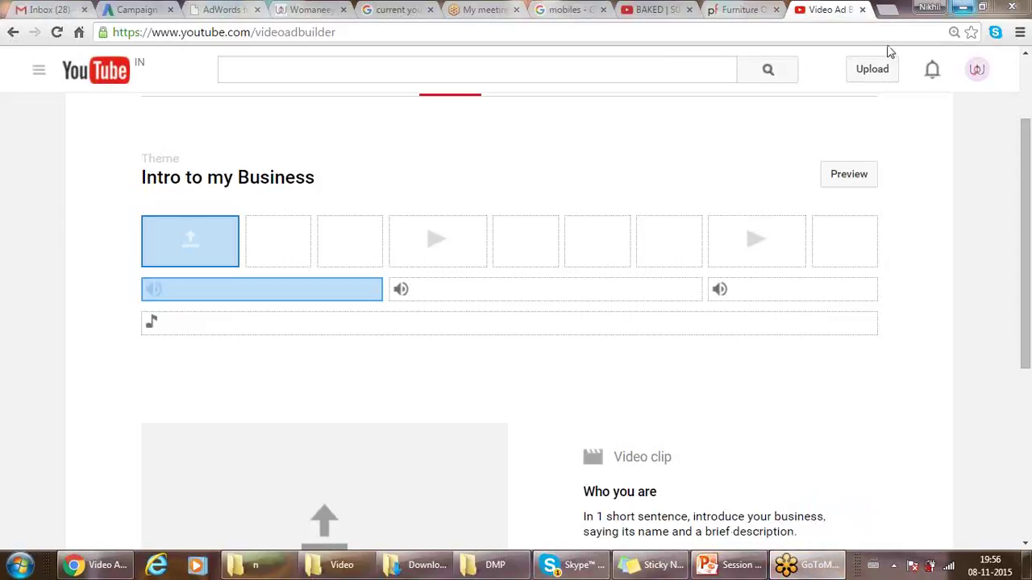
click(961, 8)
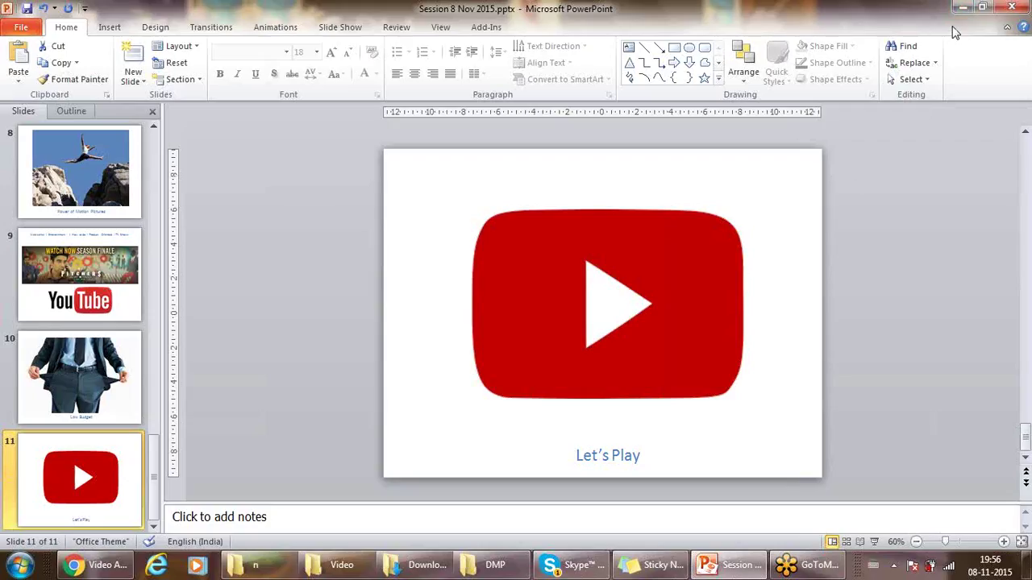
click(962, 9)
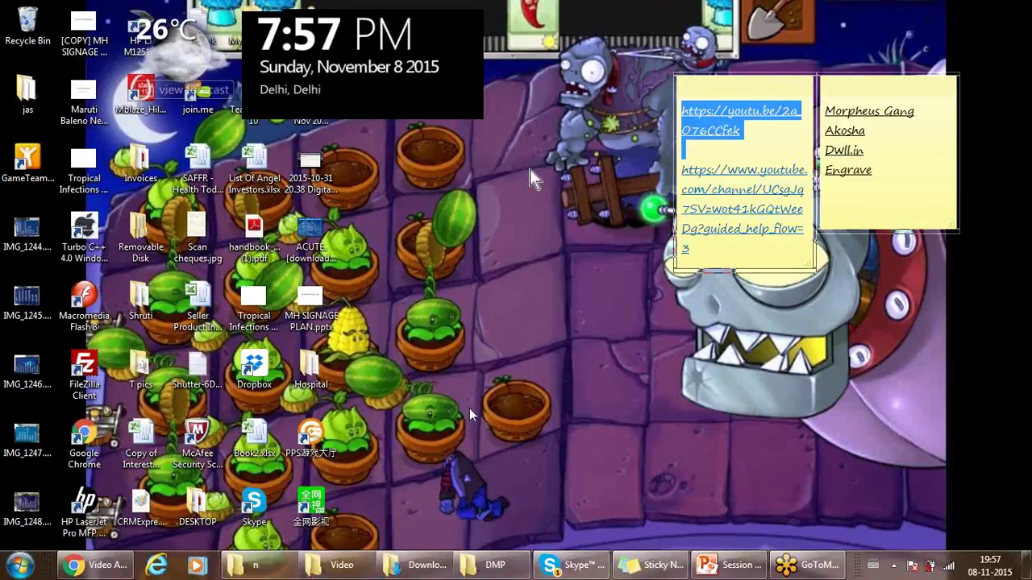
click(677, 493)
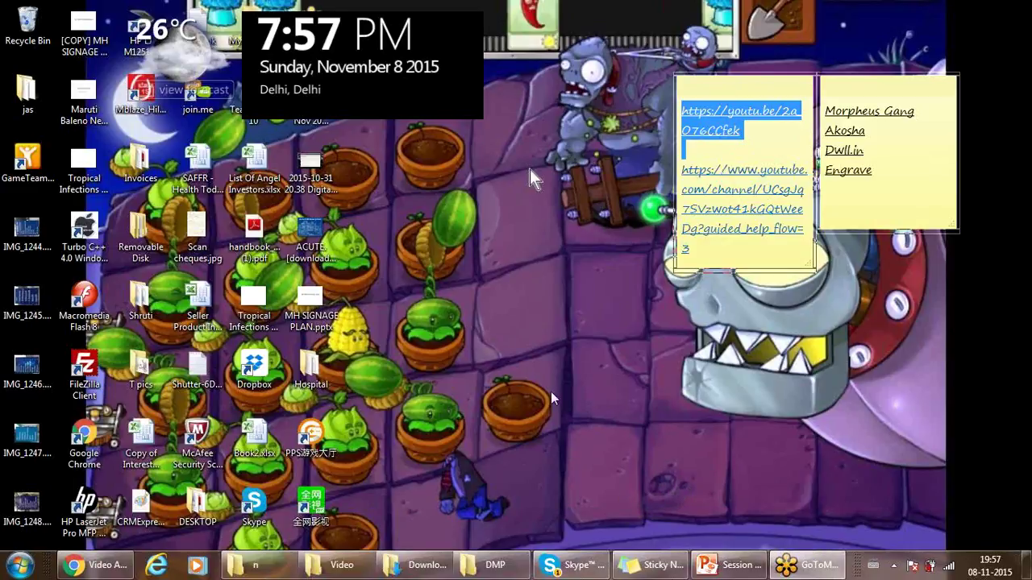